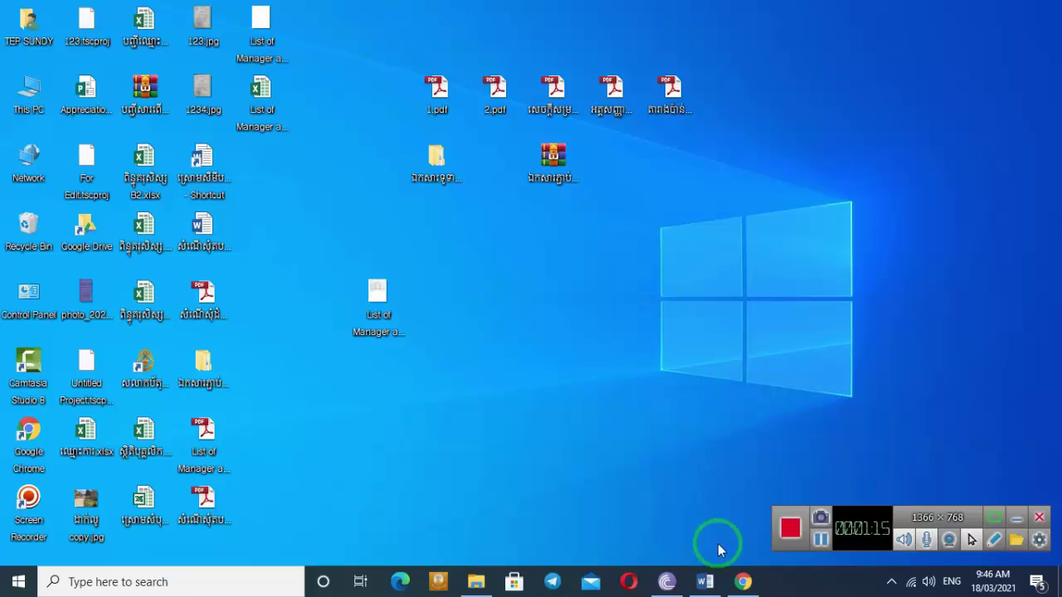
# Open the Windows Run dialog to launch winword.
pyautogui.press('super+r')
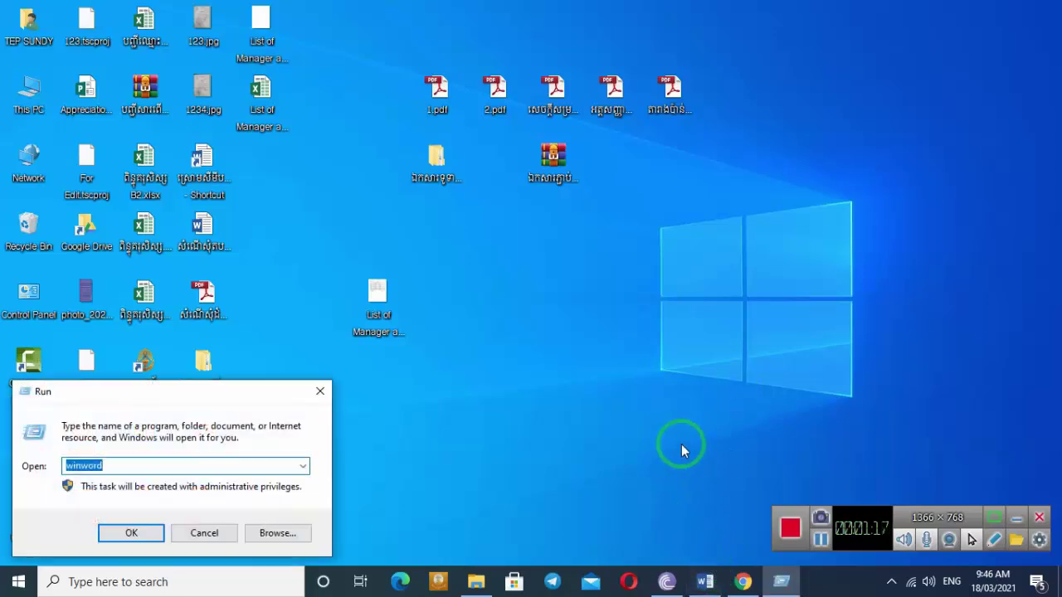
# Launch Word, start a blank document, and maximize the window.
pyautogui.press('Return')
pyautogui.click(508, 322)
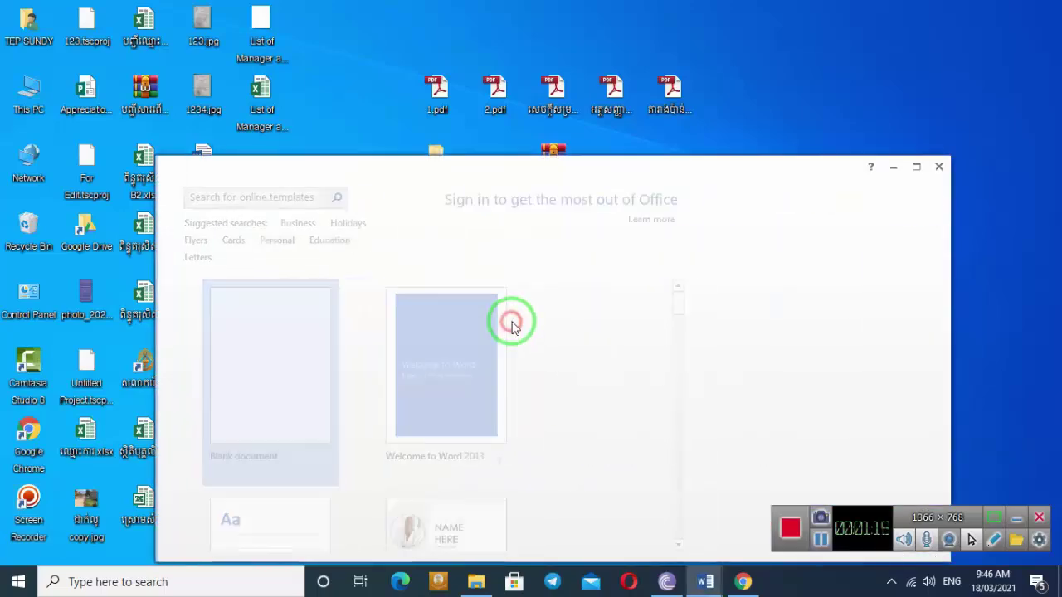
pyautogui.click(916, 166)
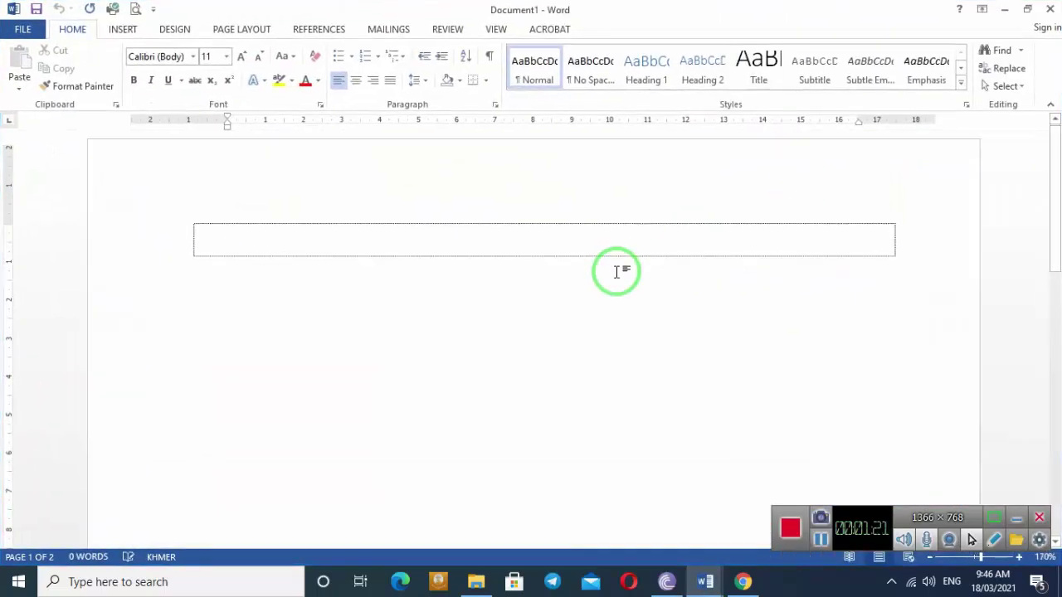
# Type the centred title 'Backstage View' in Khmer OS Muol 12, add a line, and select it.
pyautogui.hotkey('ctrl', 'e')
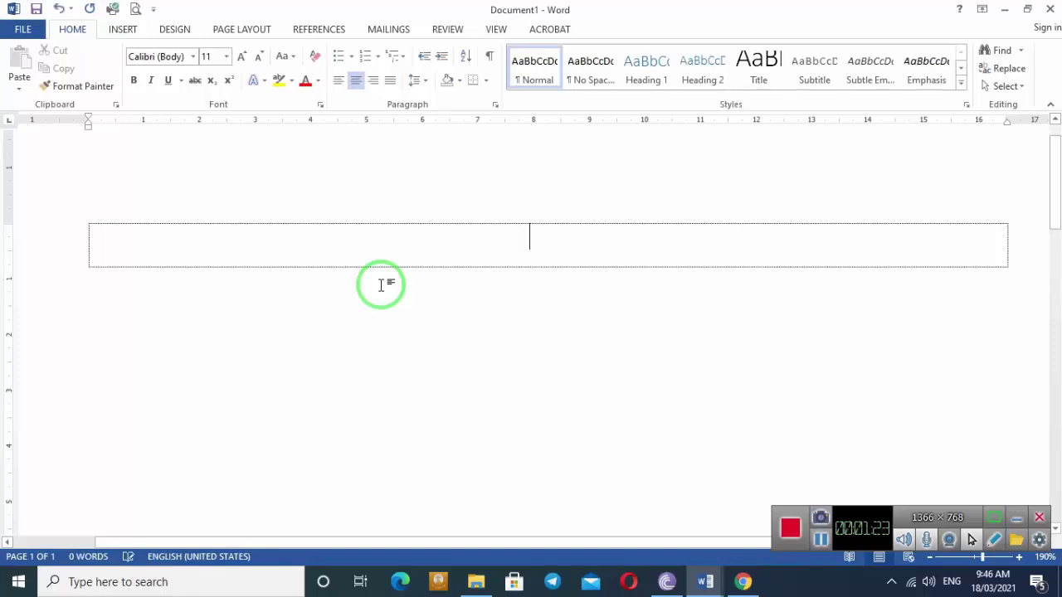
pyautogui.write('ម')
pyautogui.press('BackSpace')
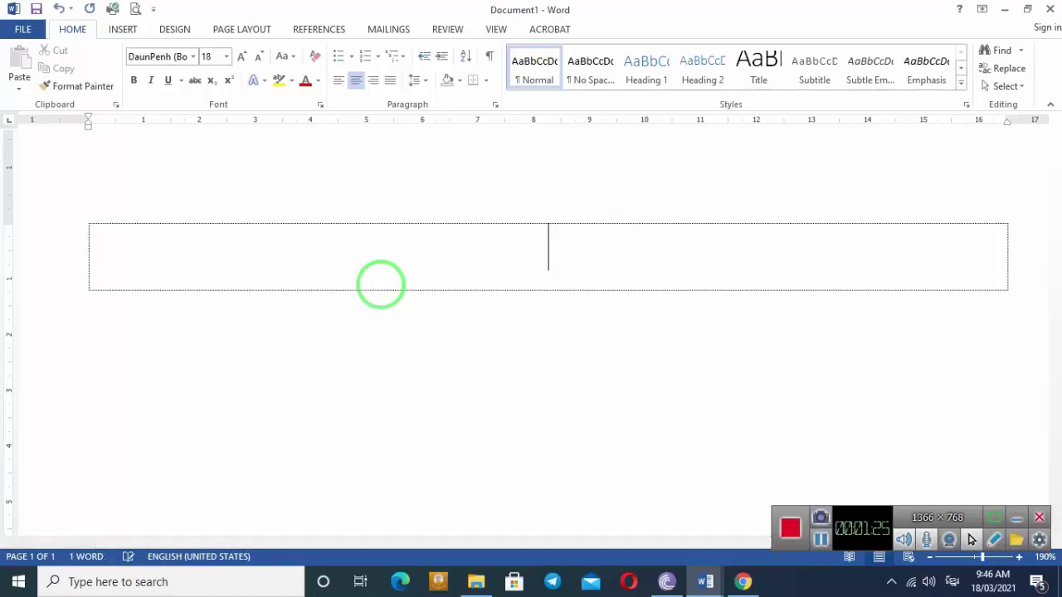
pyautogui.hotkey('alt', 'shift')
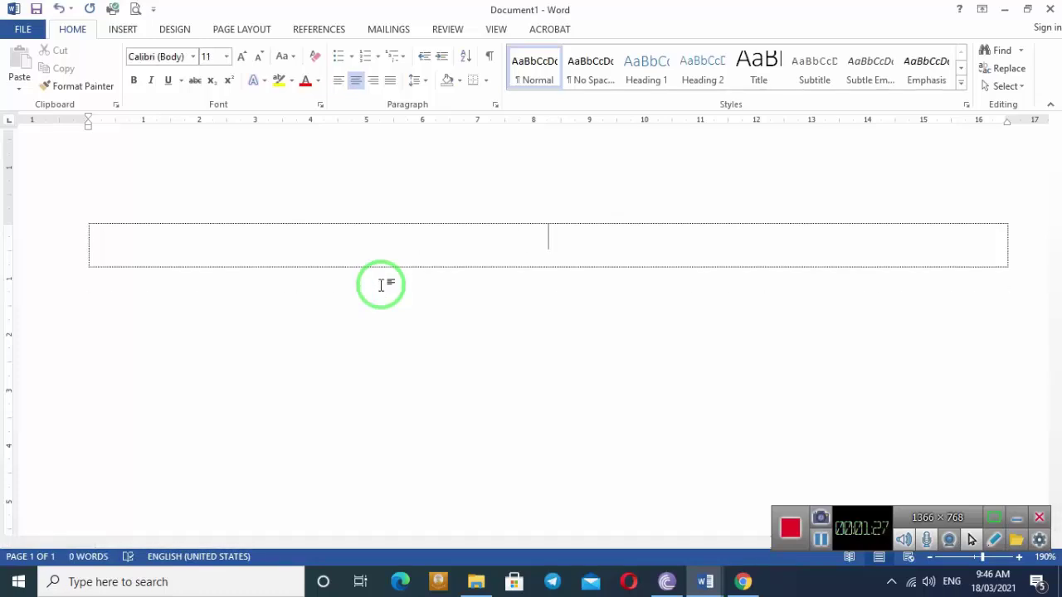
pyautogui.hotkey('alt', 'shift')
pyautogui.write('Ba')
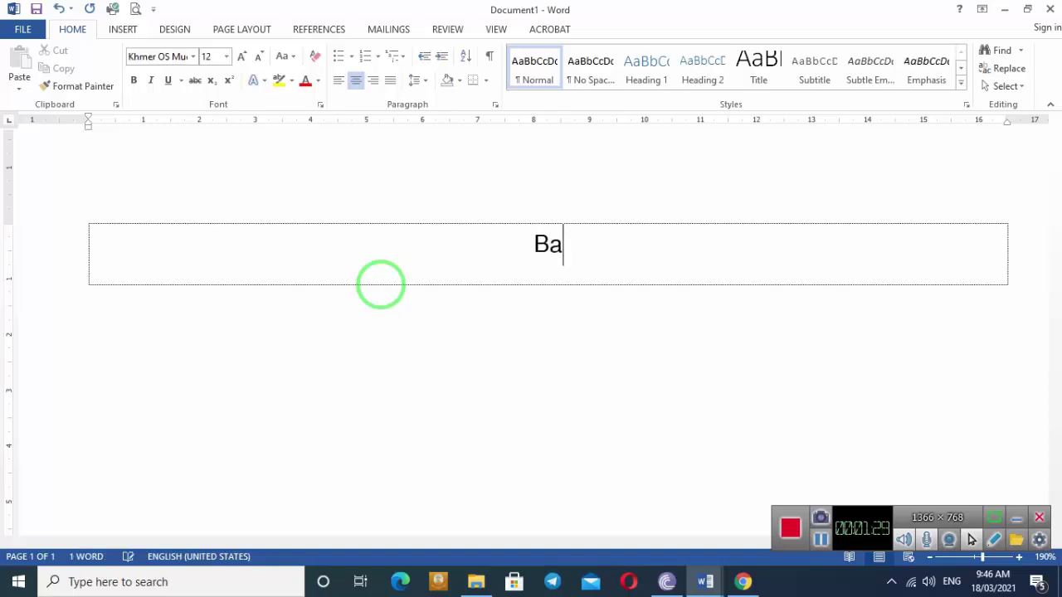
pyautogui.write('ckst')
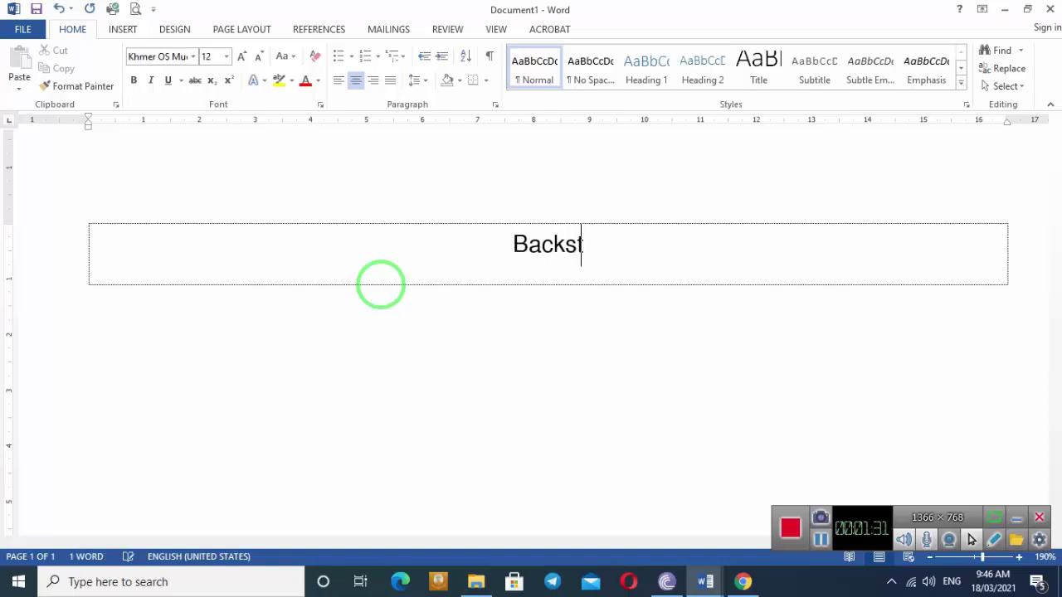
pyautogui.write('age V')
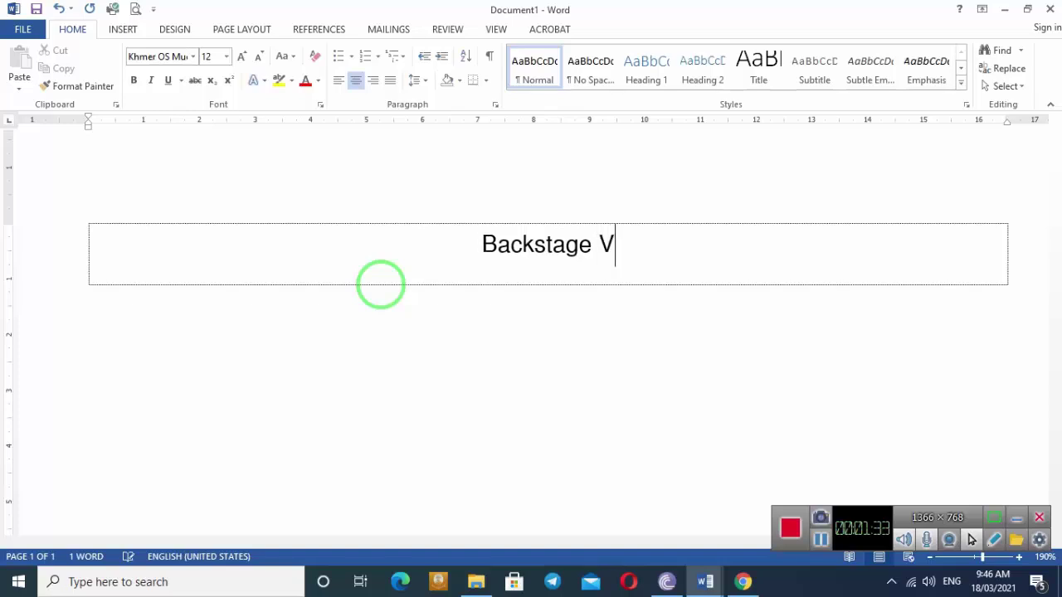
pyautogui.write('iew')
pyautogui.press('Return')
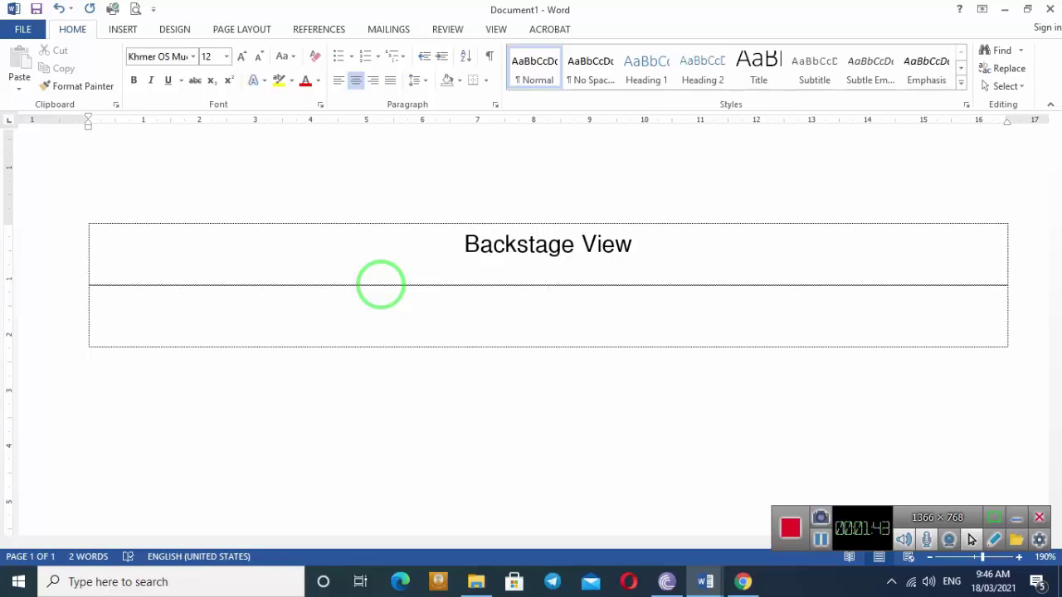
pyautogui.moveTo(690, 237); pyautogui.dragTo(429, 241)
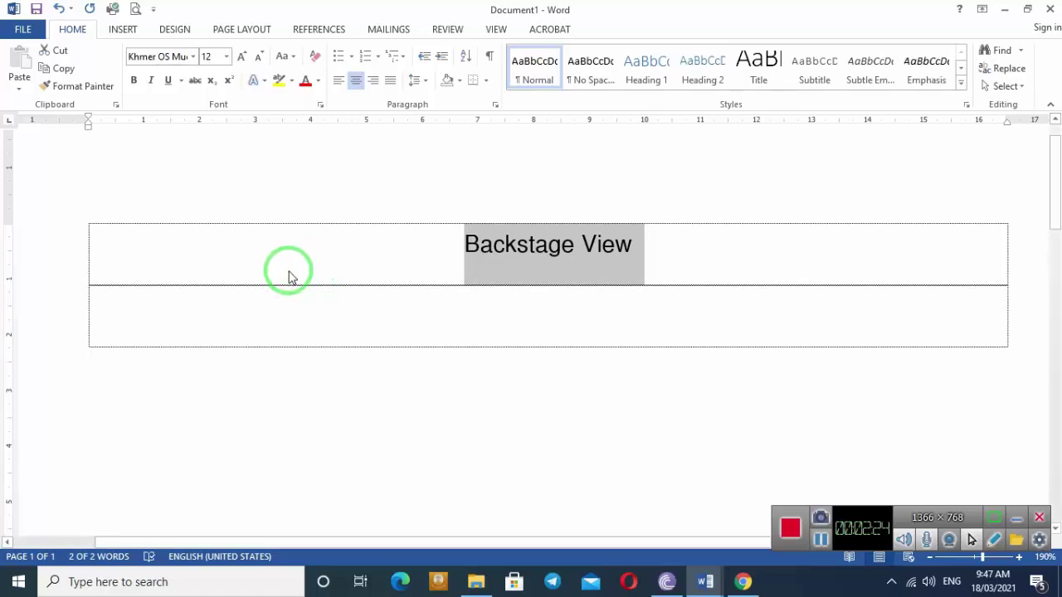
pyautogui.click(23, 29)
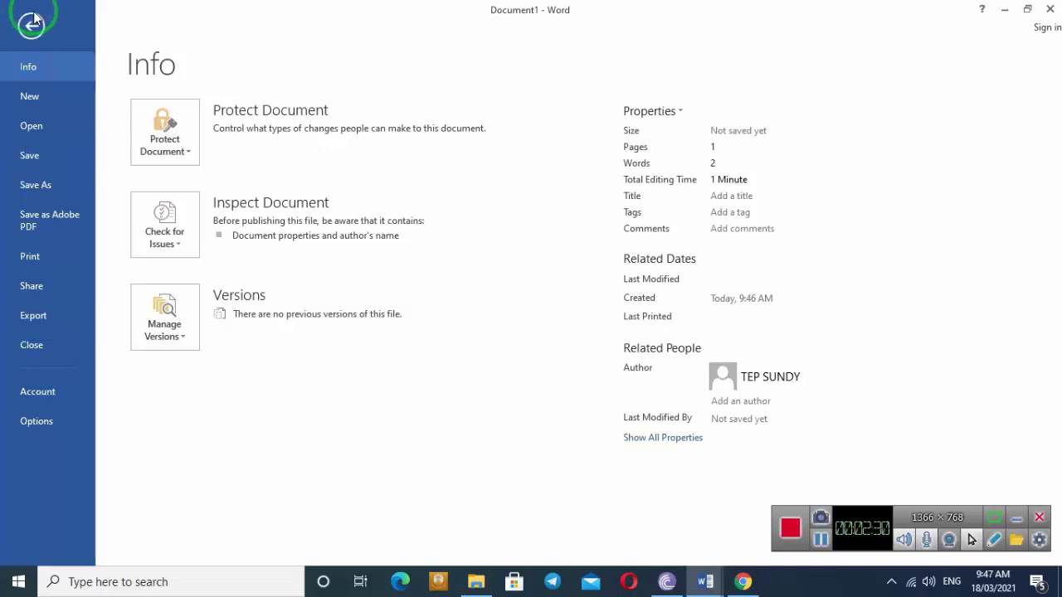
pyautogui.moveTo(1, 2); pyautogui.dragTo(359, 594)
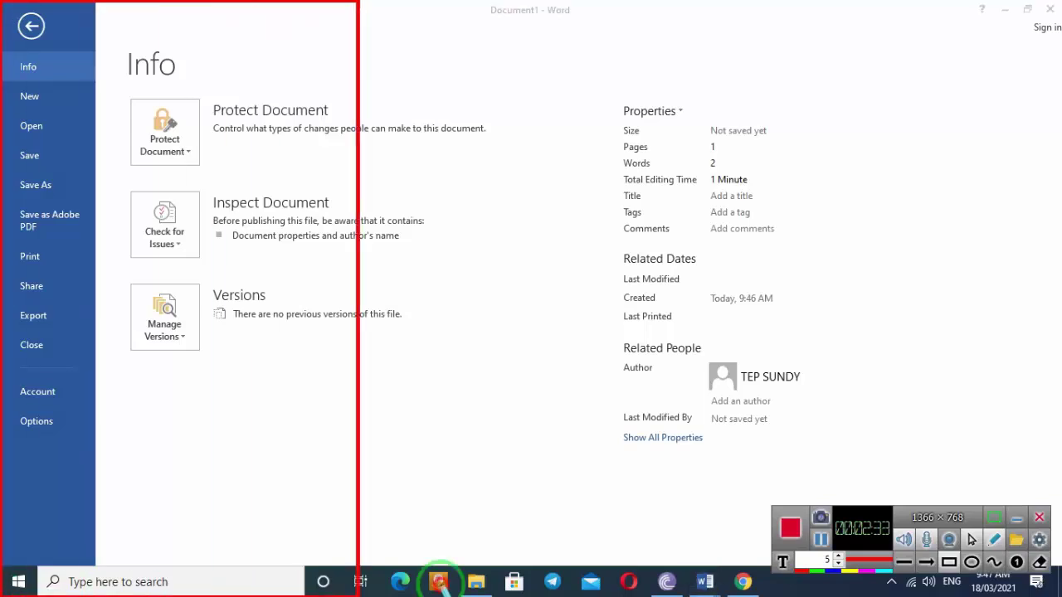
pyautogui.moveTo(440, 581); pyautogui.dragTo(1061, 587)
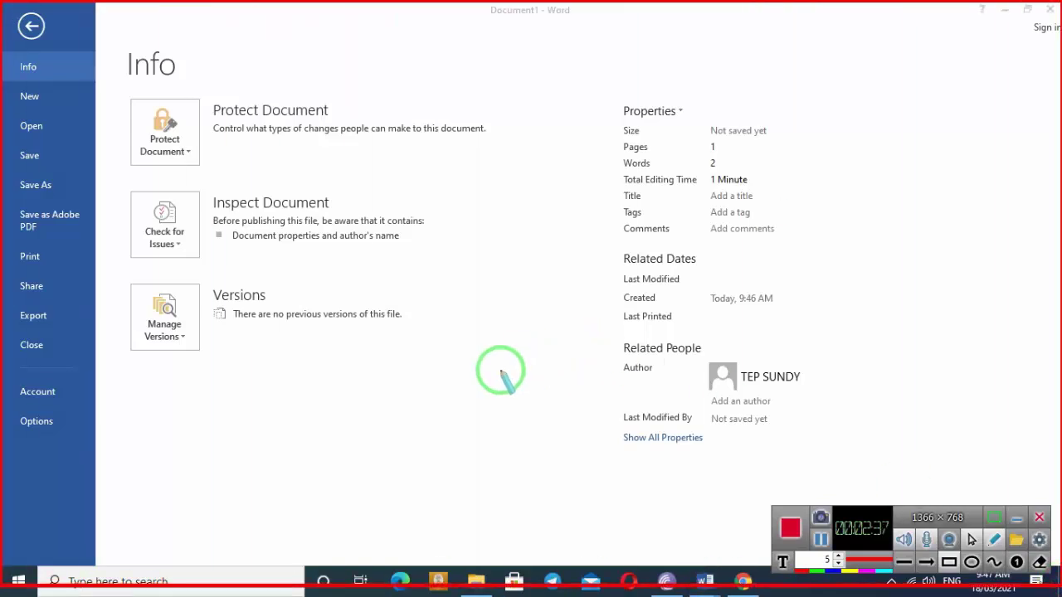
pyautogui.rightClick(498, 375)
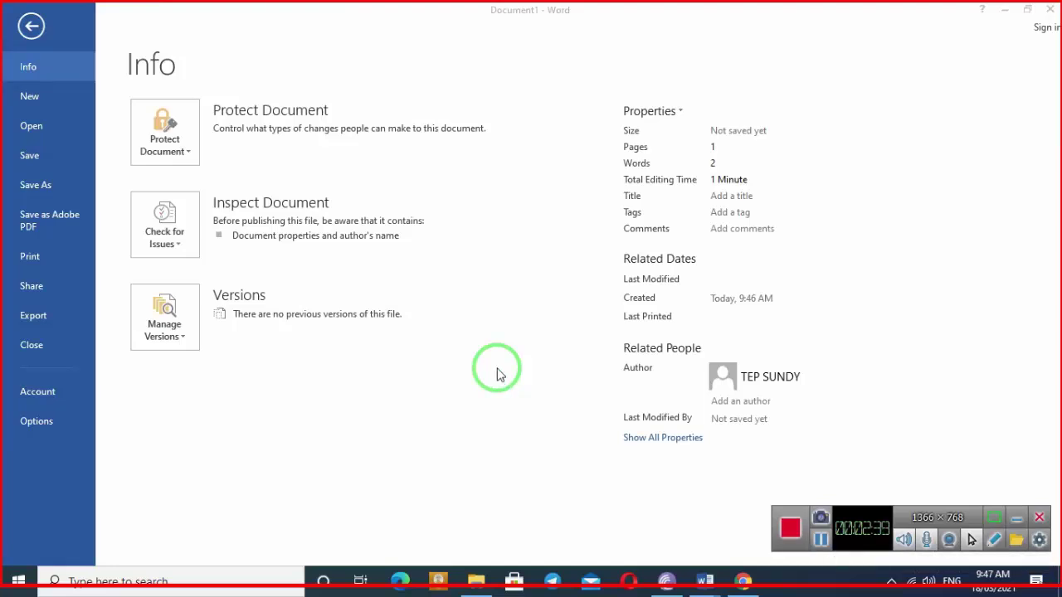
pyautogui.click(31, 26)
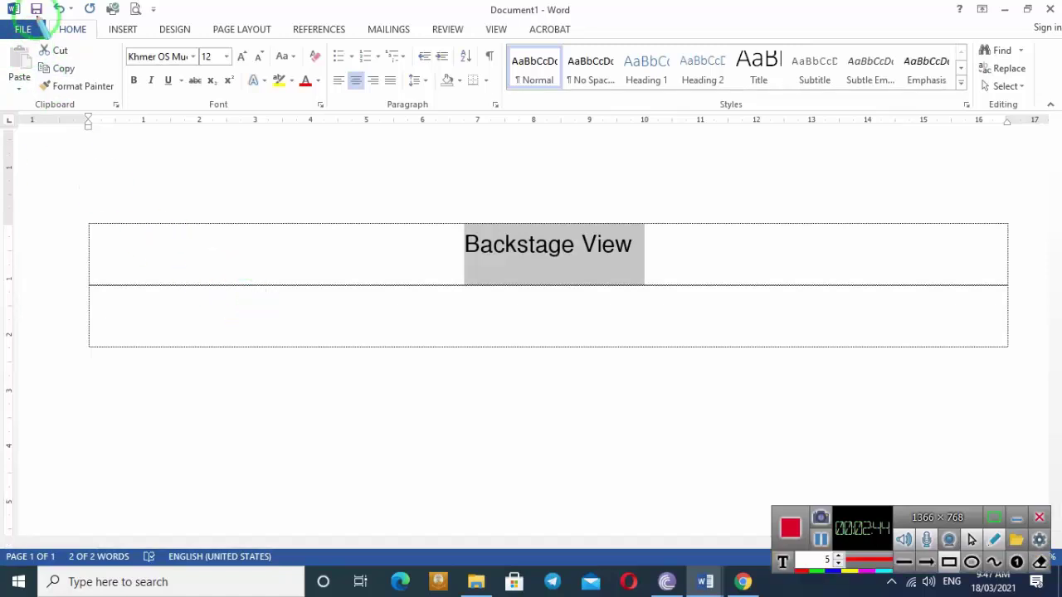
pyautogui.click(11, 31)
pyautogui.moveTo(10, 35); pyautogui.dragTo(46, 38)
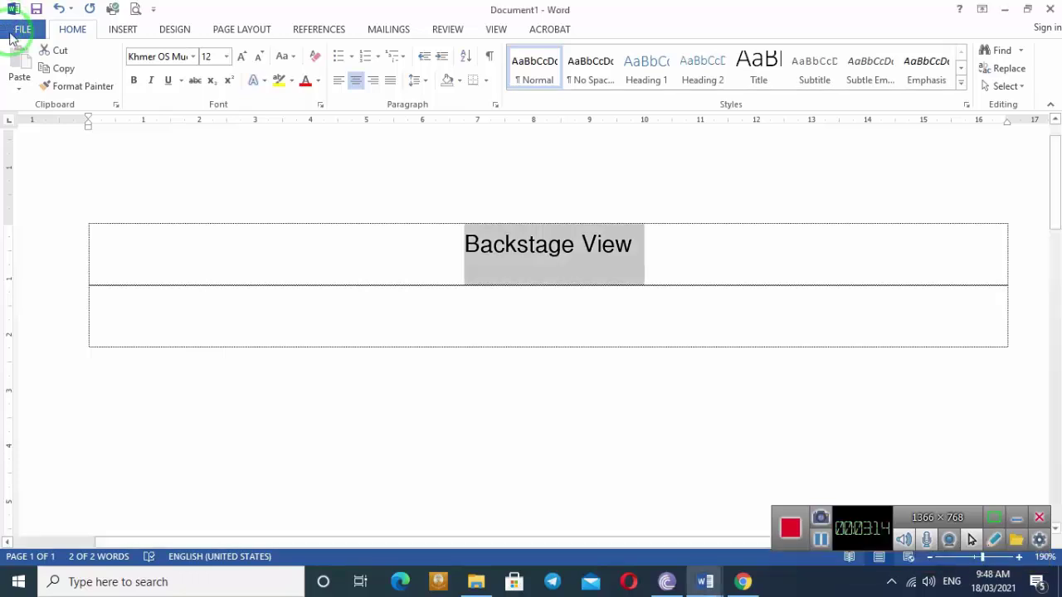
pyautogui.click(25, 31)
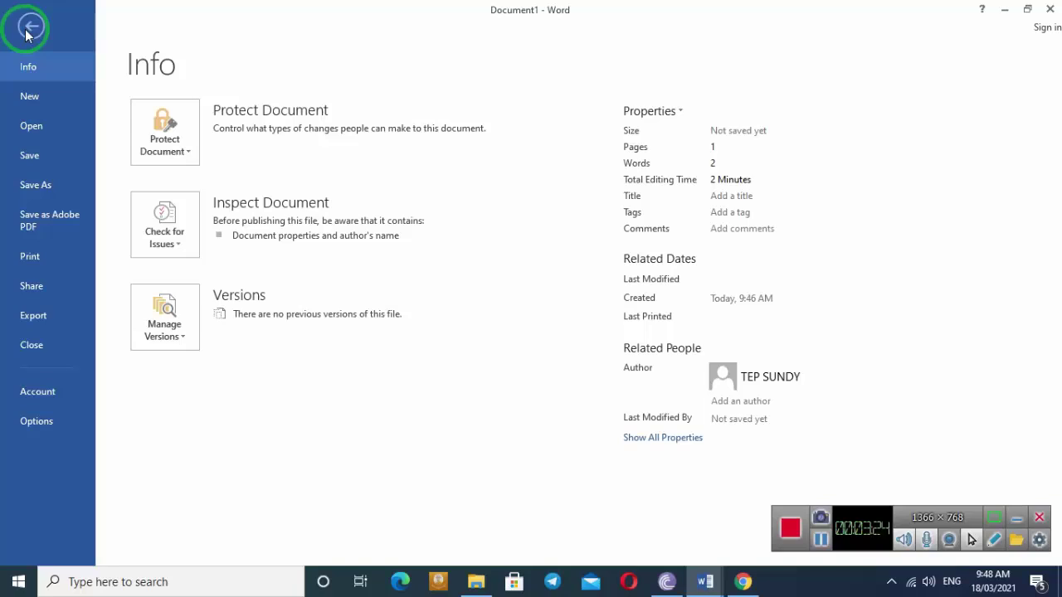
pyautogui.click(29, 27)
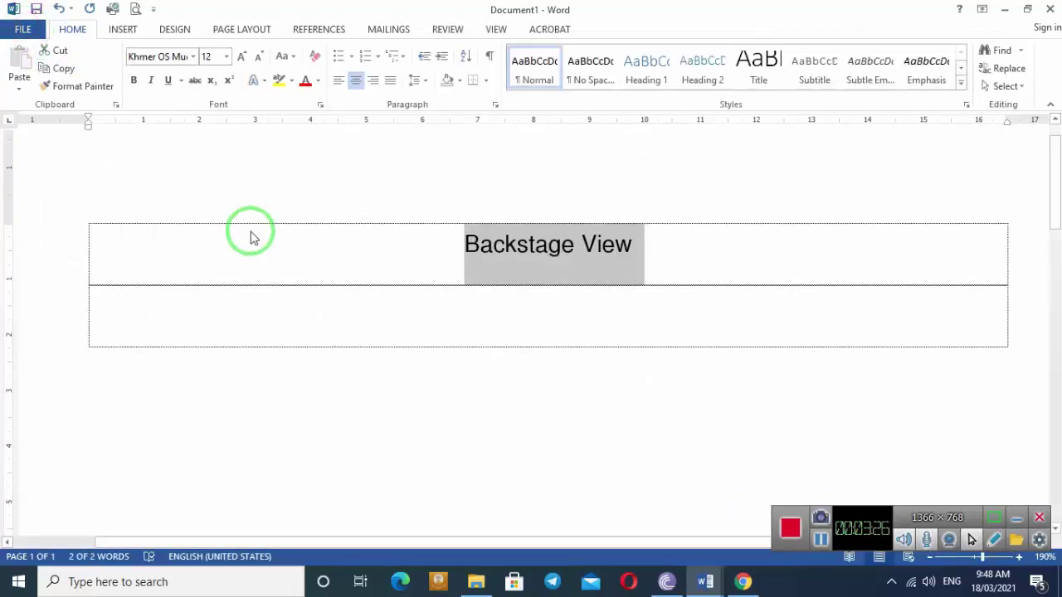
# Switch to the Khmer letter document and show its Info page (17.3KB, 2 pages, 137 words).
pyautogui.click(705, 582)
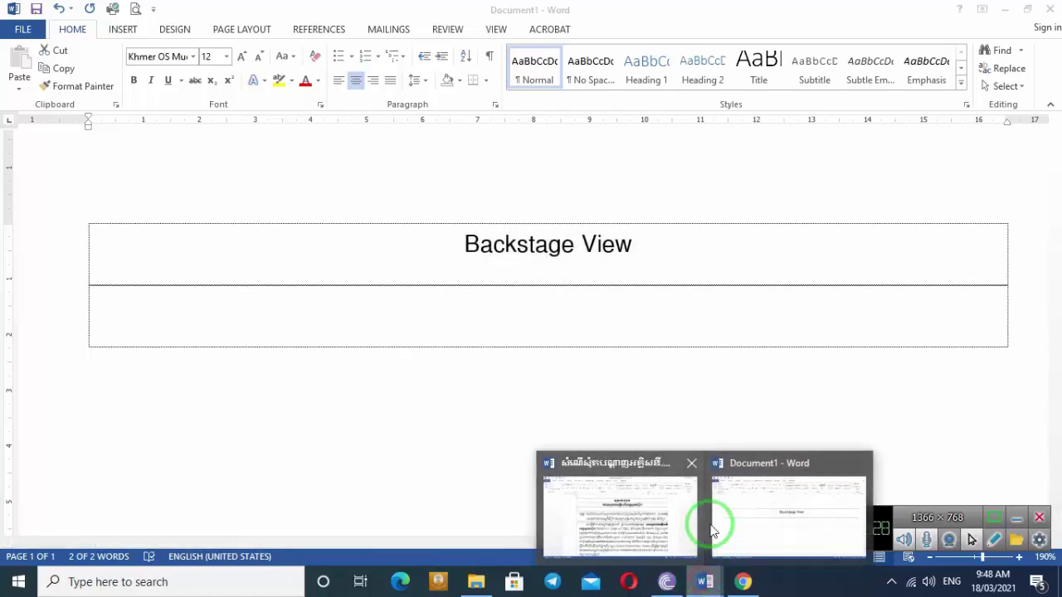
pyautogui.click(621, 512)
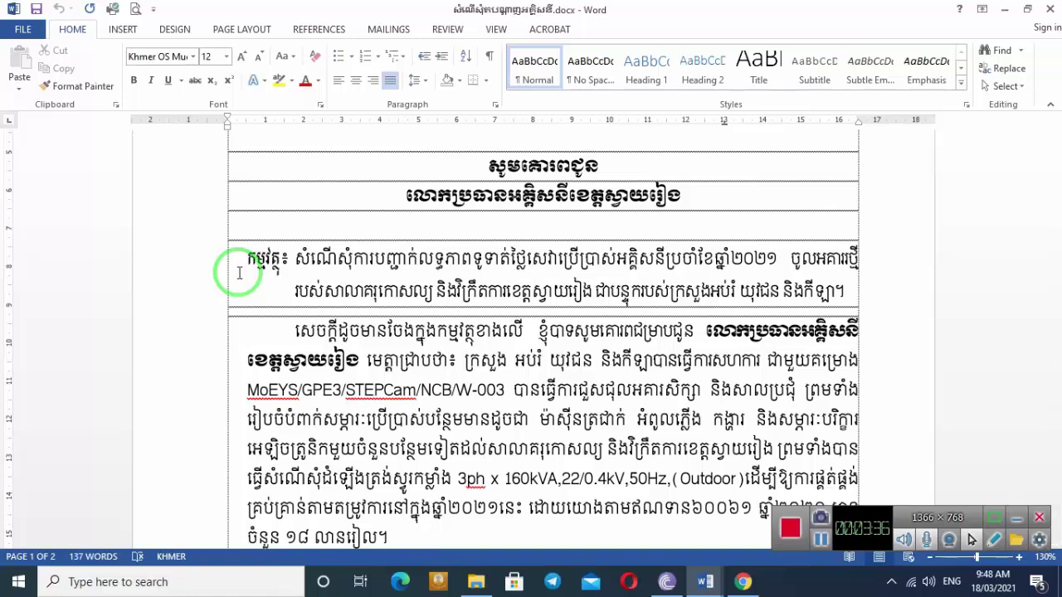
pyautogui.click(27, 29)
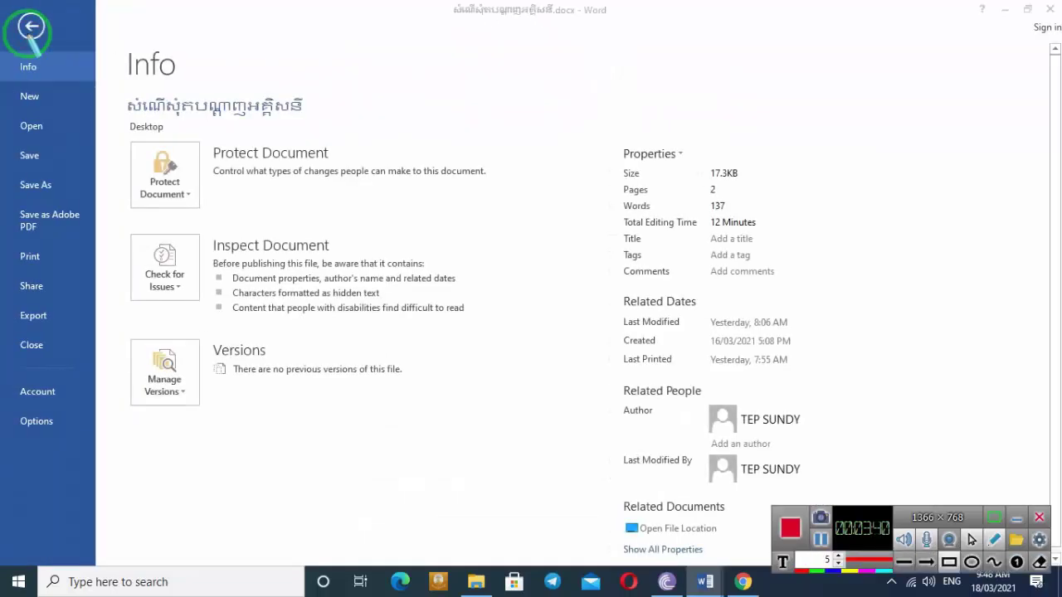
pyautogui.moveTo(2, 2)
pyautogui.mouseDown()
pyautogui.moveTo(566, 591)
pyautogui.moveTo(826, 572)
pyautogui.mouseUp()
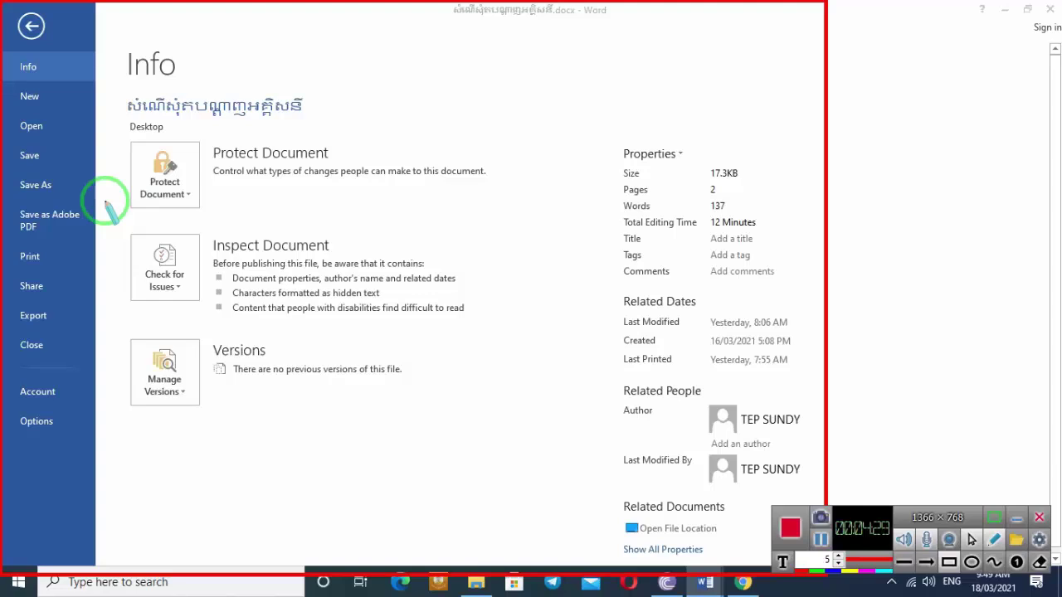
pyautogui.moveTo(1, 2)
pyautogui.mouseDown()
pyautogui.moveTo(95, 581)
pyautogui.moveTo(97, 568)
pyautogui.mouseUp()
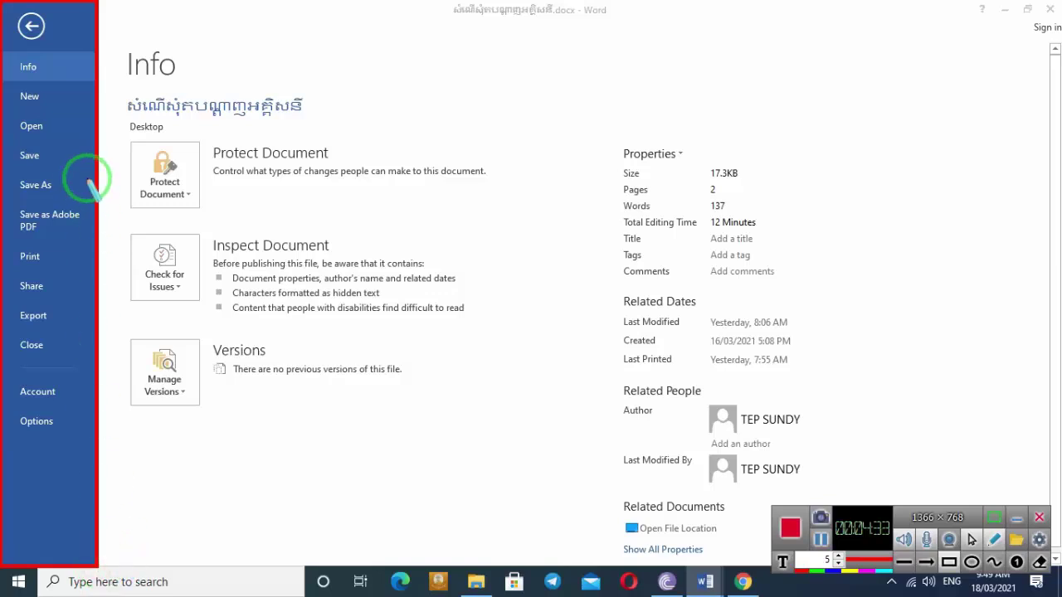
pyautogui.moveTo(102, 2)
pyautogui.mouseDown()
pyautogui.moveTo(461, 567)
pyautogui.moveTo(571, 566)
pyautogui.mouseUp()
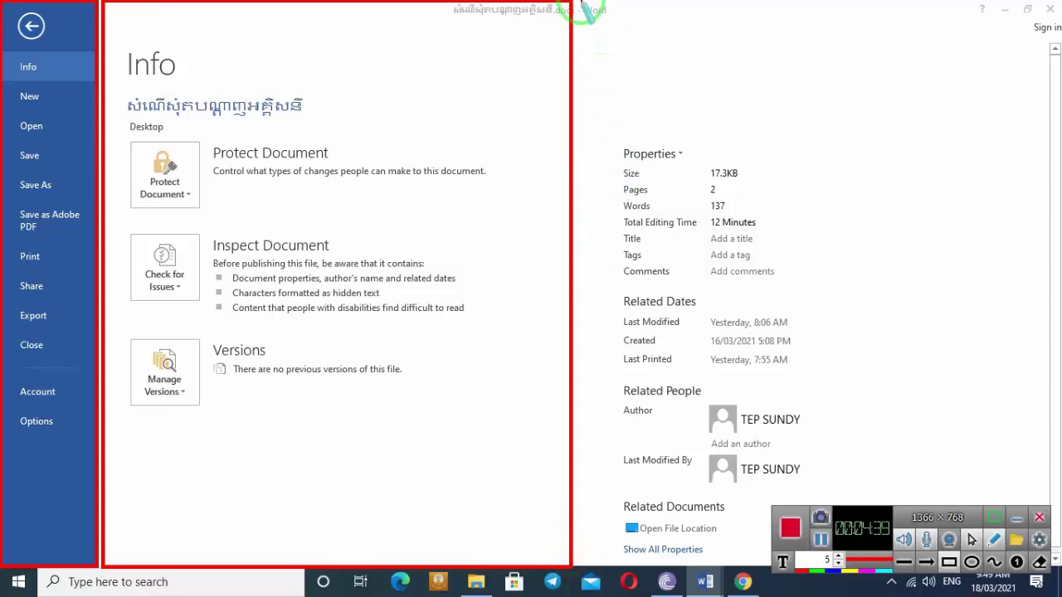
pyautogui.moveTo(581, 4); pyautogui.dragTo(815, 560)
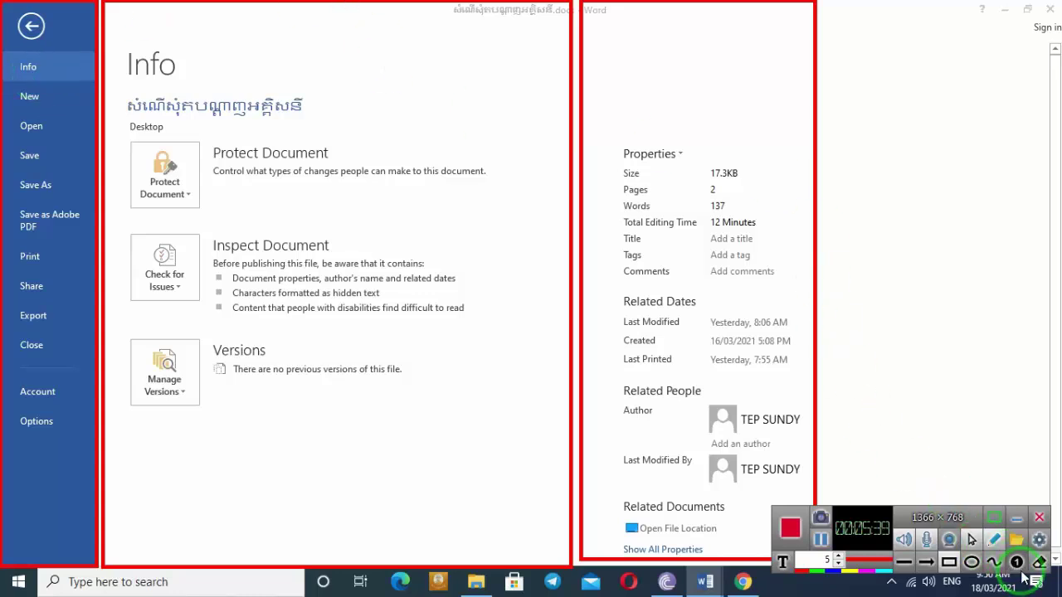
pyautogui.click(1017, 562)
pyautogui.click(37, 29)
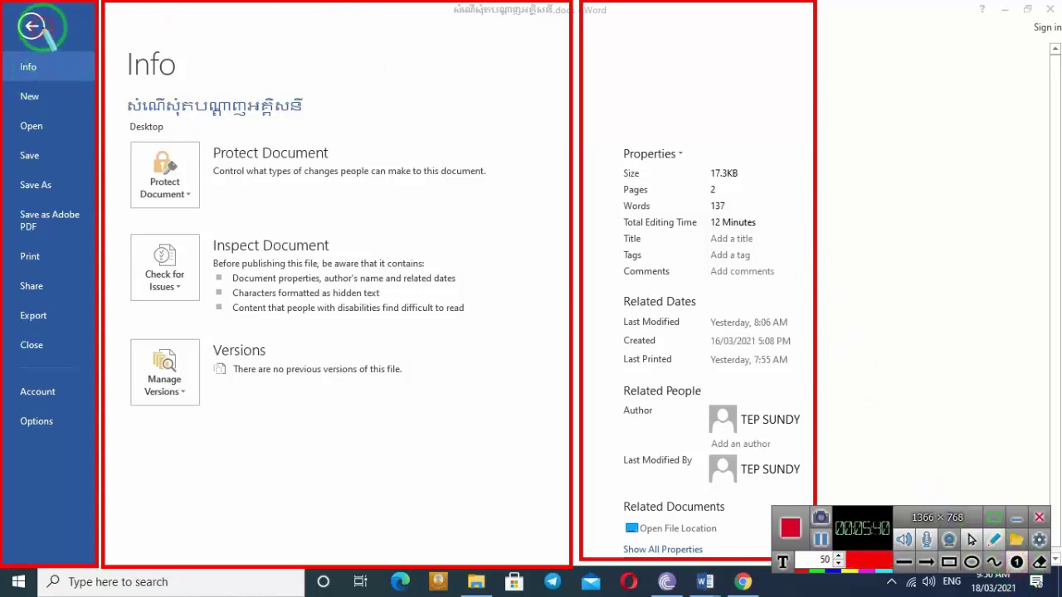
pyautogui.click(43, 27)
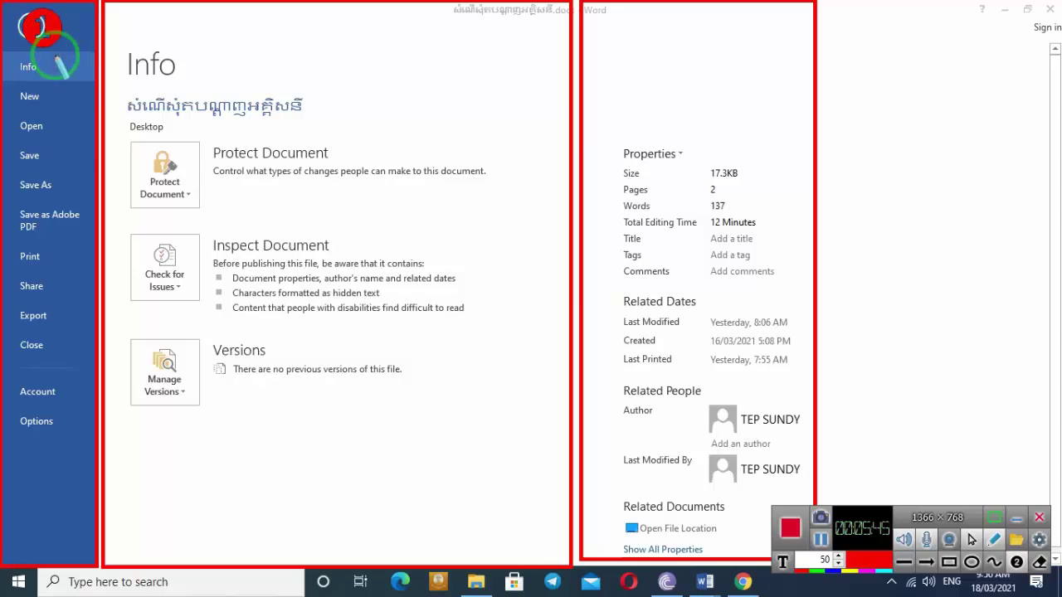
pyautogui.click(53, 52)
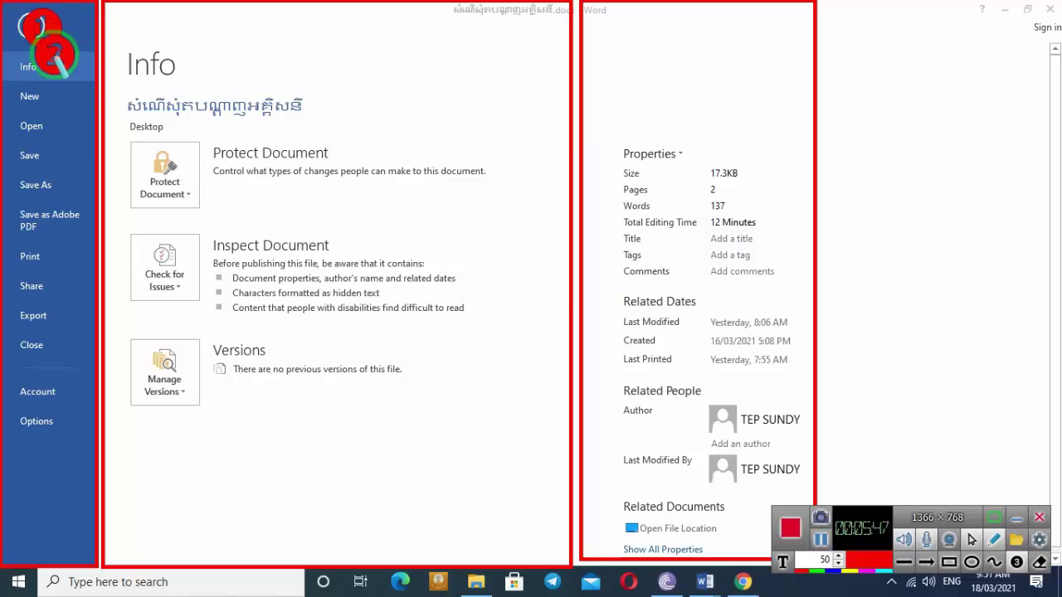
pyautogui.rightClick(54, 65)
pyautogui.click(53, 65)
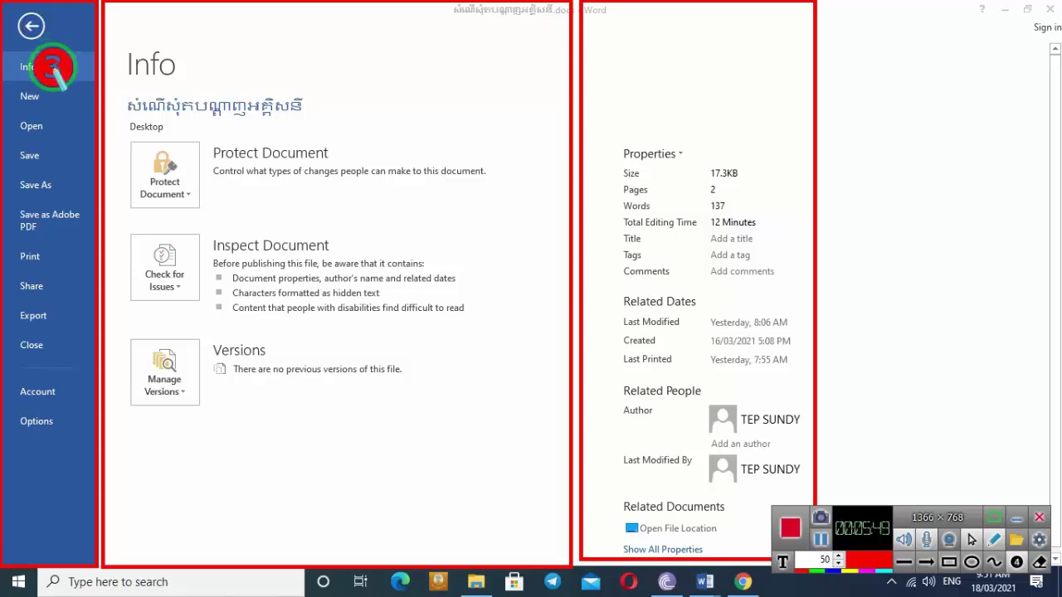
pyautogui.rightClick(53, 65)
pyautogui.rightClick(56, 71)
pyautogui.rightClick(59, 75)
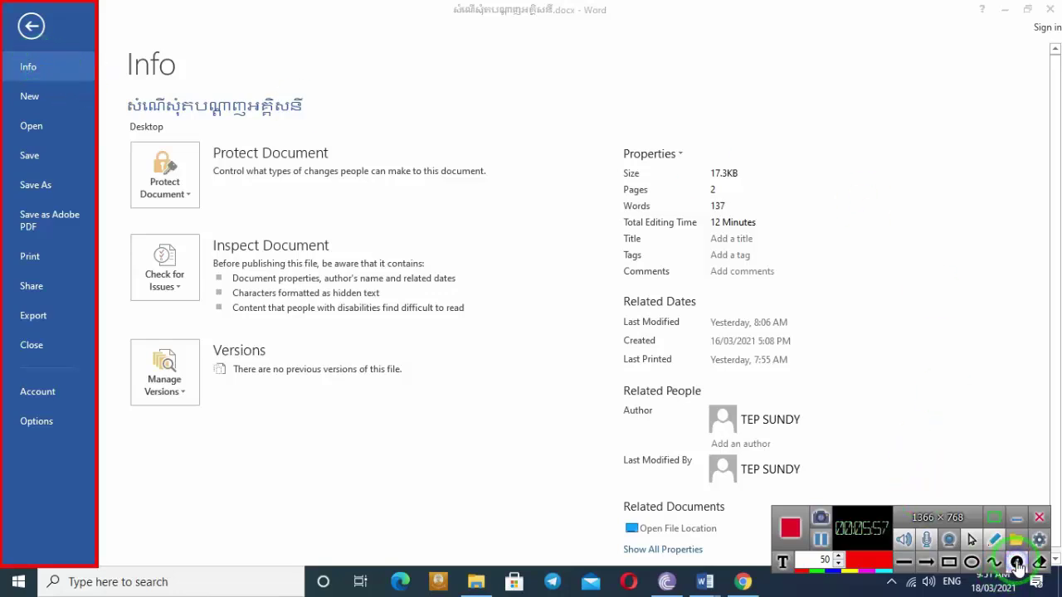
pyautogui.click(1017, 564)
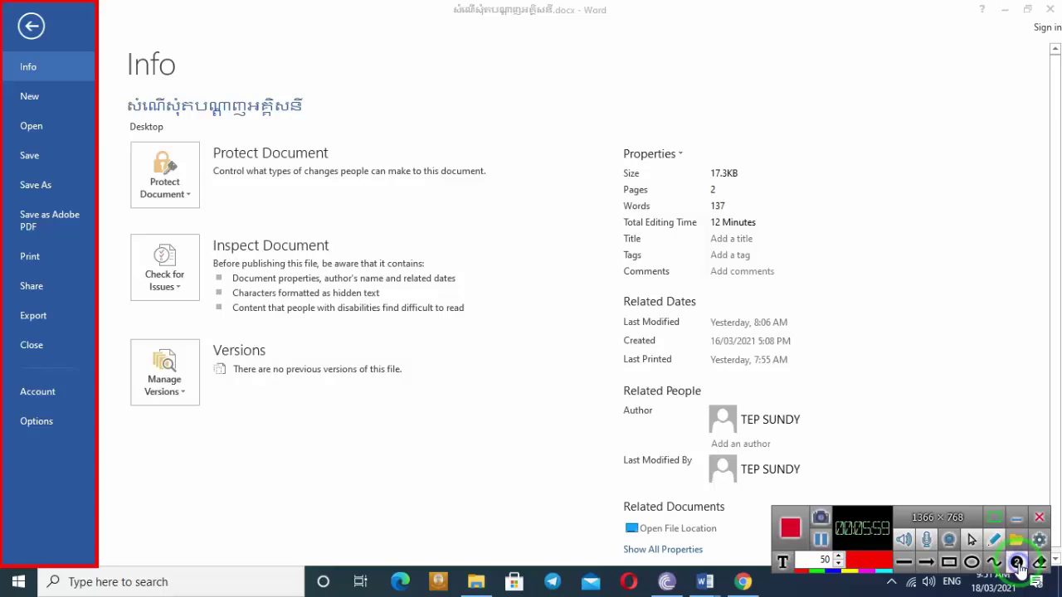
pyautogui.click(53, 68)
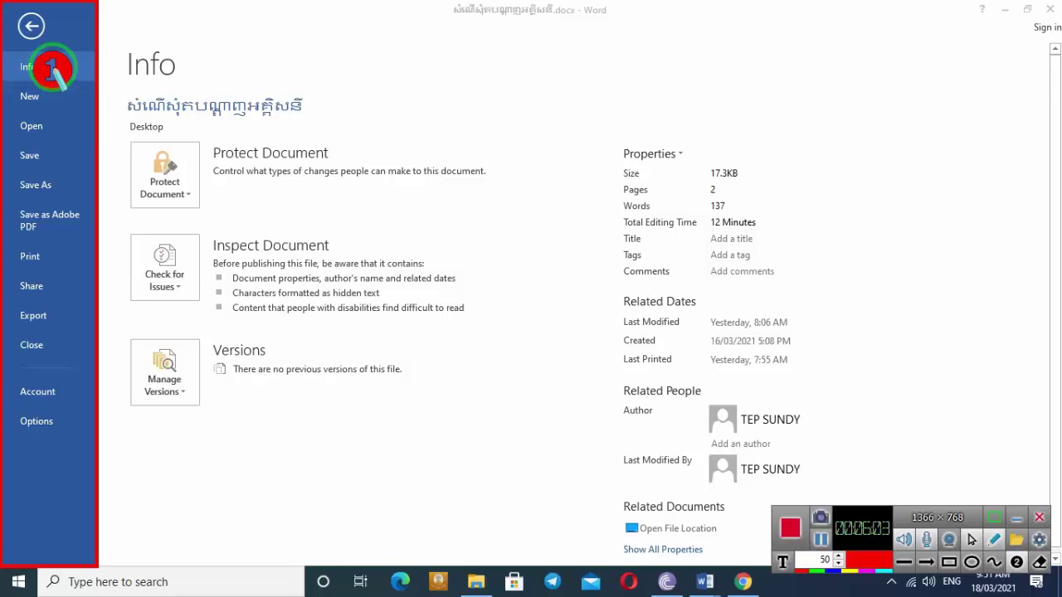
pyautogui.click(57, 97)
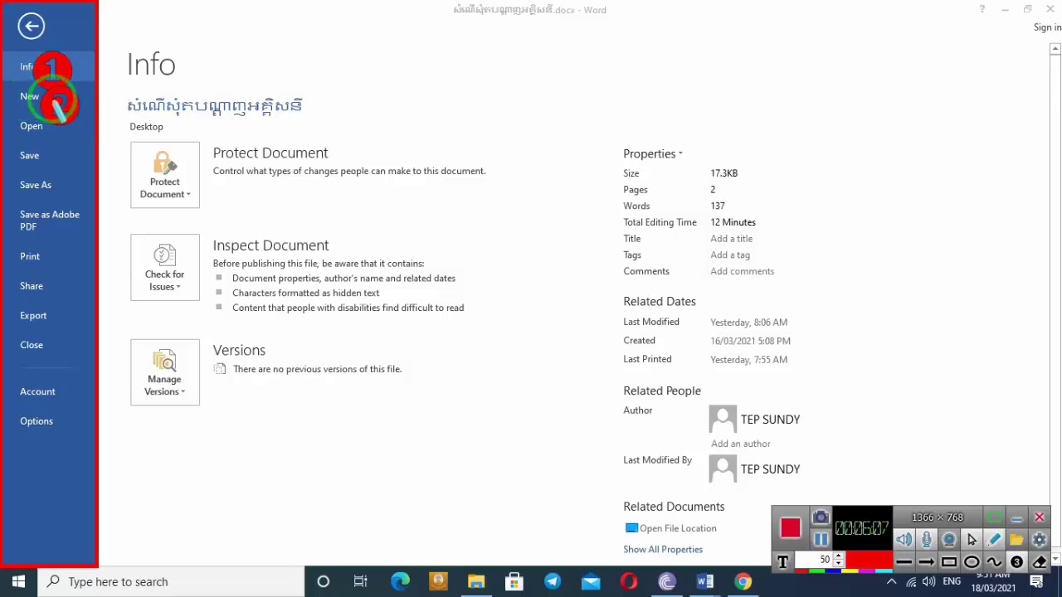
pyautogui.hotkey('ctrl', 'z')
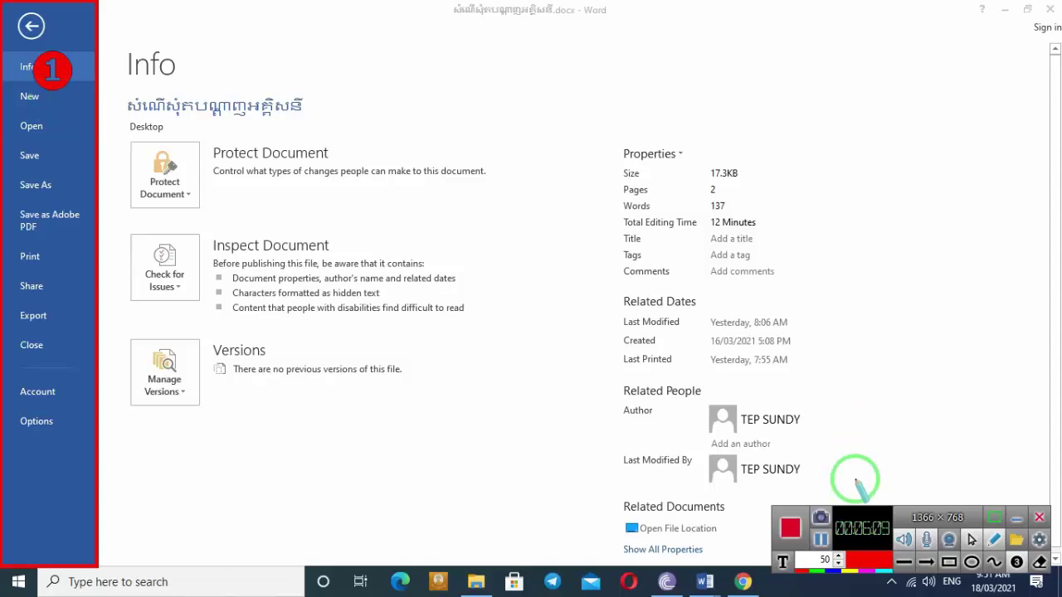
pyautogui.click(1016, 563)
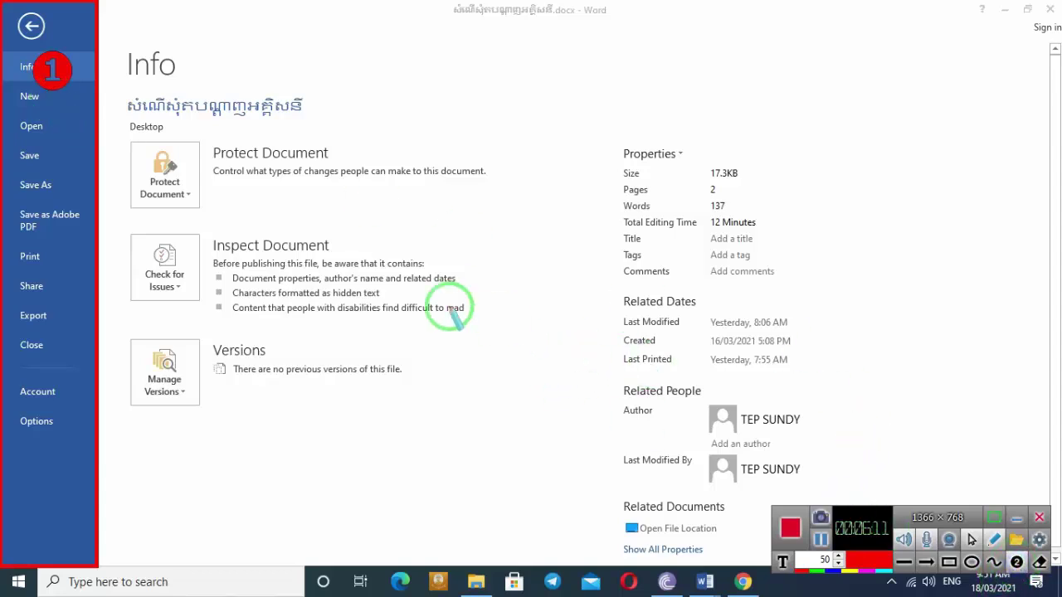
pyautogui.click(79, 90)
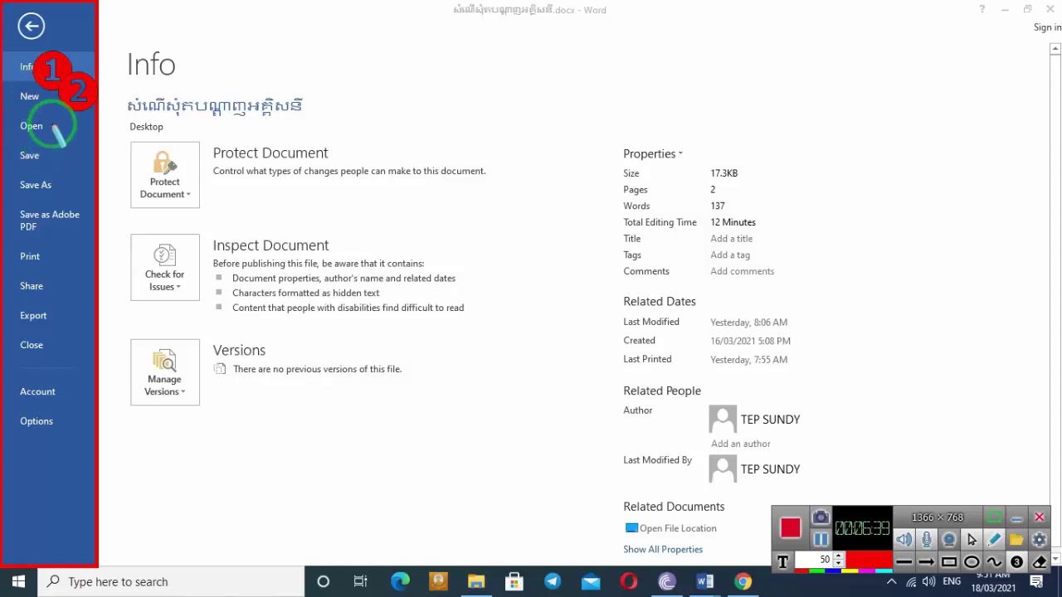
pyautogui.click(54, 121)
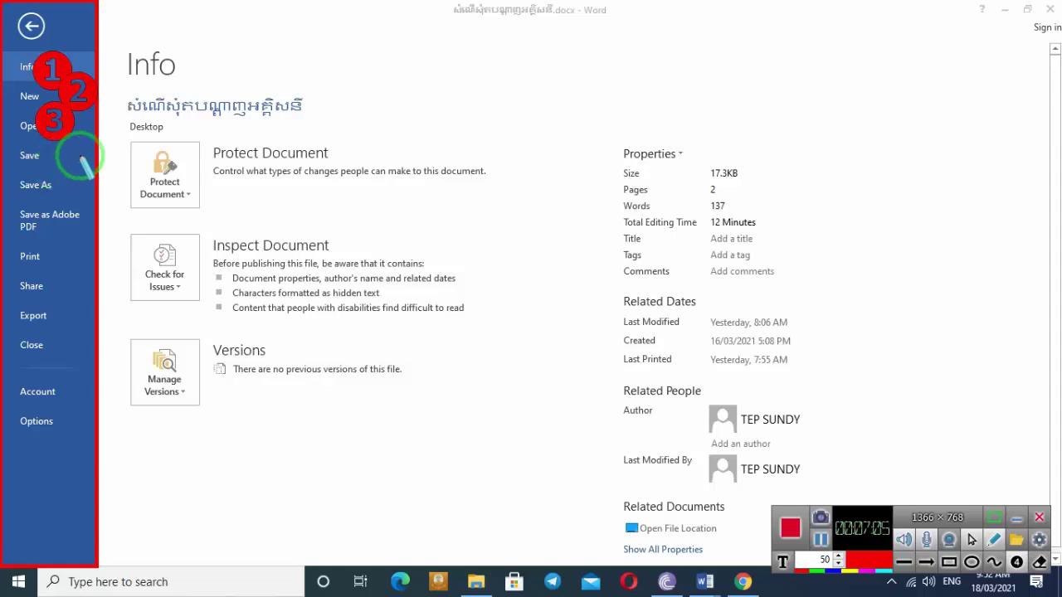
pyautogui.click(64, 170)
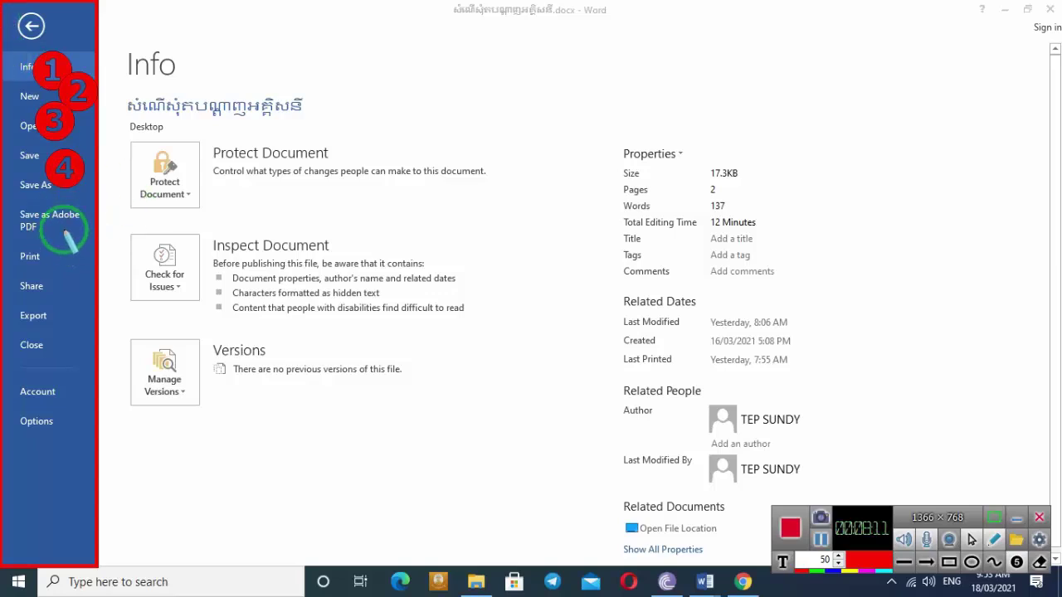
pyautogui.click(58, 217)
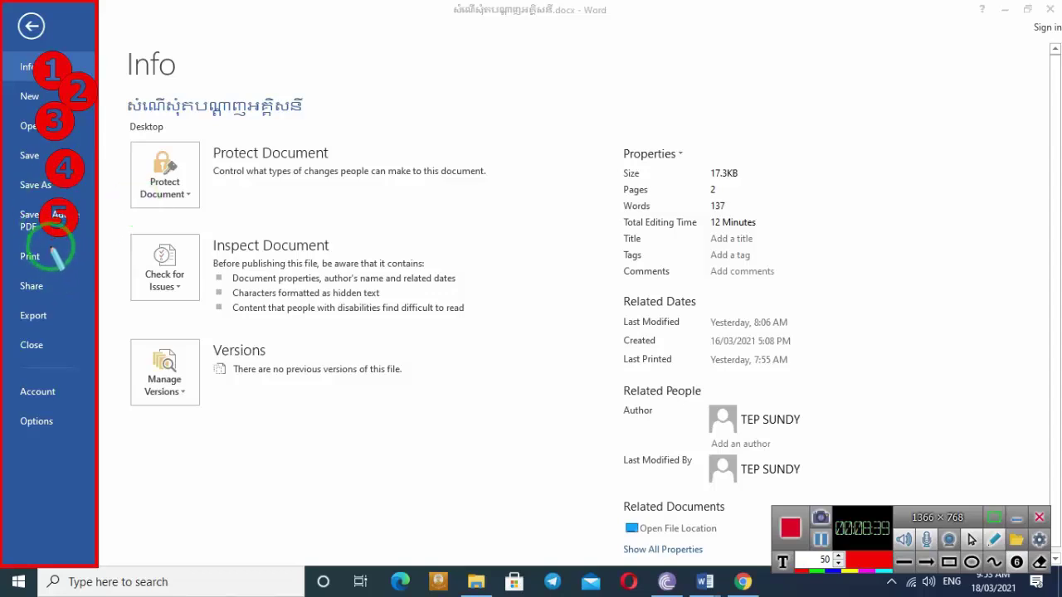
pyautogui.click(50, 260)
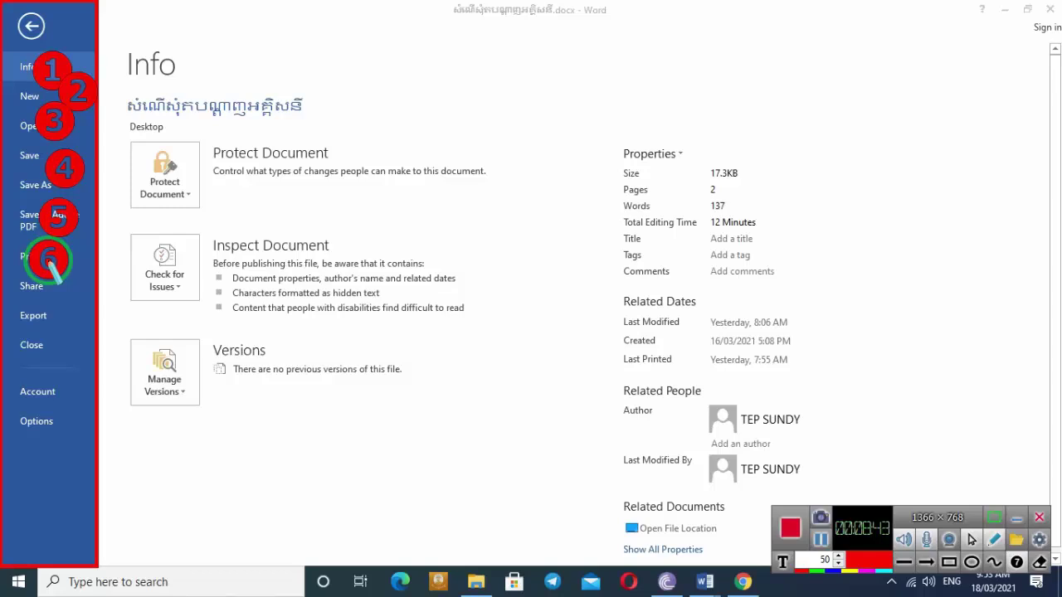
pyautogui.hotkey('ctrl', 'z')
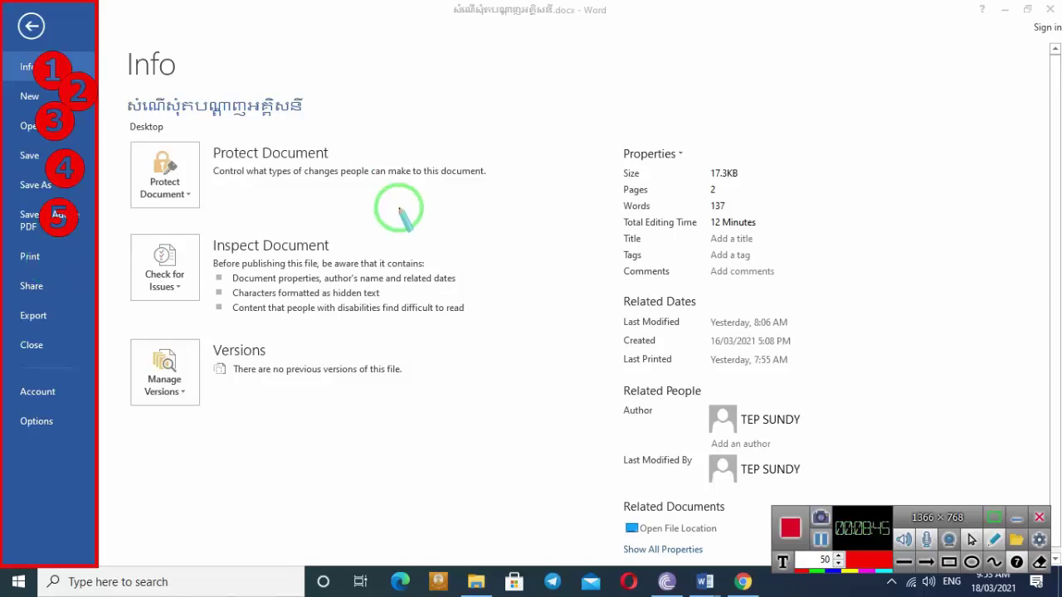
pyautogui.click(1016, 561)
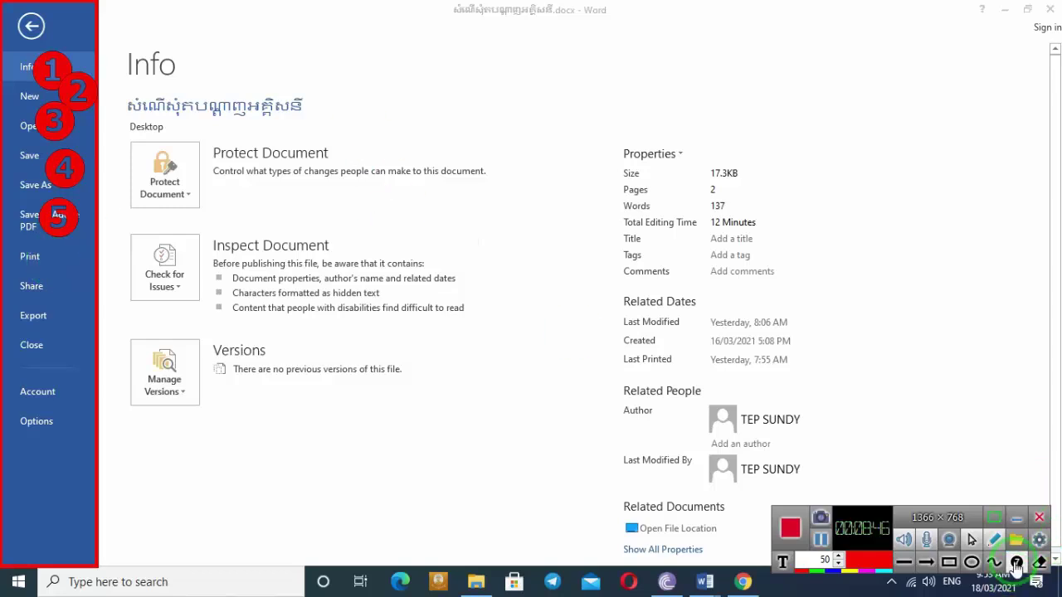
pyautogui.click(83, 253)
pyautogui.click(74, 258)
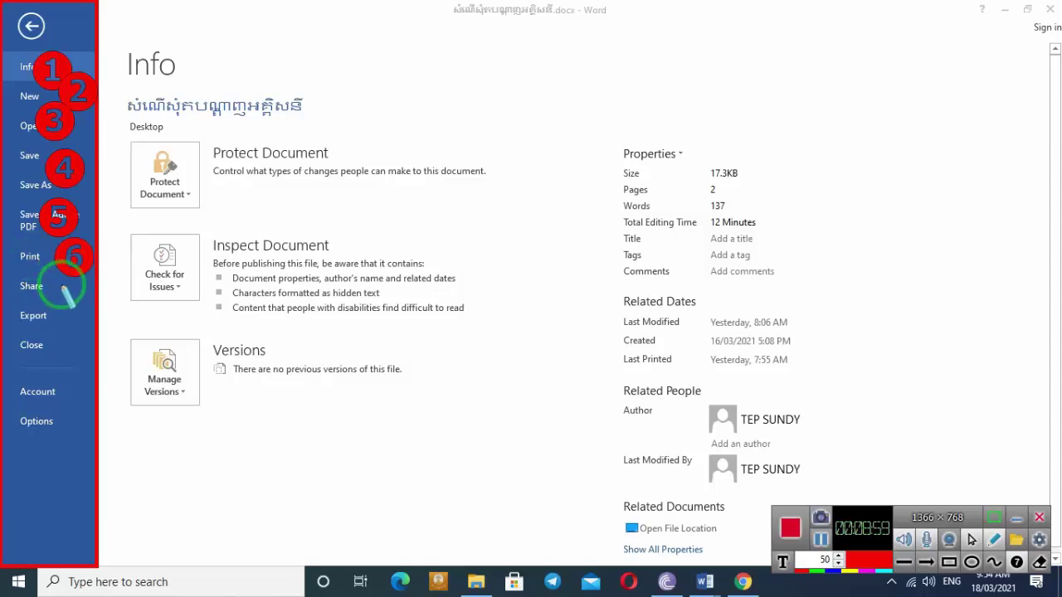
pyautogui.click(57, 287)
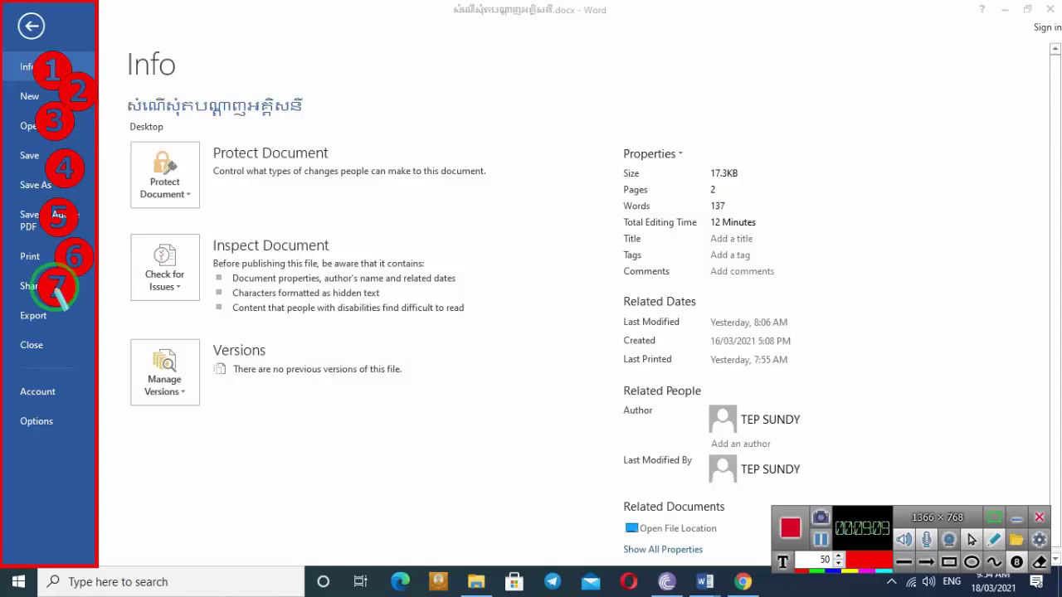
pyautogui.hotkey('ctrl', 'z')
pyautogui.hotkey('ctrl', 'z')
pyautogui.hotkey('ctrl', 'z')
pyautogui.hotkey('ctrl', 'z')
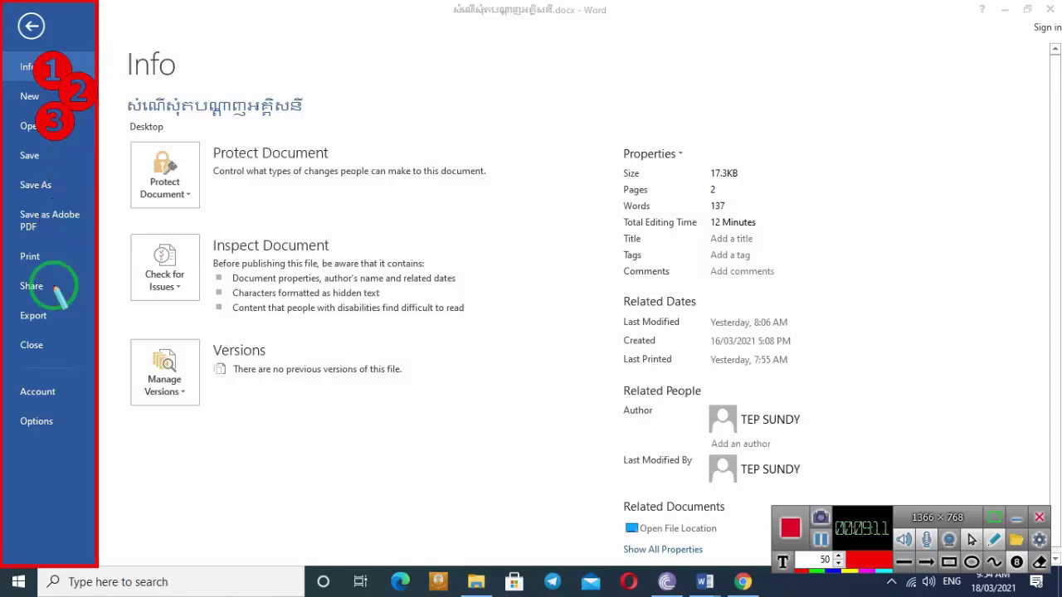
pyautogui.hotkey('ctrl', 'z')
pyautogui.hotkey('ctrl', 'z')
pyautogui.hotkey('ctrl', 'z')
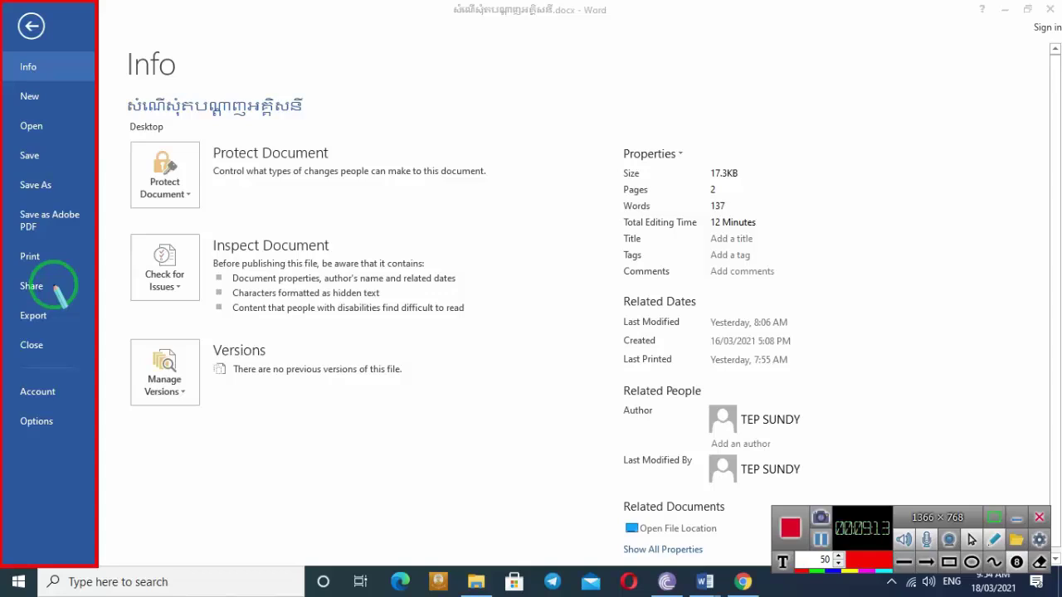
pyautogui.hotkey('ctrl', 'z')
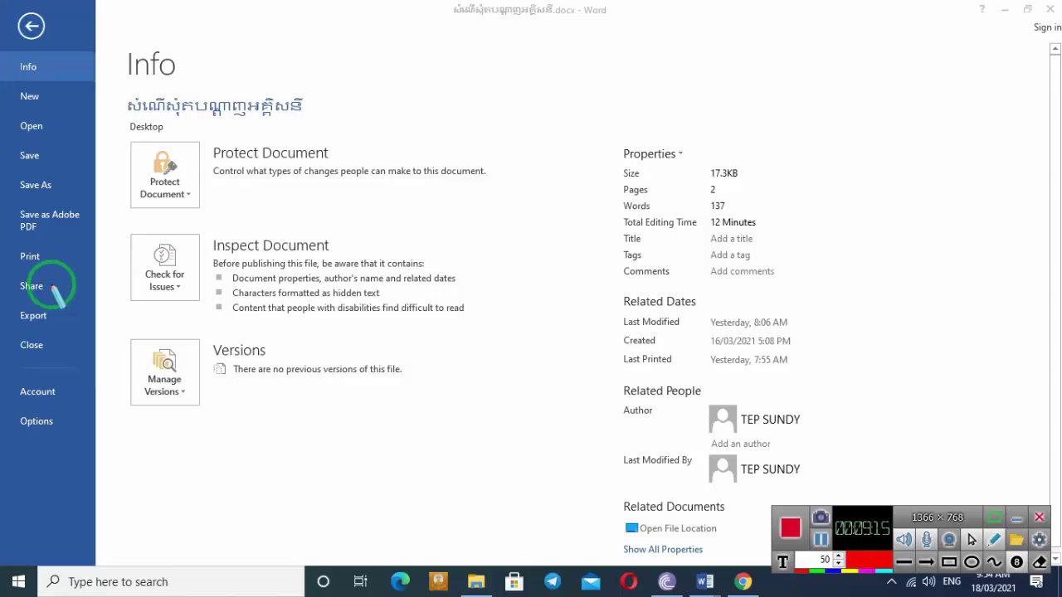
pyautogui.press('Escape')
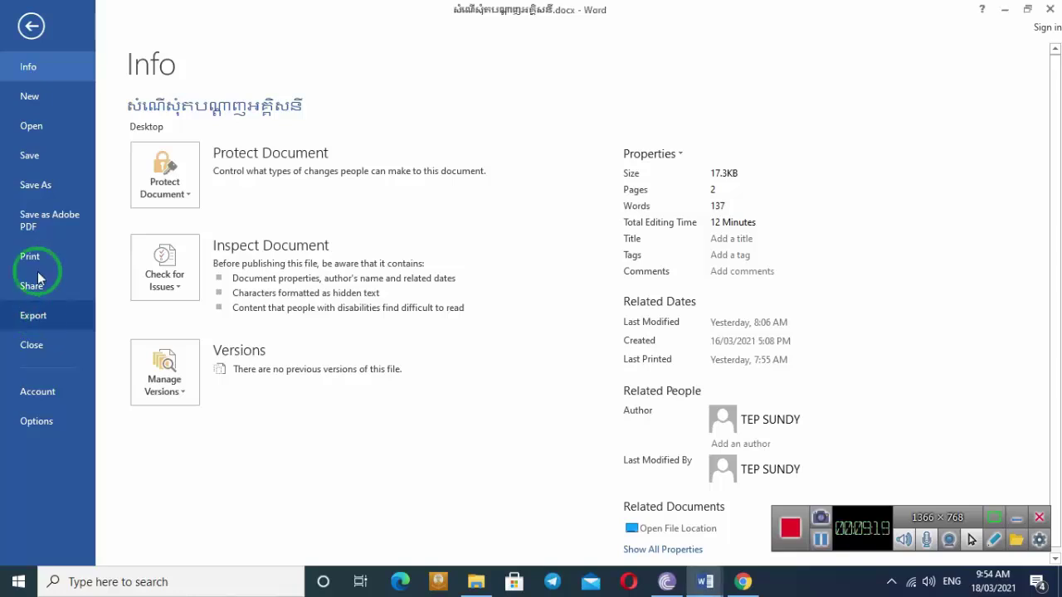
# Show Export, close the Khmer document, reopen it from the desktop, and view its Info page.
pyautogui.click(34, 317)
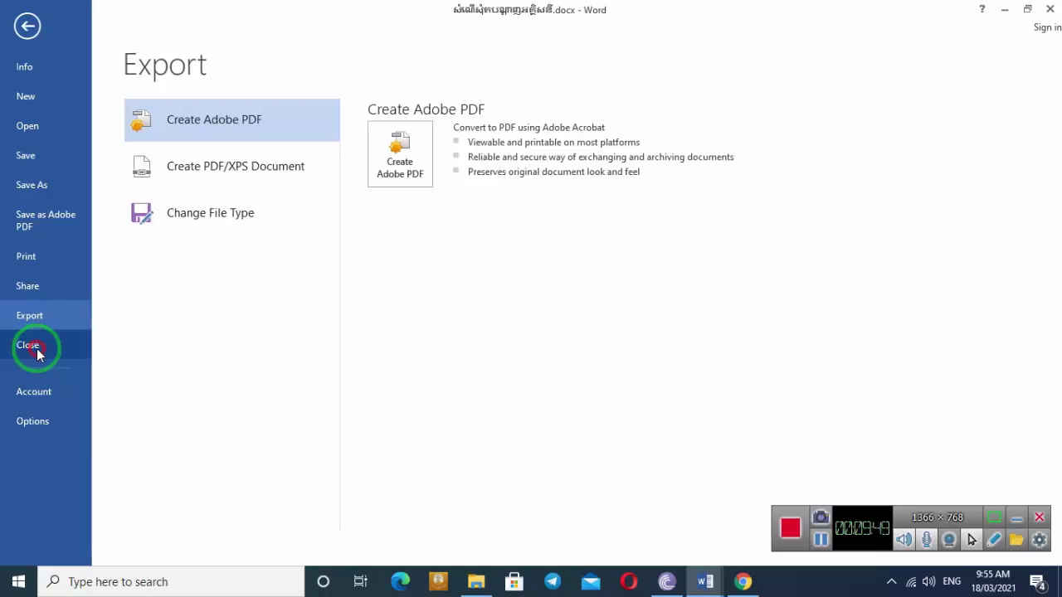
pyautogui.click(31, 345)
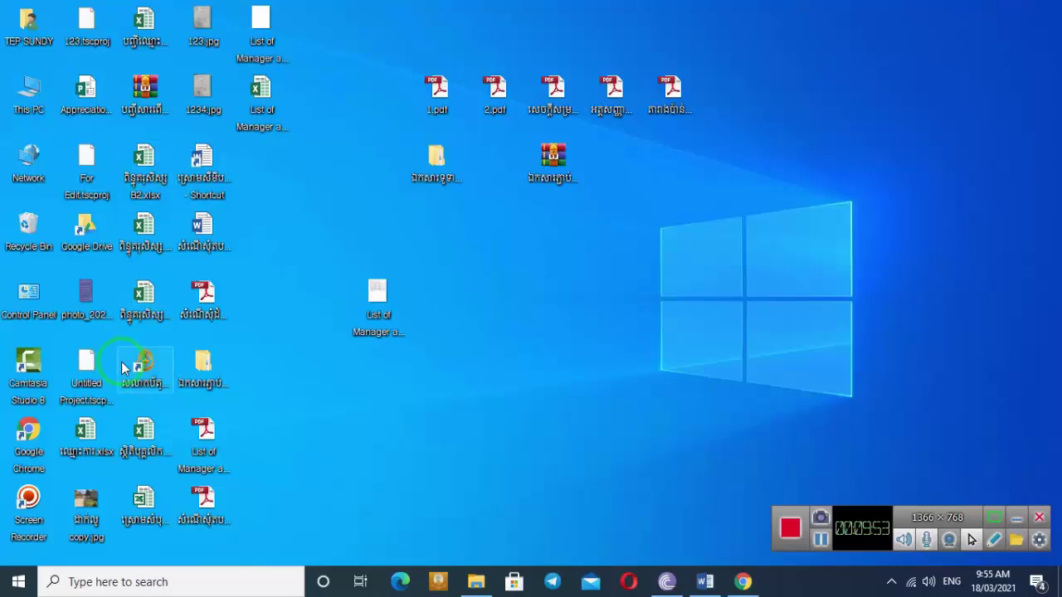
pyautogui.doubleClick(203, 232)
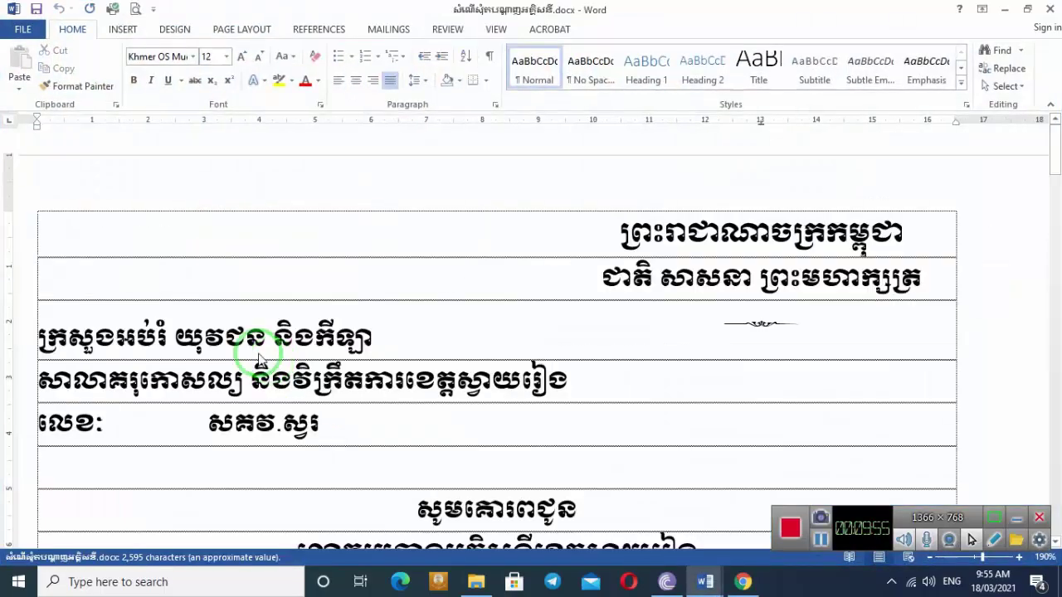
pyautogui.click(22, 29)
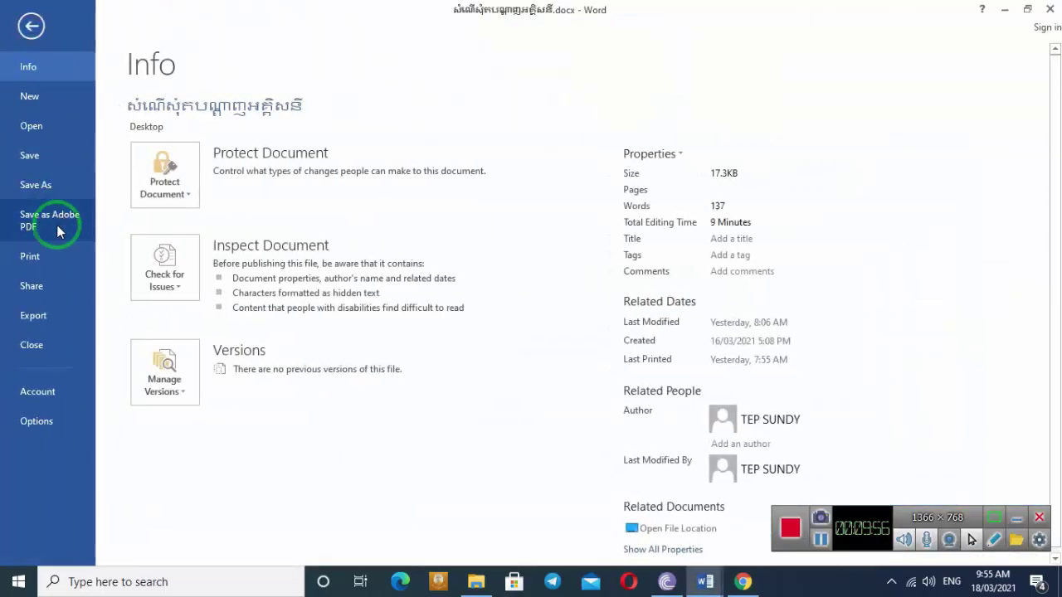
# View the Account page and Word Options' Advanced settings, then close the Options dialog.
pyautogui.click(35, 398)
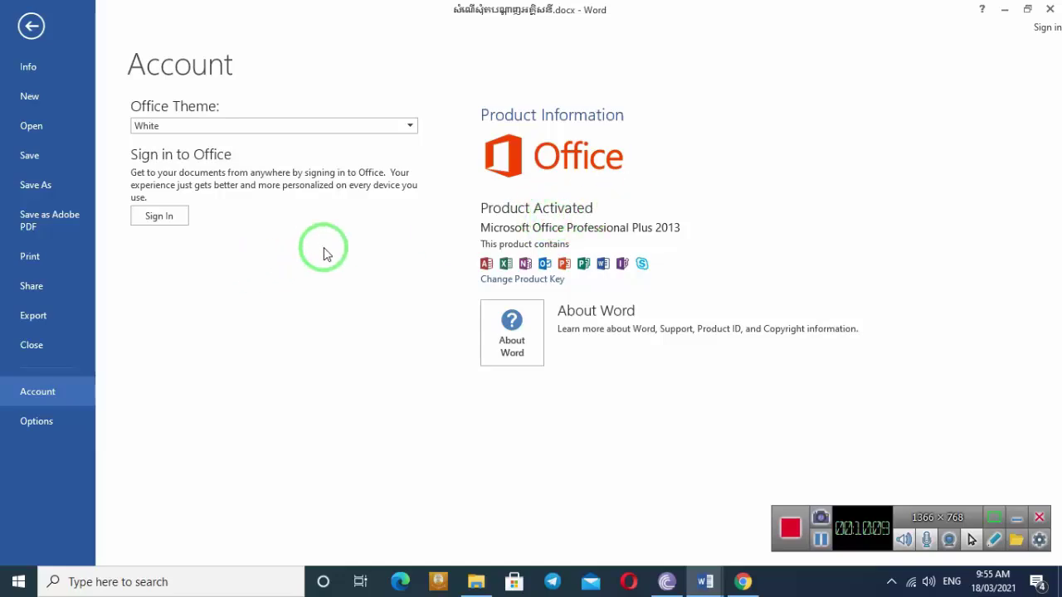
pyautogui.click(36, 428)
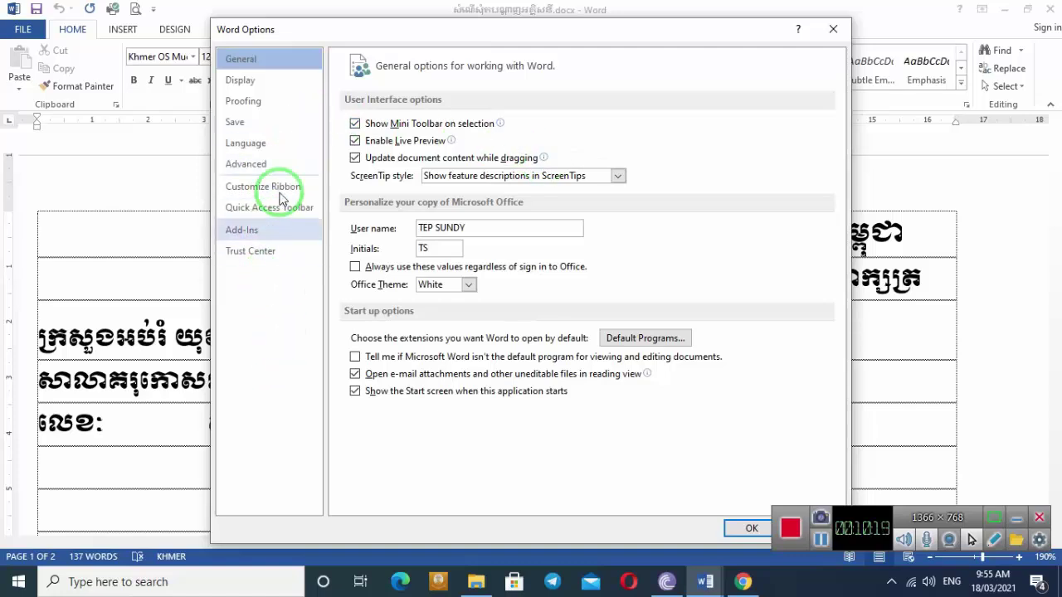
pyautogui.click(259, 165)
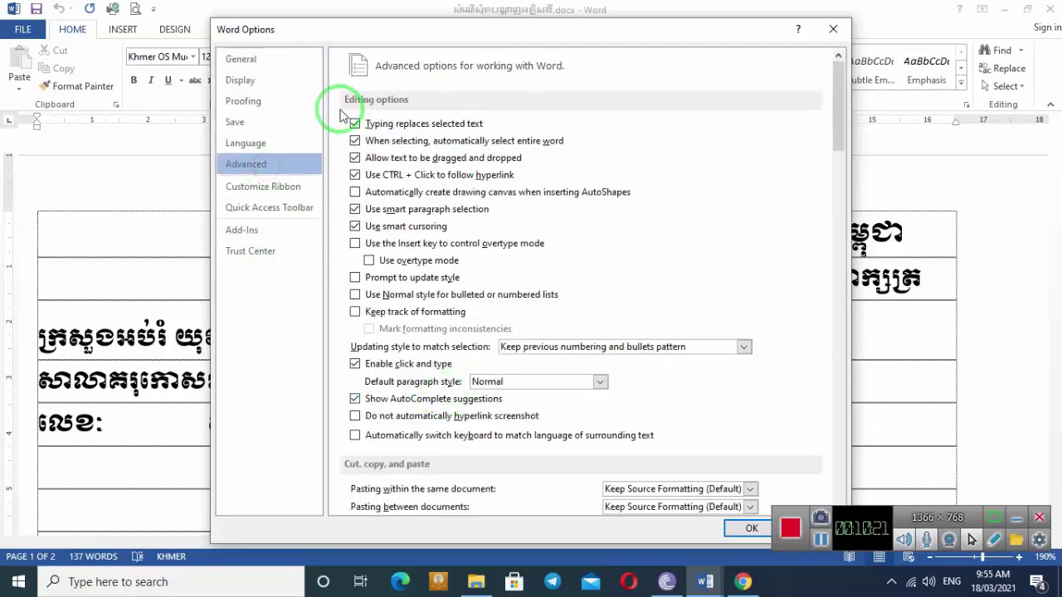
pyautogui.click(832, 29)
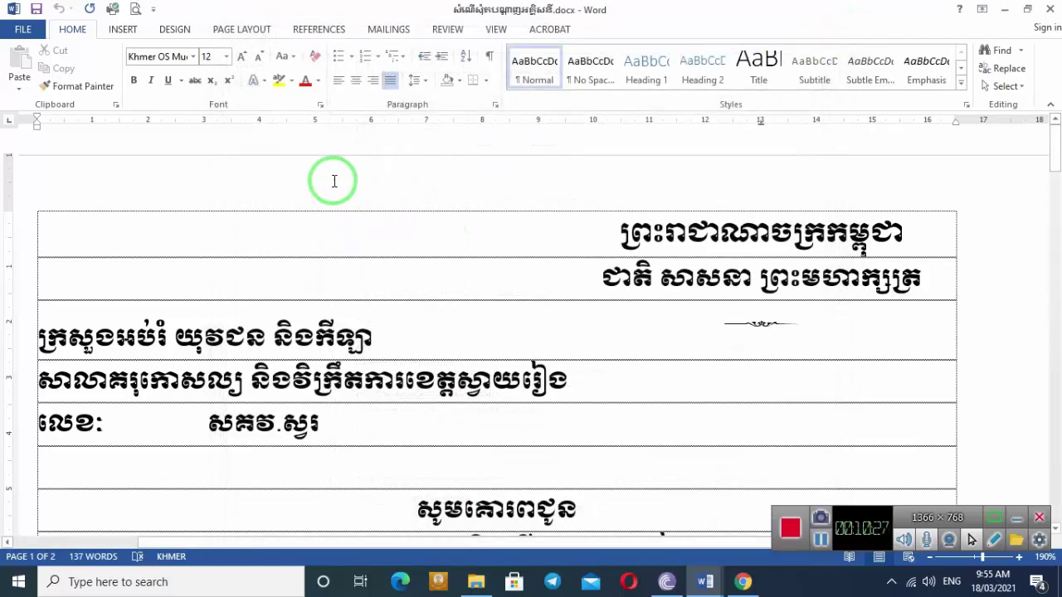
# Switch to Document1 and add a justified line below the Backstage View title.
pyautogui.click(691, 587)
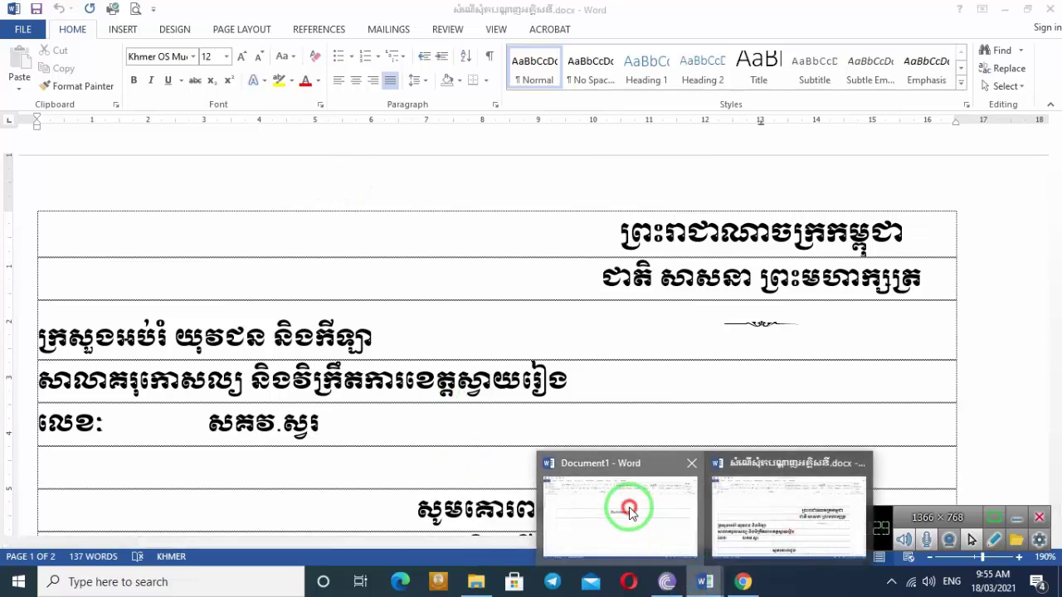
pyautogui.click(628, 505)
pyautogui.click(666, 248)
pyautogui.press('Return')
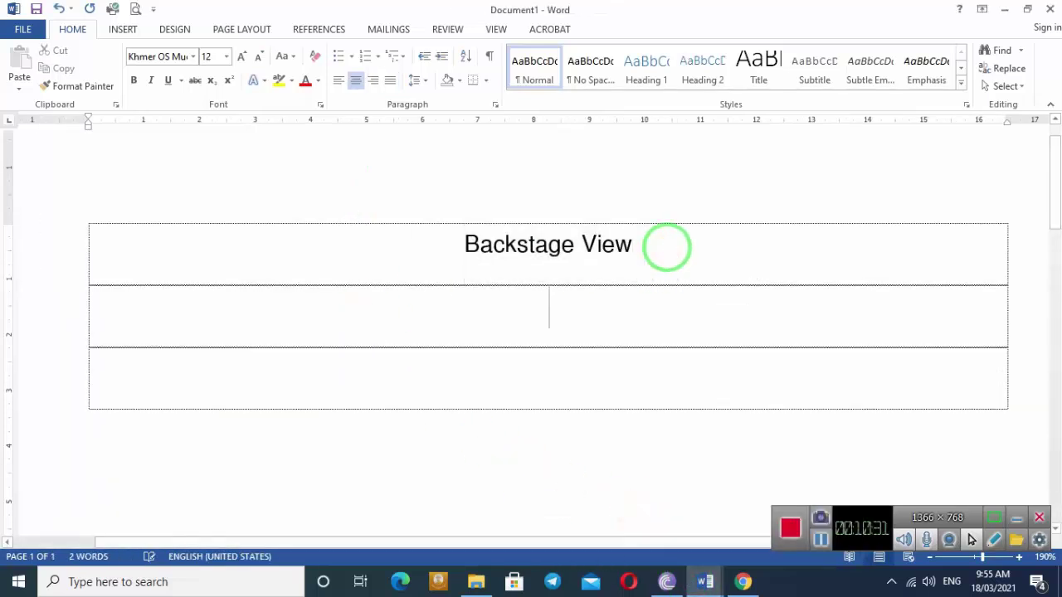
pyautogui.hotkey('ctrl', 'j')
pyautogui.write('In')
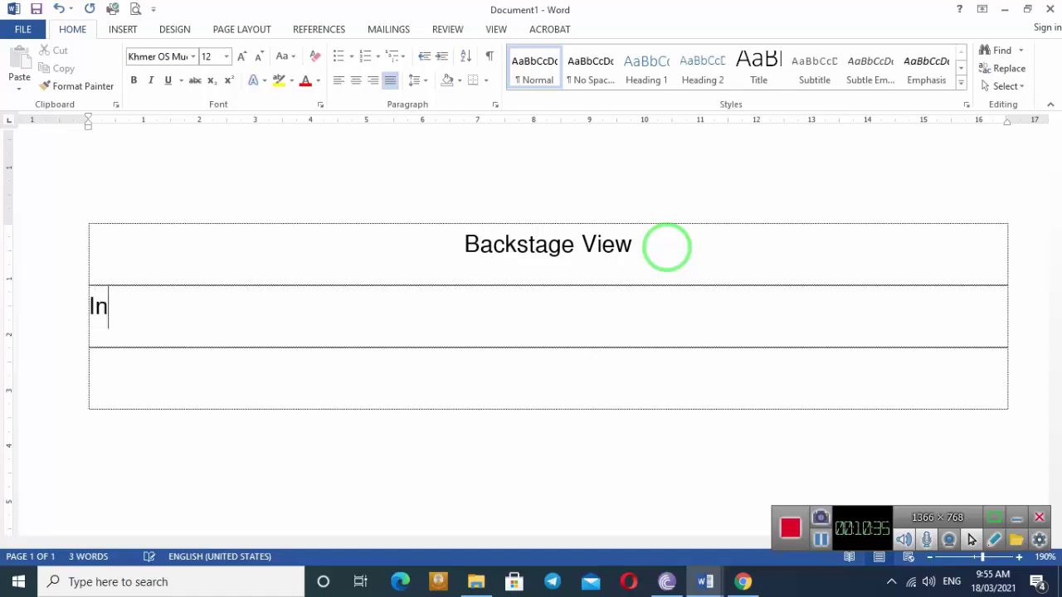
# Enter 'Info' as a round-bulleted item and start the next bullet.
pyautogui.write('for')
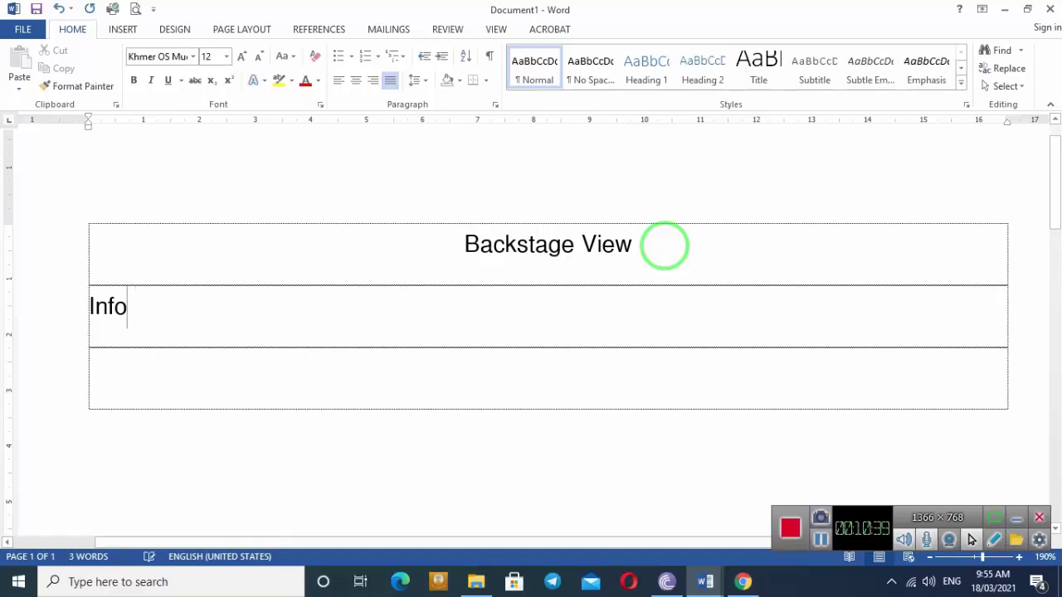
pyautogui.click(89, 307)
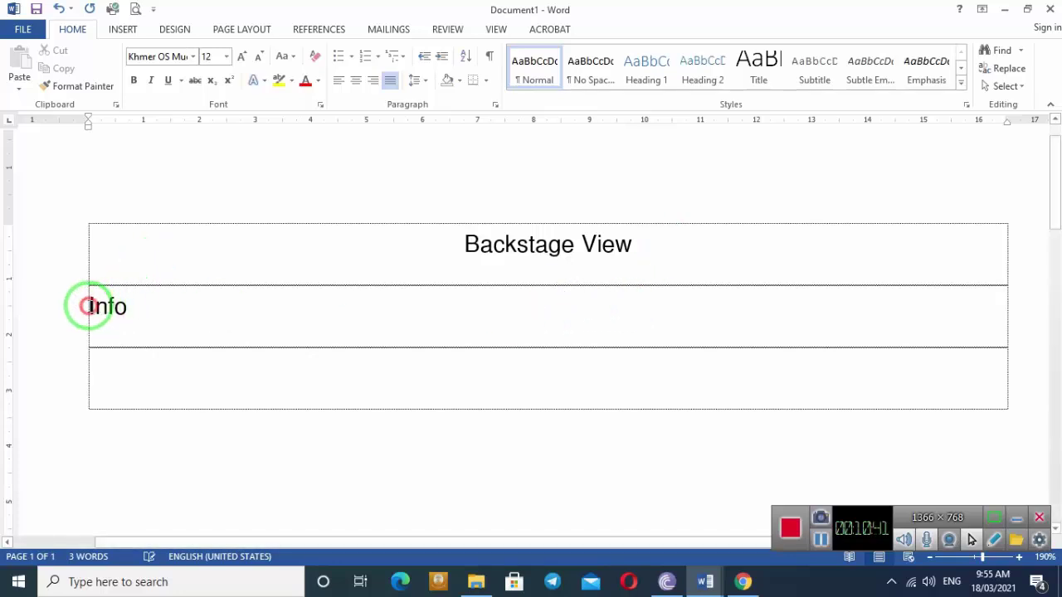
pyautogui.click(351, 56)
pyautogui.click(385, 105)
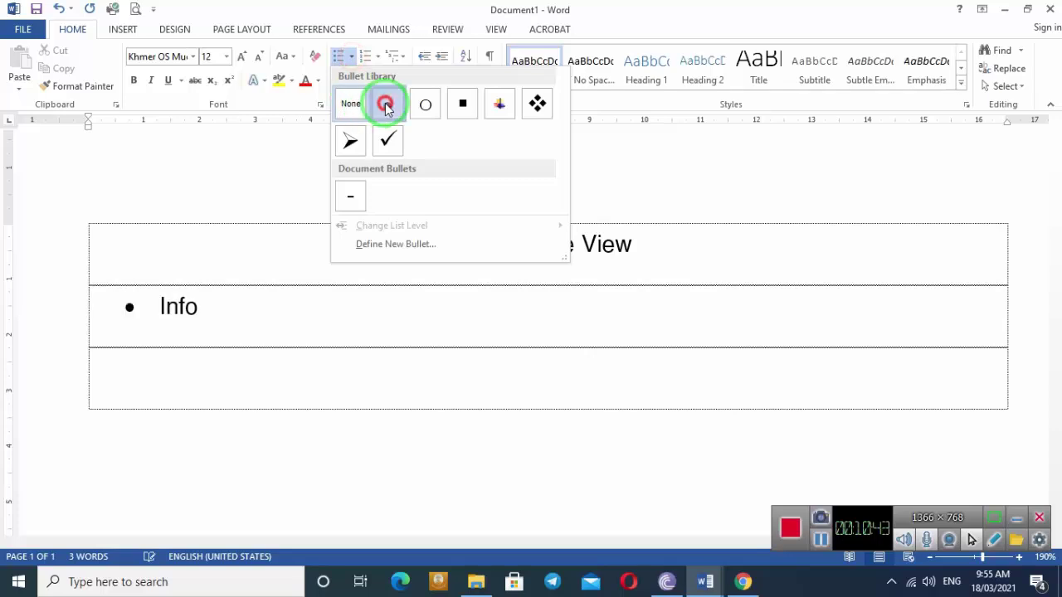
pyautogui.click(271, 292)
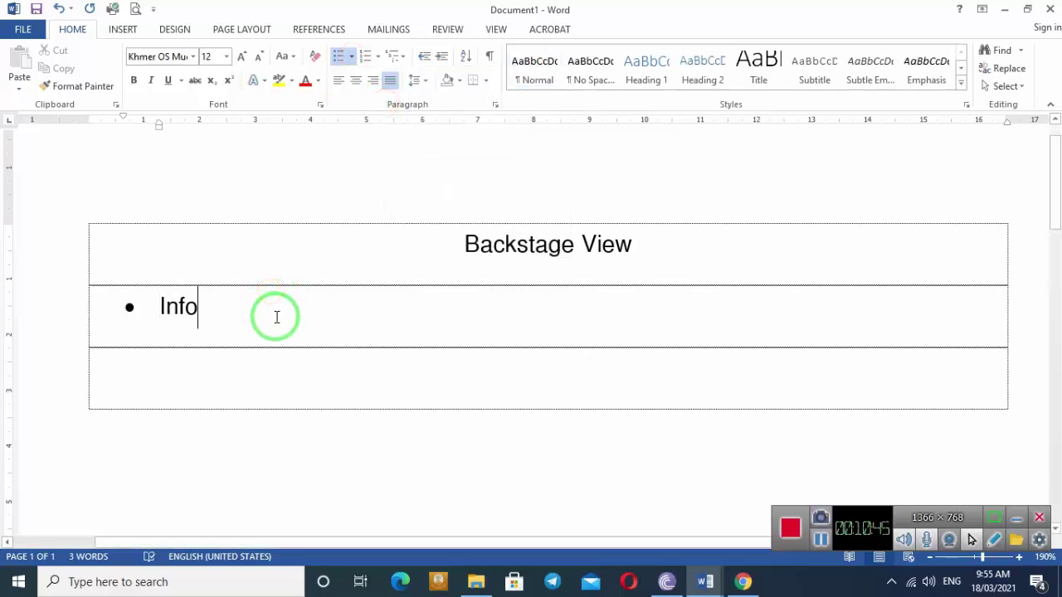
pyautogui.press('Return')
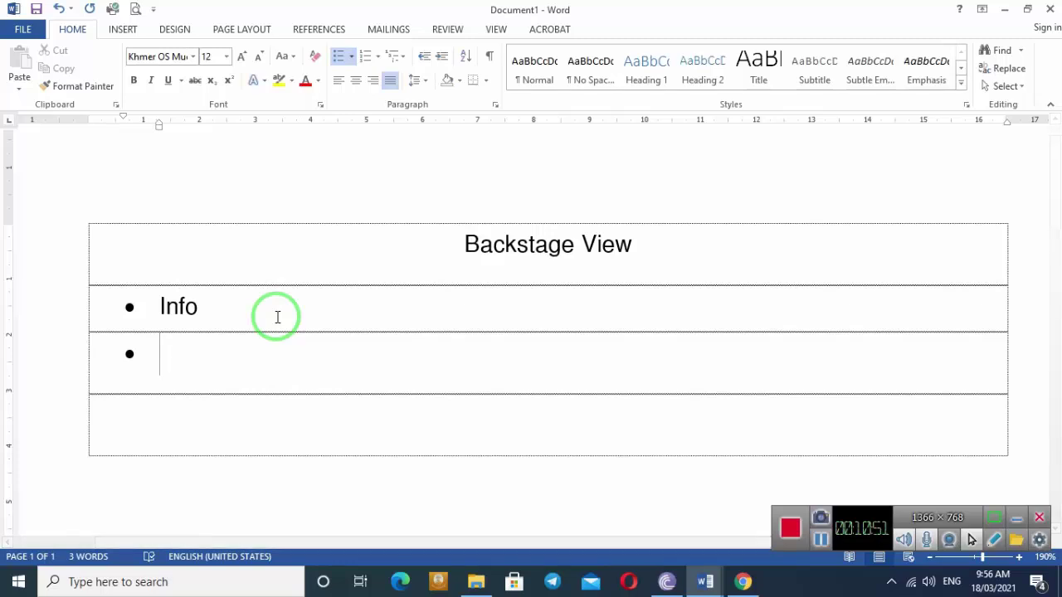
# Type 'New: ( Ctrl+N )', undoing the frowning-face autocorrection.
pyautogui.write('New:')
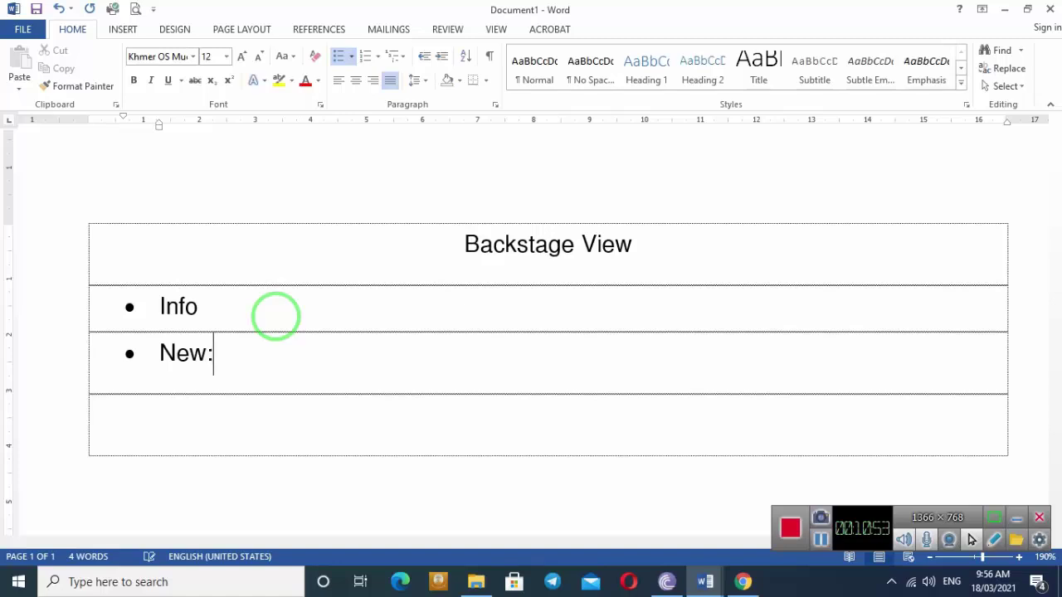
pyautogui.hotkey('alt', 'shift')
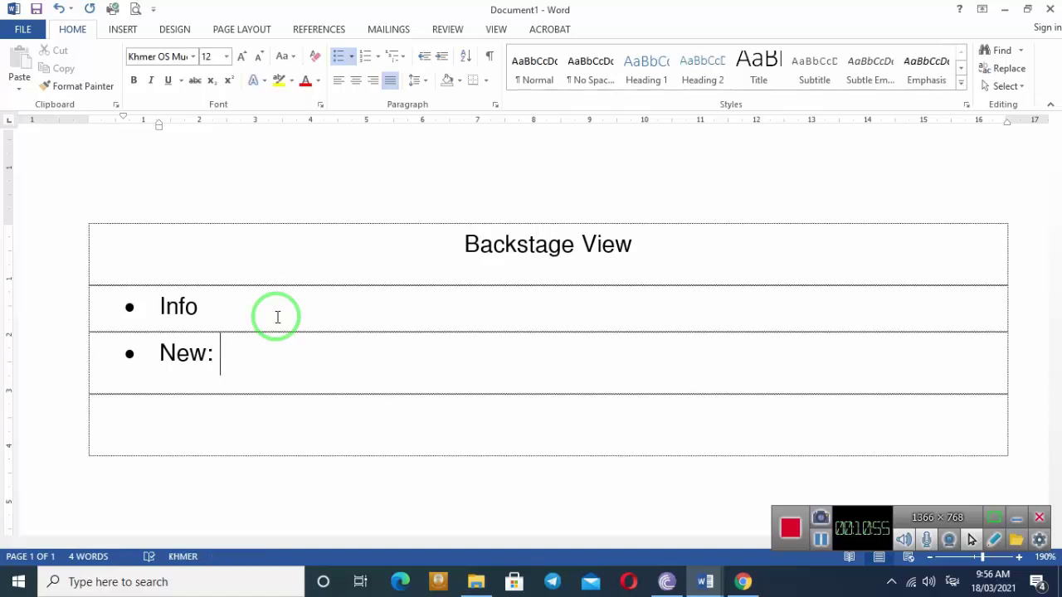
pyautogui.hotkey('alt', 'shift')
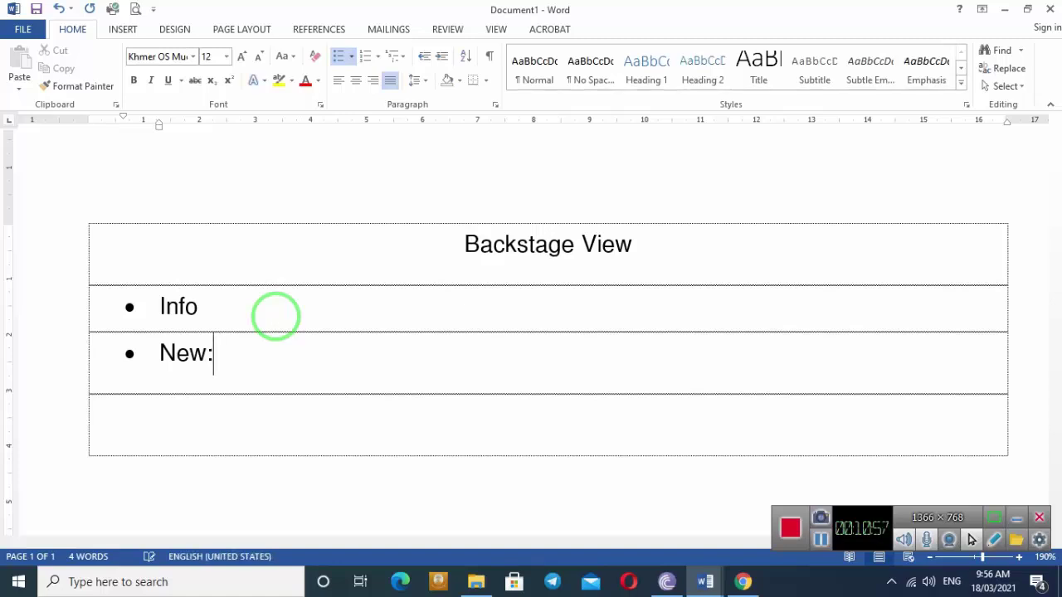
pyautogui.write('(')
pyautogui.hotkey('ctrl', 'z')
pyautogui.press('BackSpace')
pyautogui.write('(')
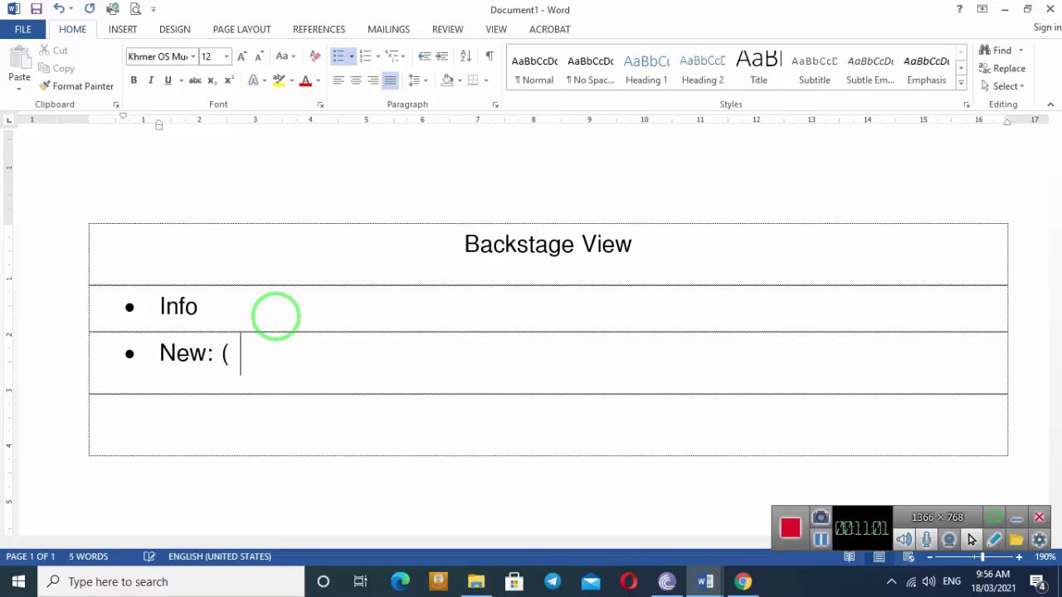
pyautogui.hotkey('alt', 'shift')
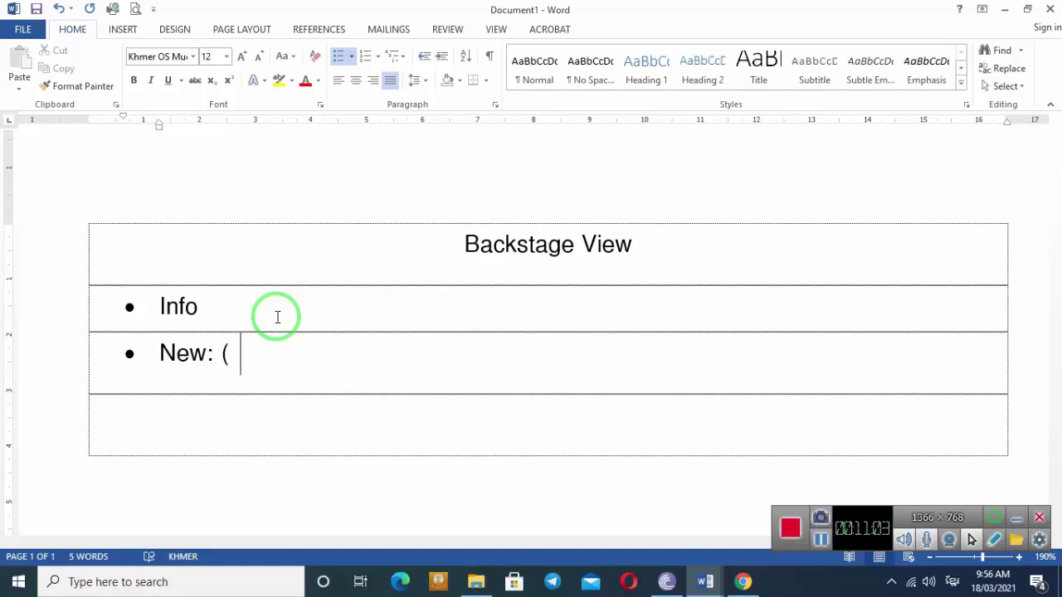
pyautogui.write('ជទ')
pyautogui.press('BackSpace')
pyautogui.hotkey('alt', 'shift')
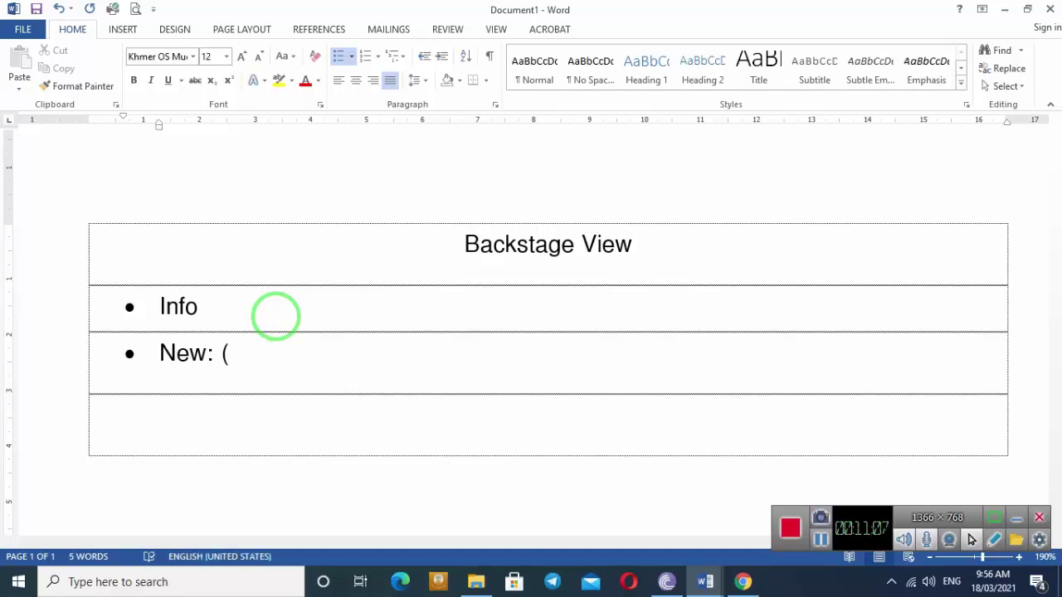
pyautogui.write('trl+')
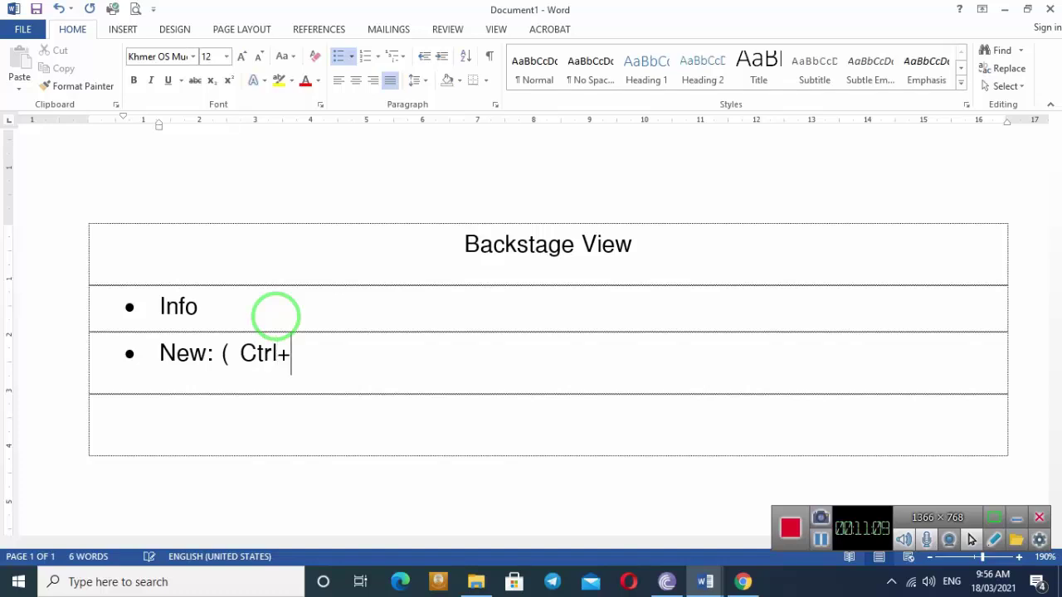
pyautogui.write('N )')
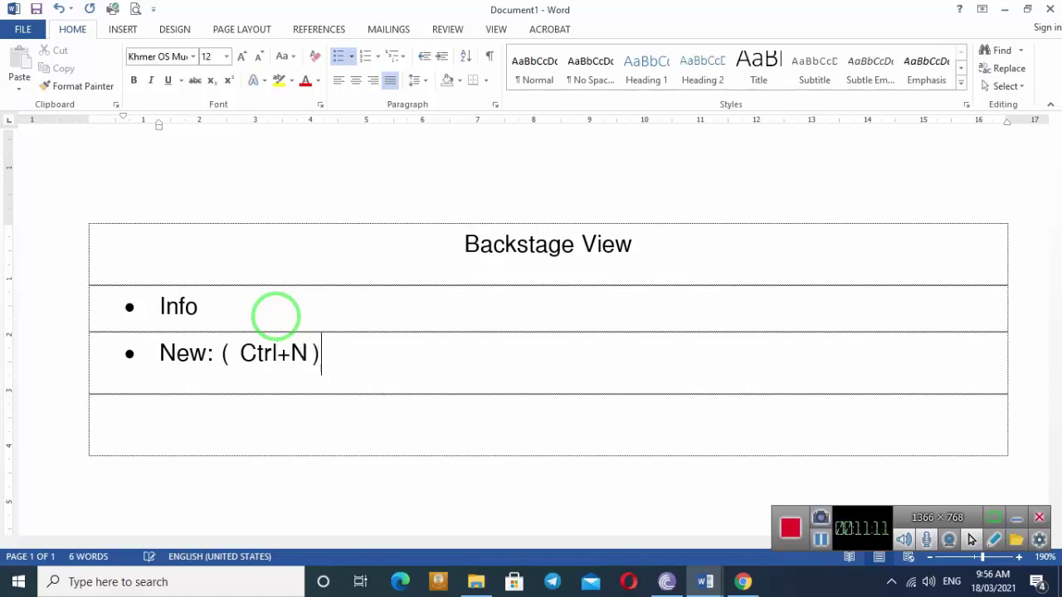
# Add the Khmer description for opening a new document and start an empty bullet.
pyautogui.hotkey('alt', 'shift')
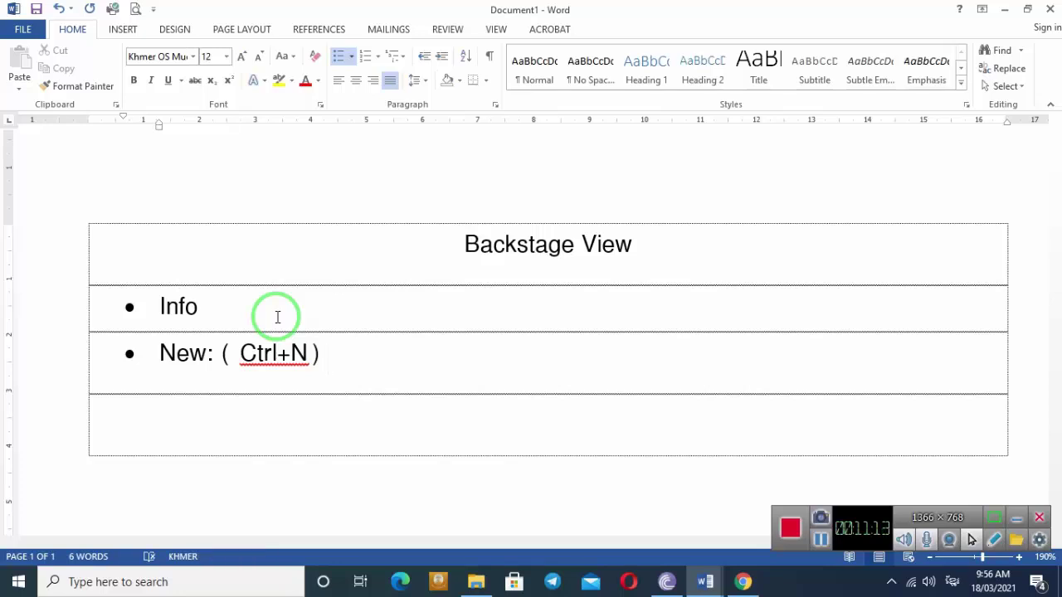
pyautogui.write('ជ្រើស')
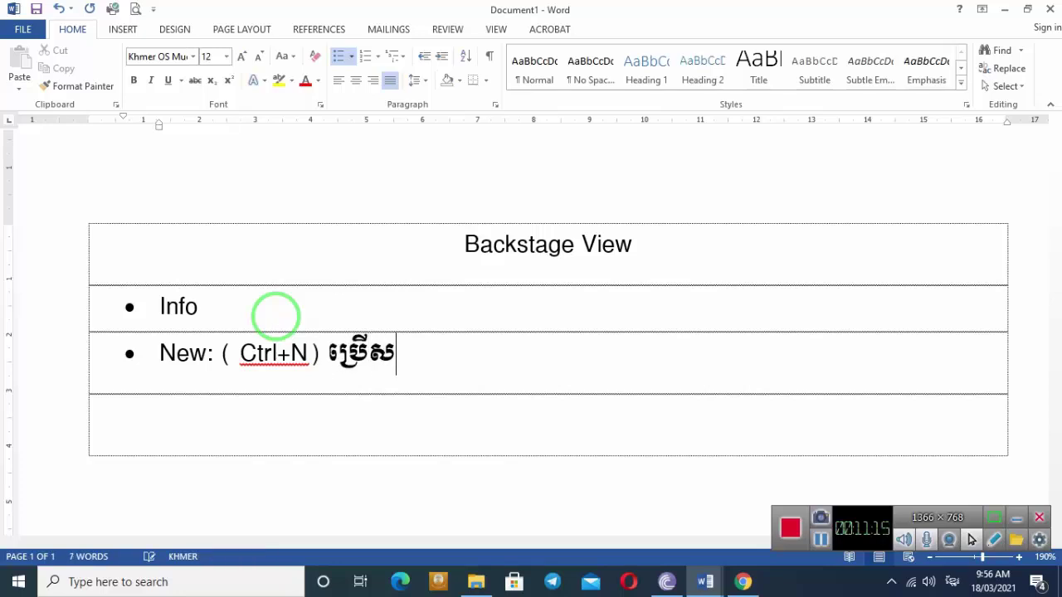
pyautogui.write('ម្រាប់ប')
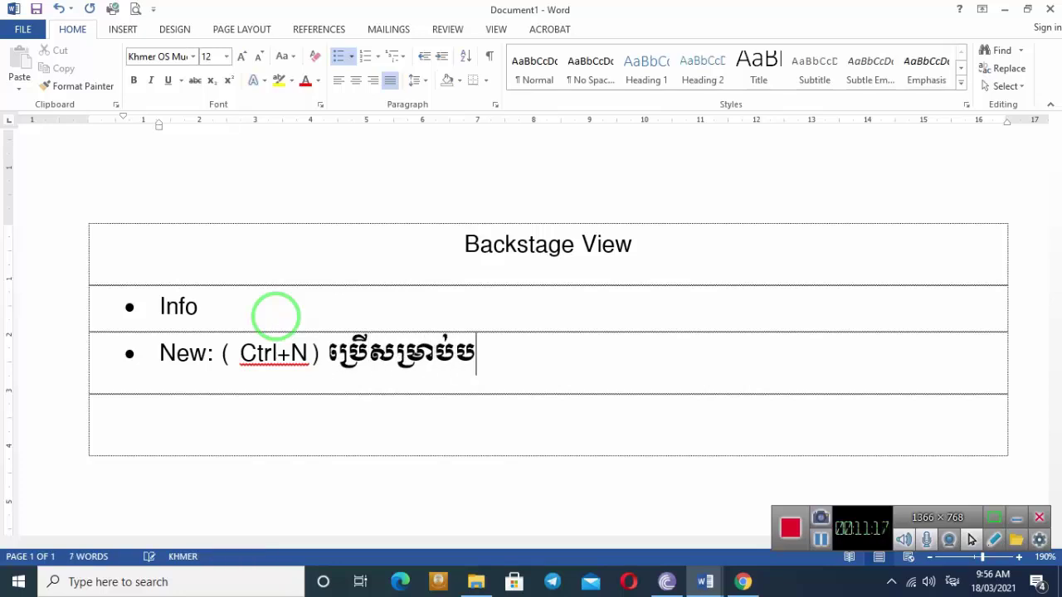
pyautogui.write('ើកឯក')
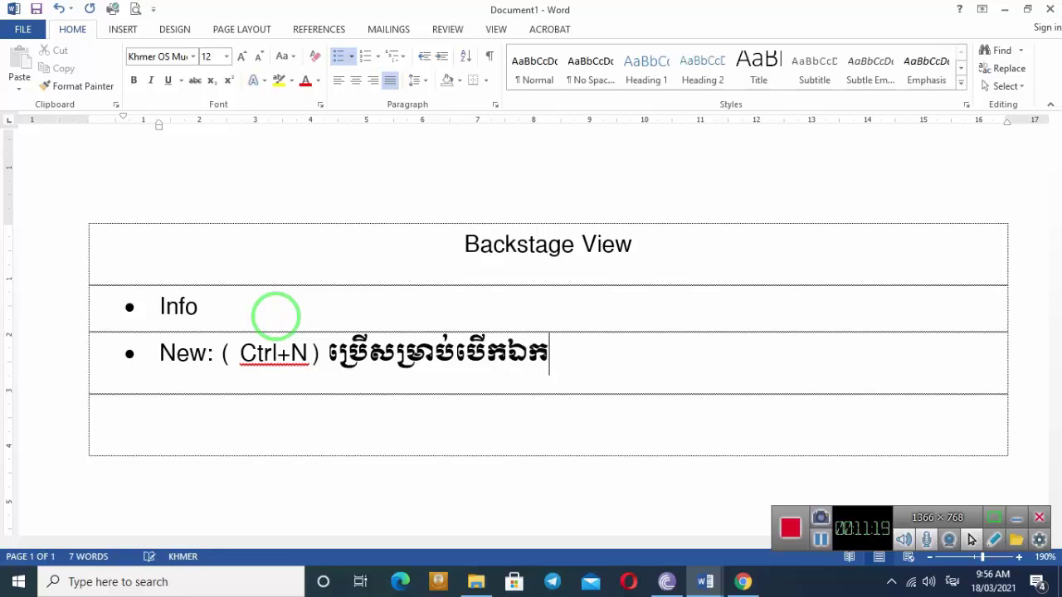
pyautogui.write('សារថ្មី')
pyautogui.press('Return')
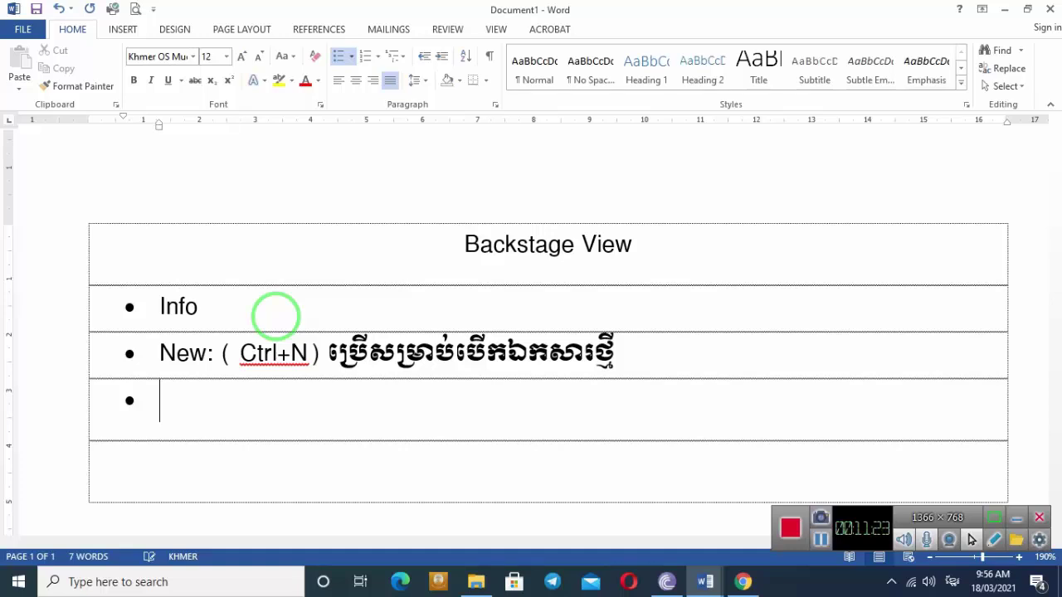
# Add the 'Open: (Ctrl+O)' bullet with its Khmer description about editing old documents.
pyautogui.hotkey('alt', 'shift')
pyautogui.write('Open:')
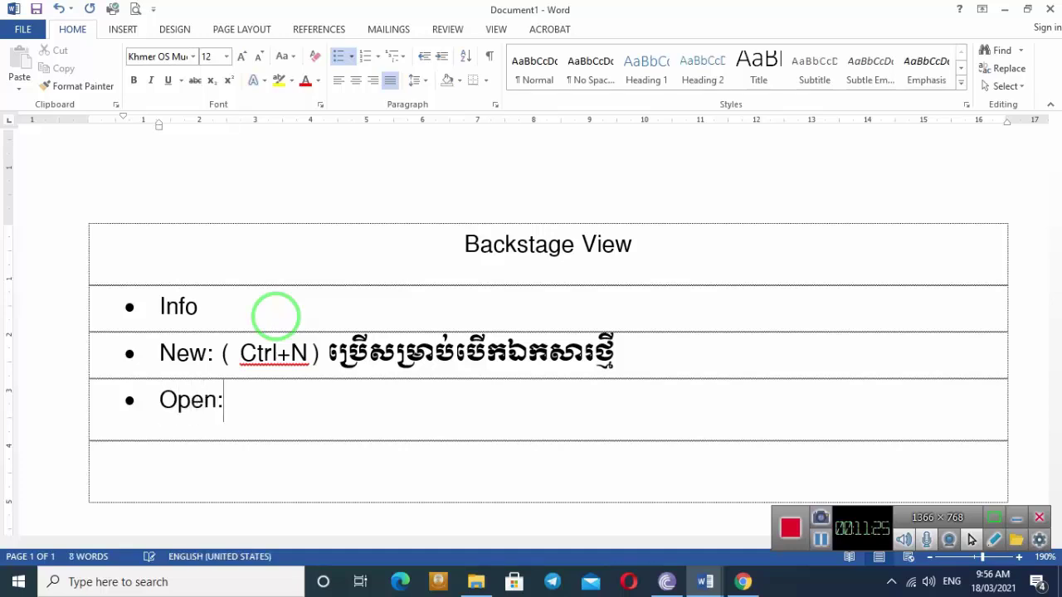
pyautogui.write('(')
pyautogui.hotkey('ctrl', 'z')
pyautogui.press('BackSpace')
pyautogui.write('(')
pyautogui.write('Ct')
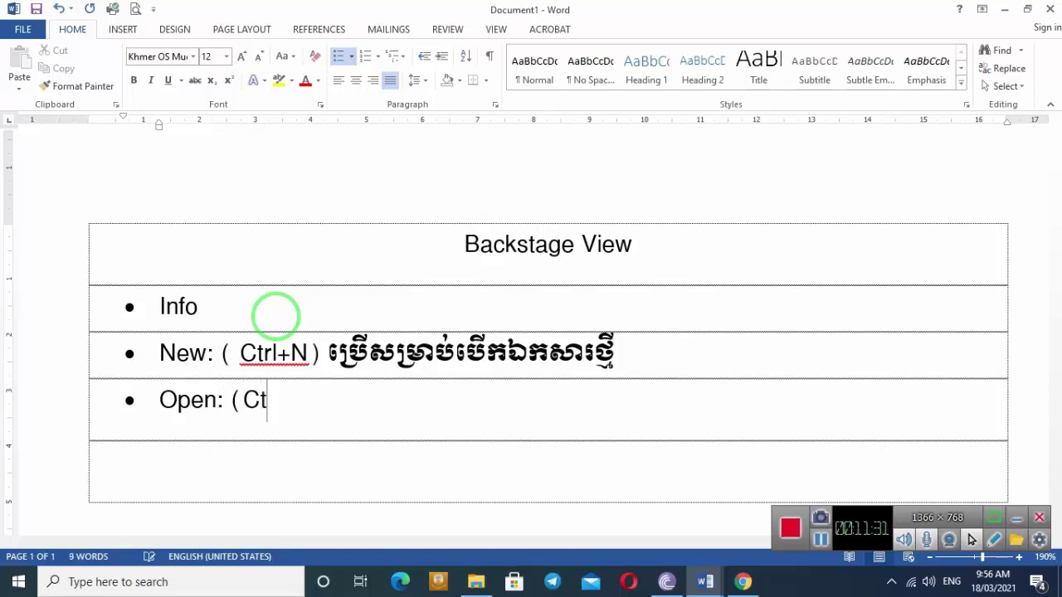
pyautogui.write('rl+')
pyautogui.write('O)')
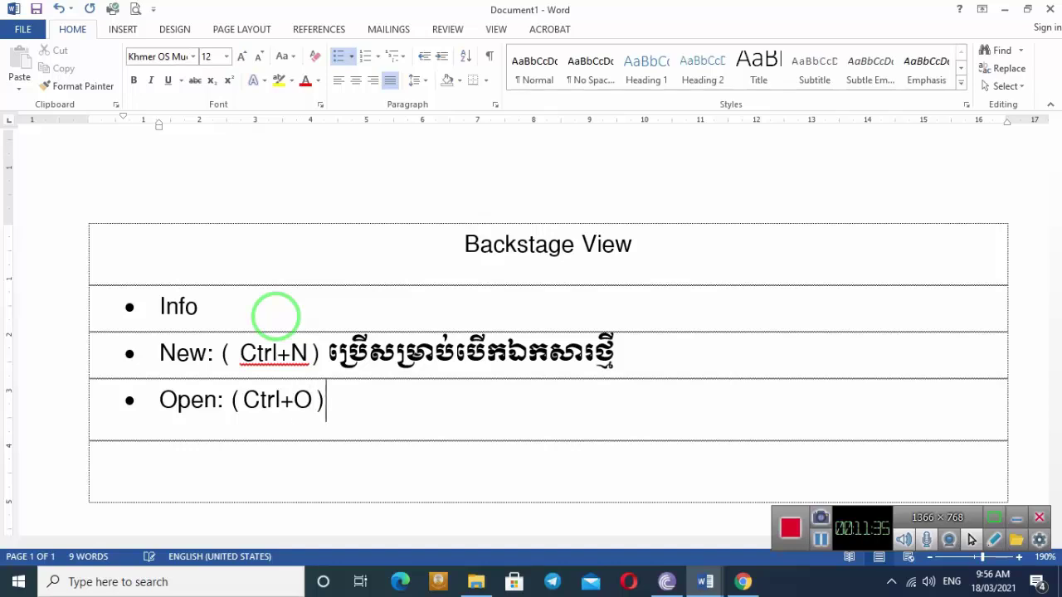
pyautogui.hotkey('alt', 'shift')
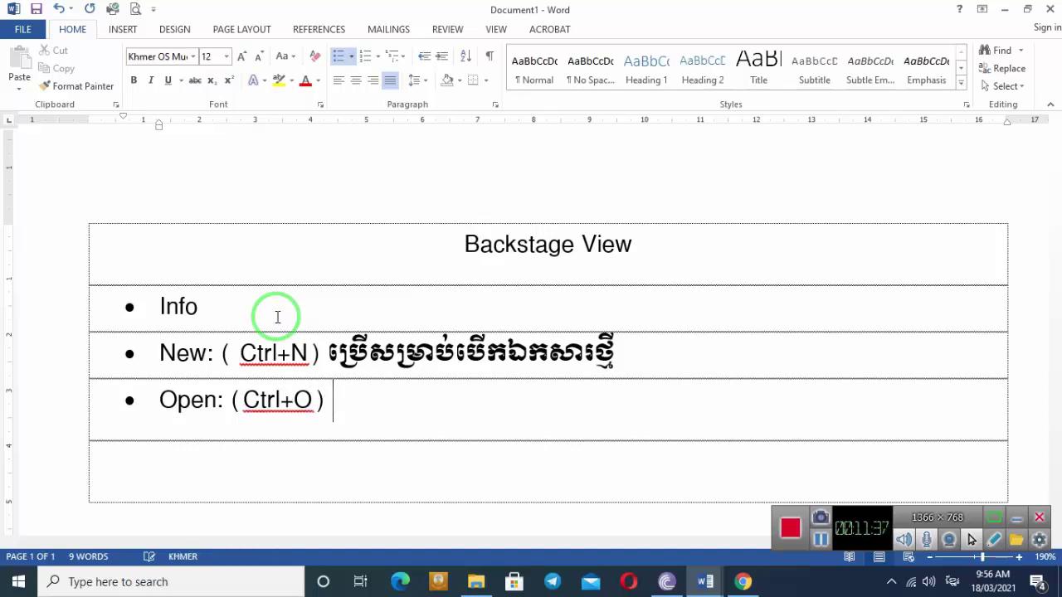
pyautogui.write('បើក')
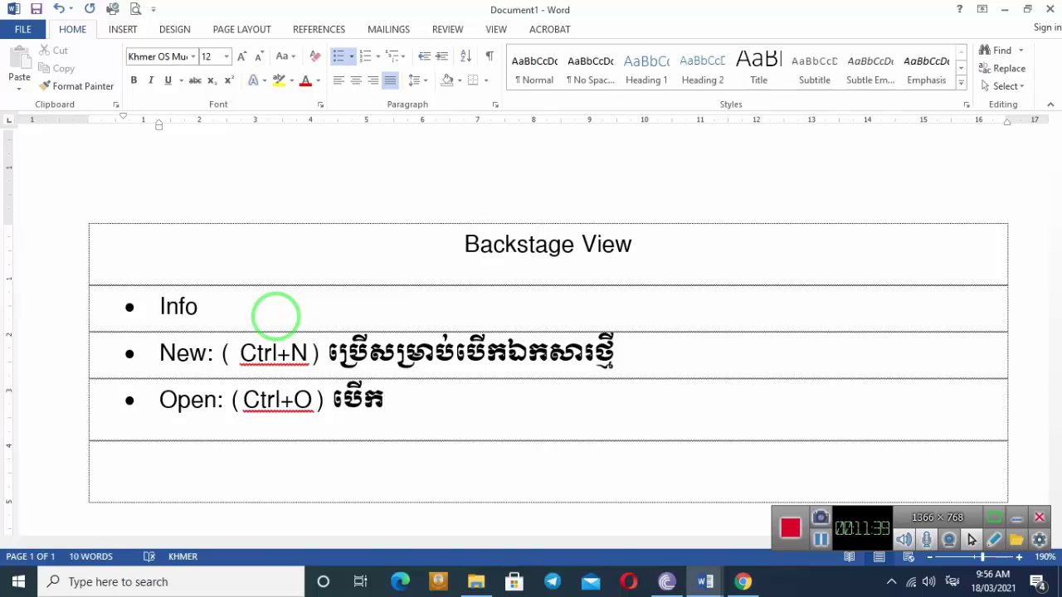
pyautogui.write('ឯកសារ')
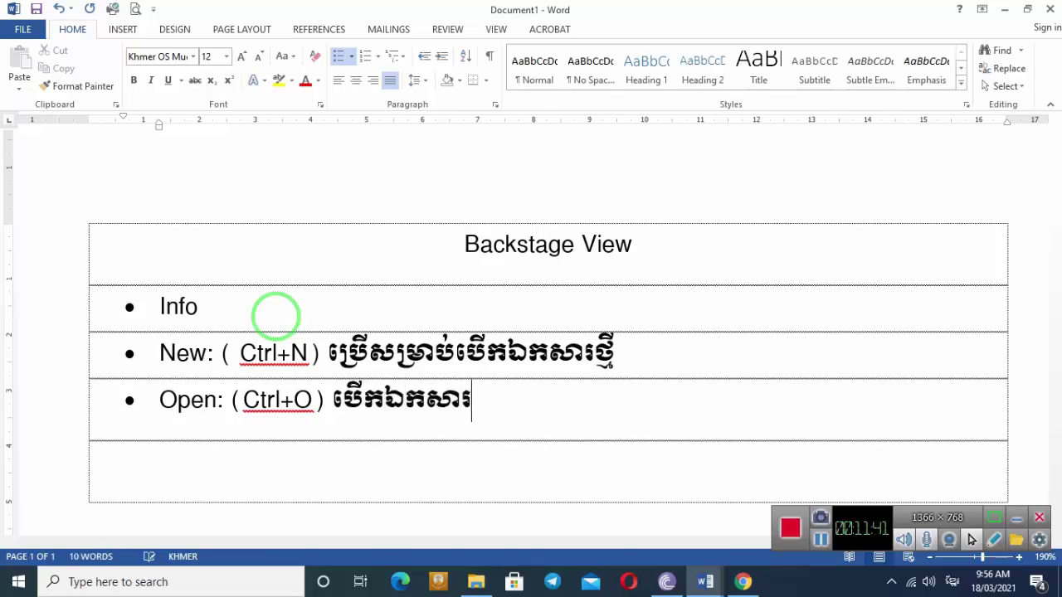
pyautogui.write('ចាស់មក')
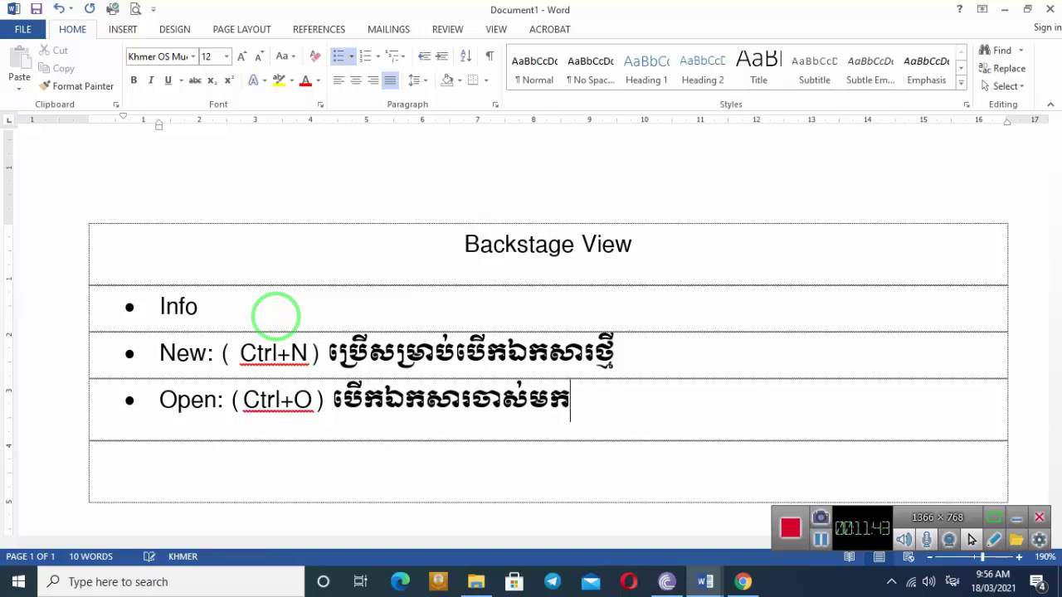
pyautogui.write('ធ្វើការកែ')
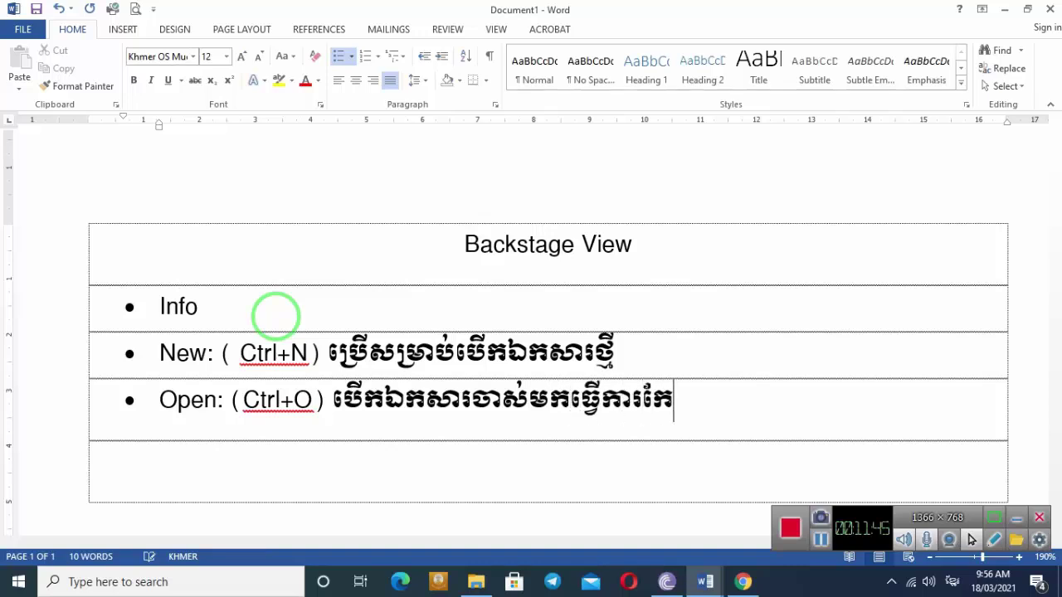
pyautogui.write('សម្រួ')
pyautogui.press('BackSpace')
pyautogui.write('ួល')
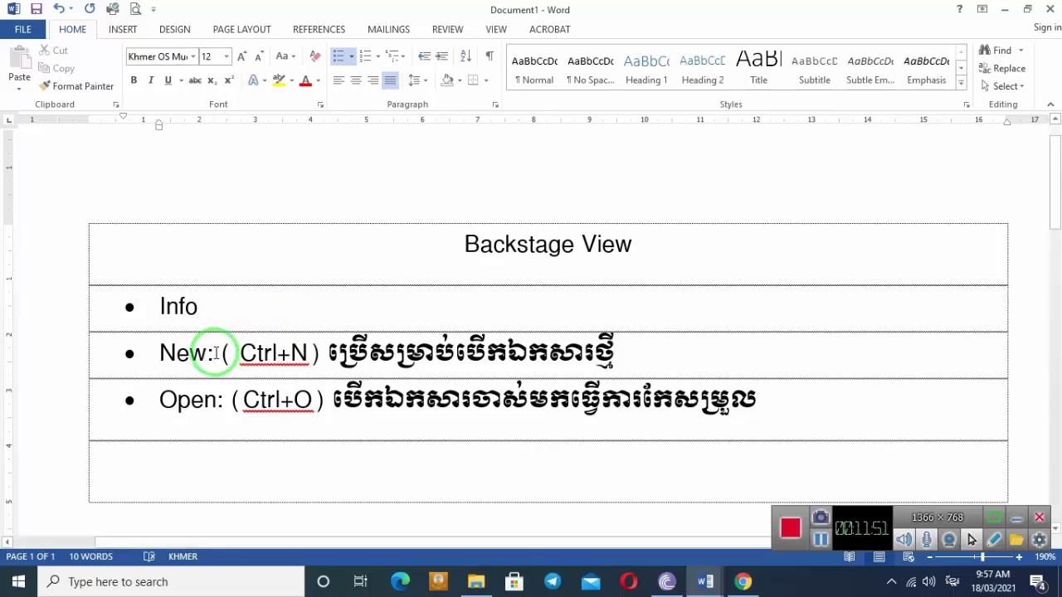
# Demonstrate Ctrl+N with a blank document, close it, then bring up the Open page with Ctrl+O.
pyautogui.moveTo(208, 353); pyautogui.dragTo(505, 365)
pyautogui.hotkey('alt', 'shift')
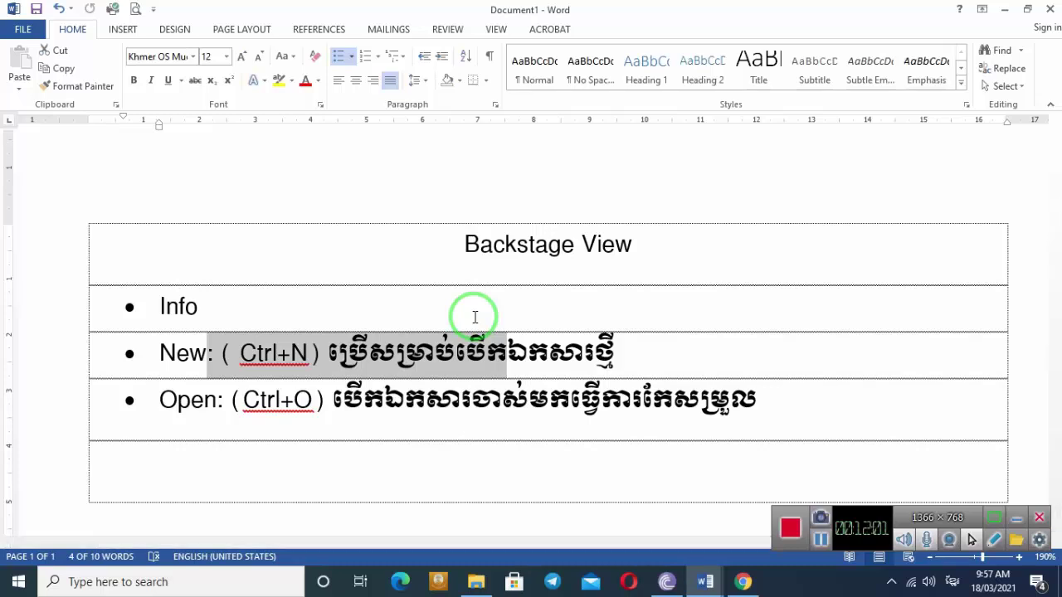
pyautogui.hotkey('ctrl', 'n')
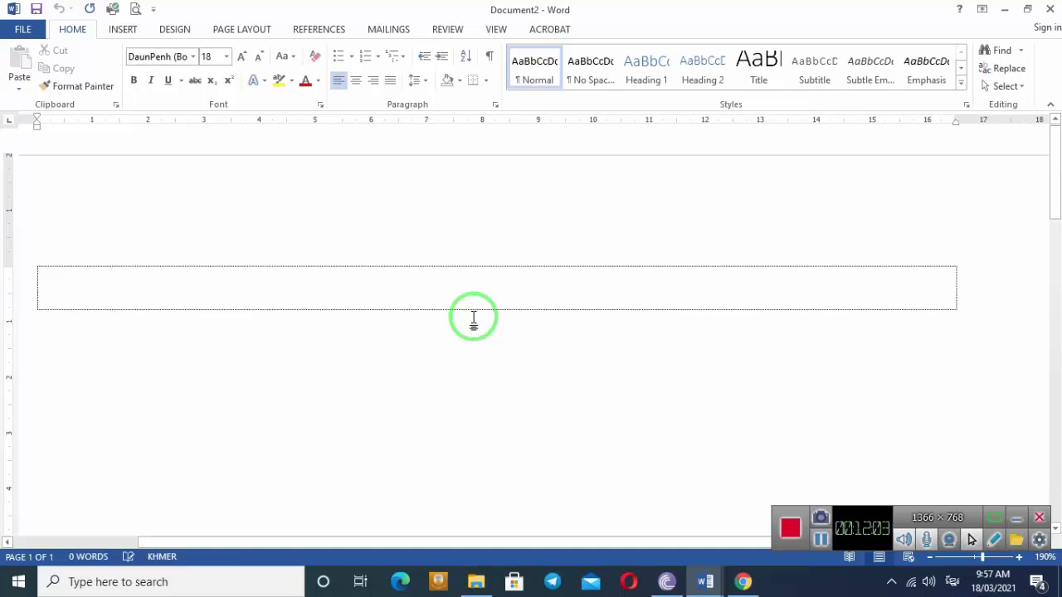
pyautogui.click(1049, 9)
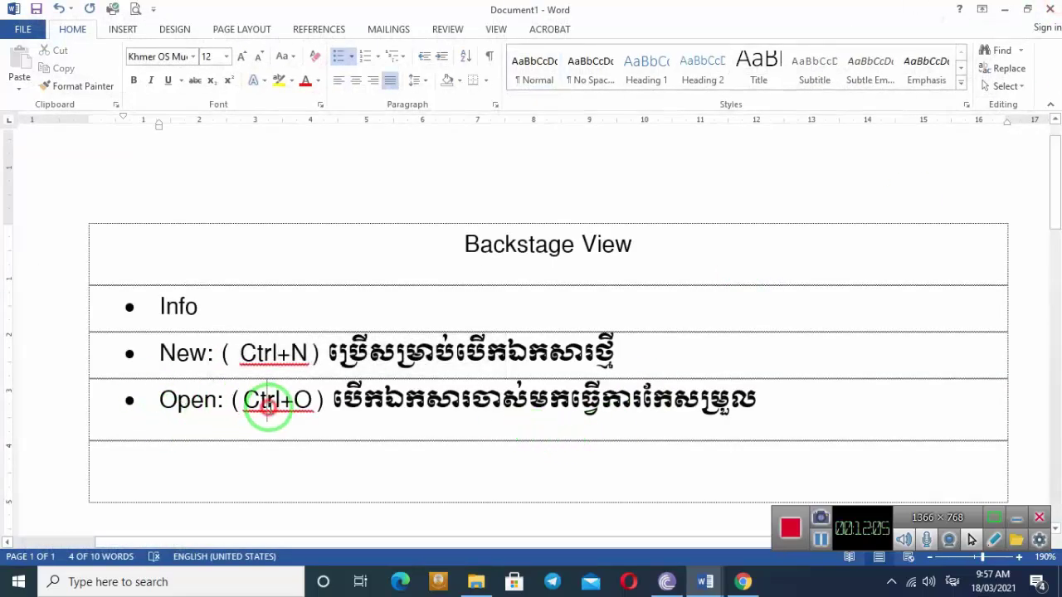
pyautogui.click(267, 405)
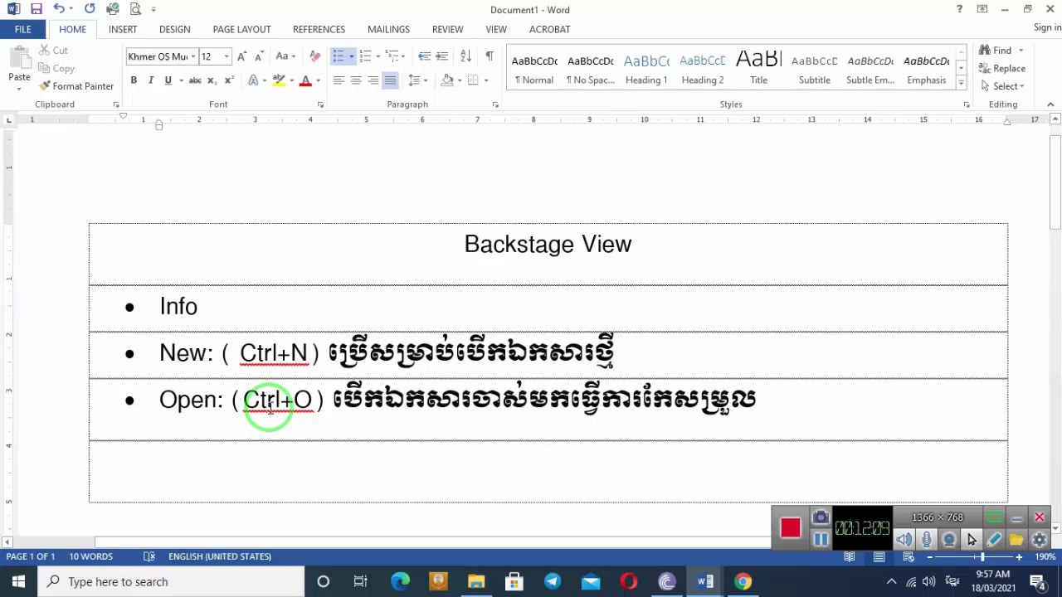
pyautogui.hotkey('ctrl', 'o')
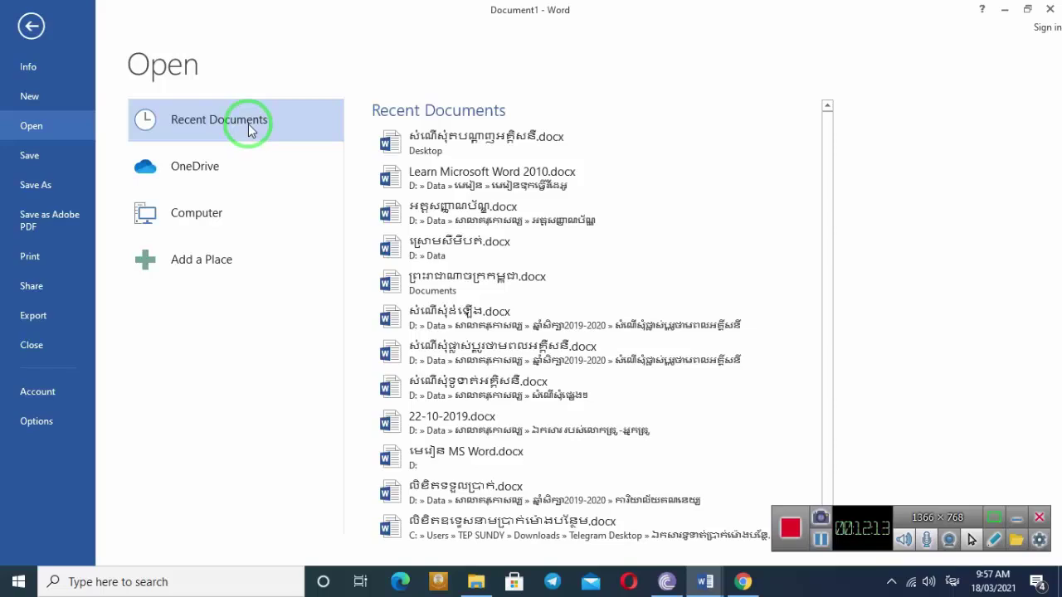
# Browse Computer to the DATA (D:) drive and open a .doc file.
pyautogui.click(207, 215)
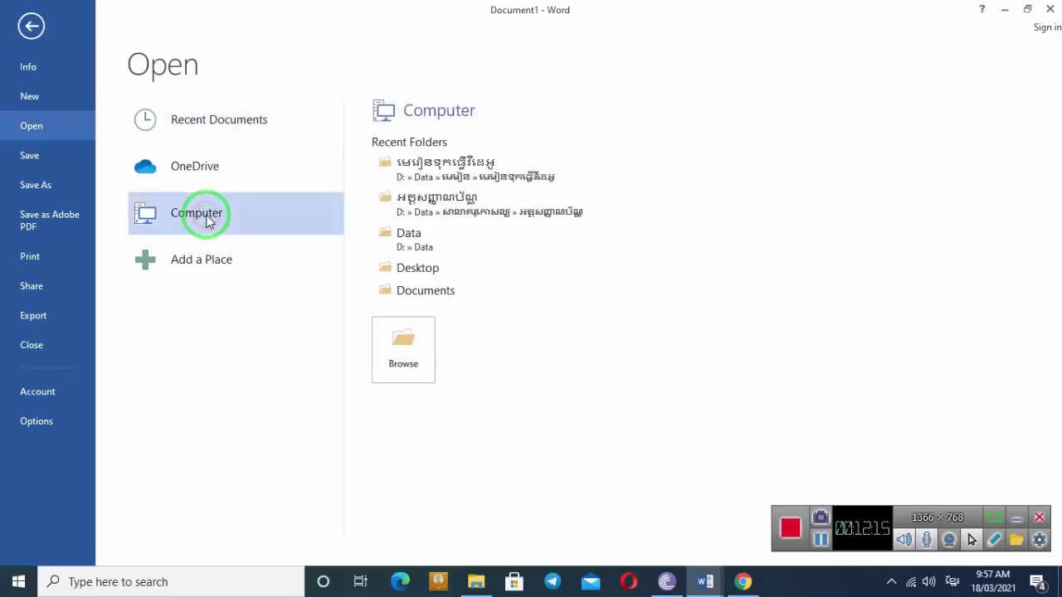
pyautogui.click(392, 366)
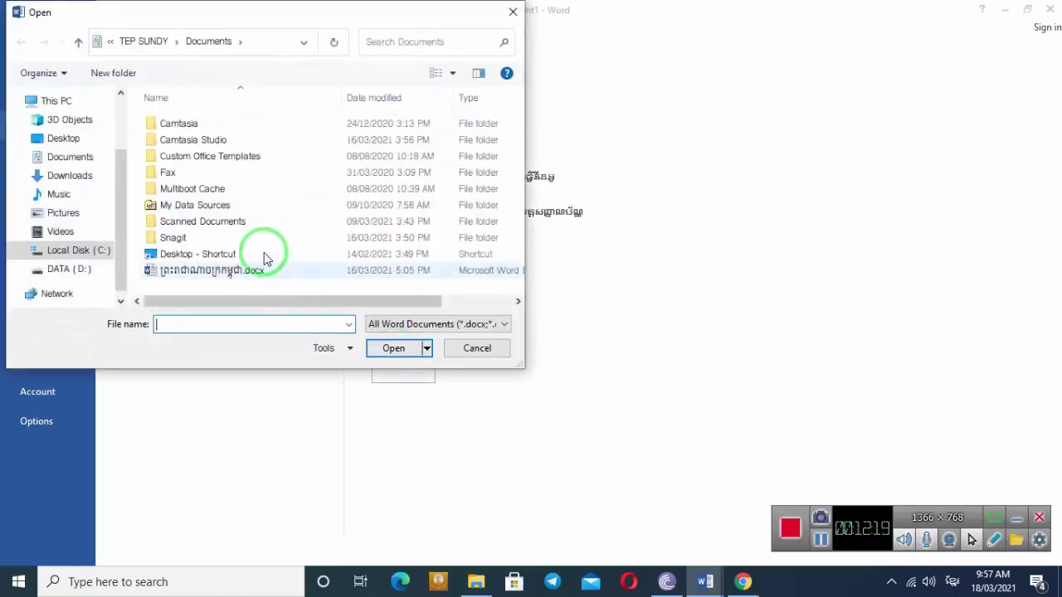
pyautogui.click(70, 269)
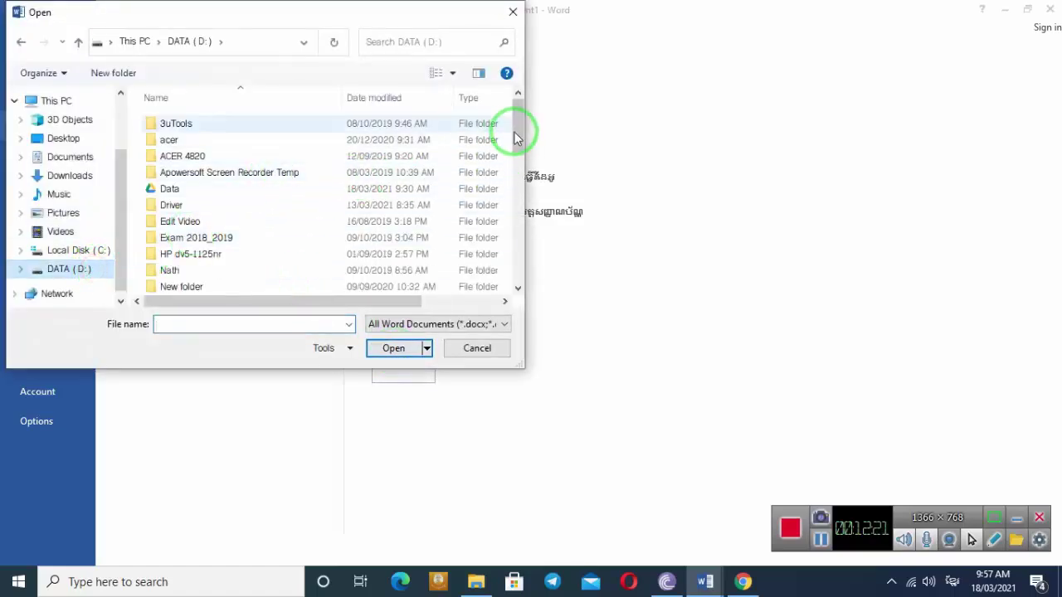
pyautogui.moveTo(514, 137); pyautogui.dragTo(515, 260)
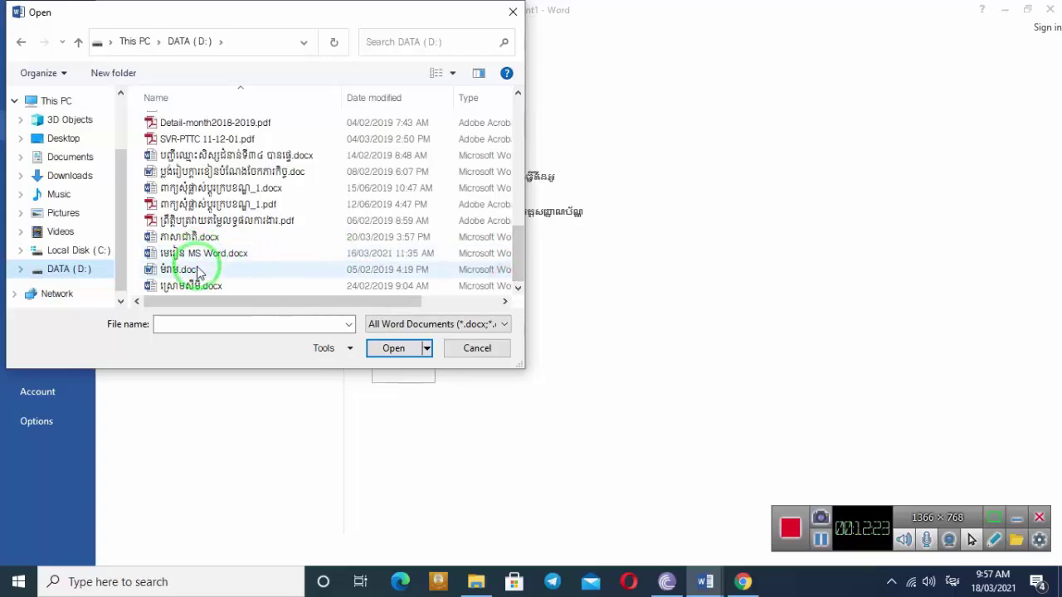
pyautogui.click(197, 269)
pyautogui.click(400, 349)
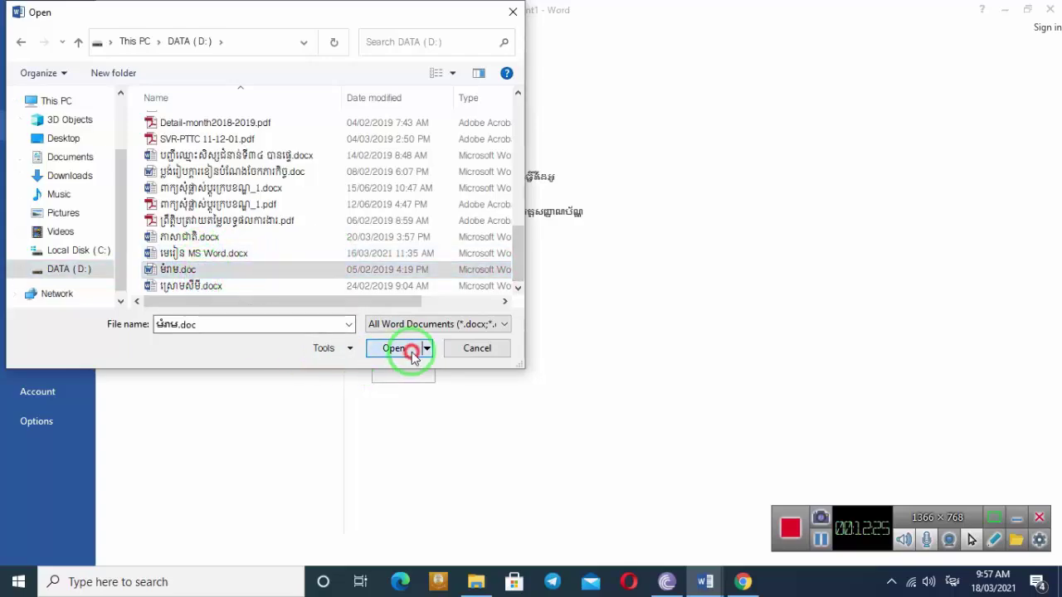
# Scroll through the opened .doc file and close it, returning to Document1.
pyautogui.scroll(-3, 443, 280)
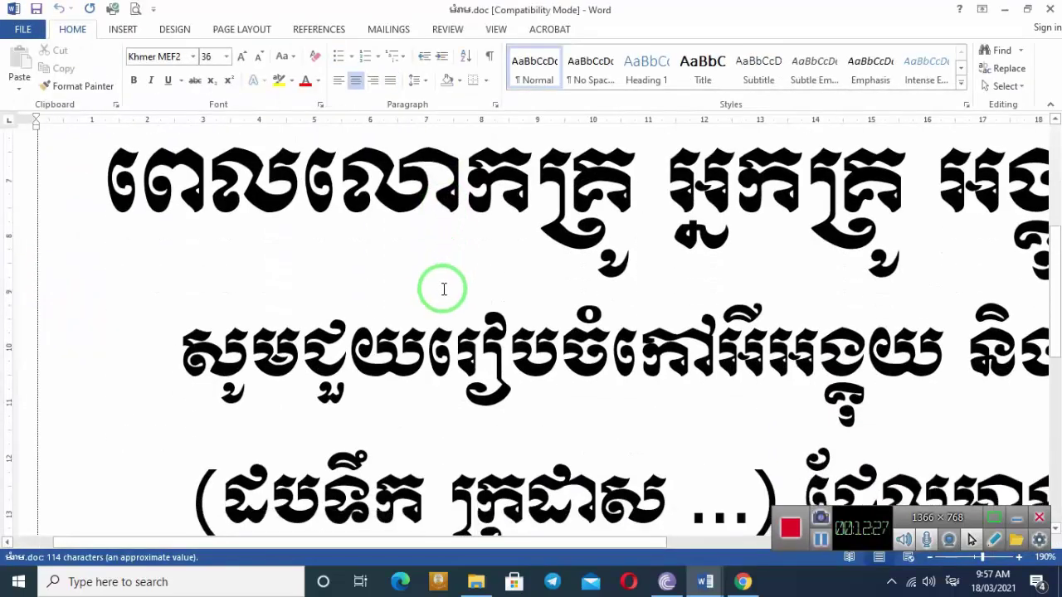
pyautogui.scroll(-5, 443, 287)
pyautogui.scroll(5, 434, 293)
pyautogui.scroll(1, 434, 293)
pyautogui.scroll(3, 497, 249)
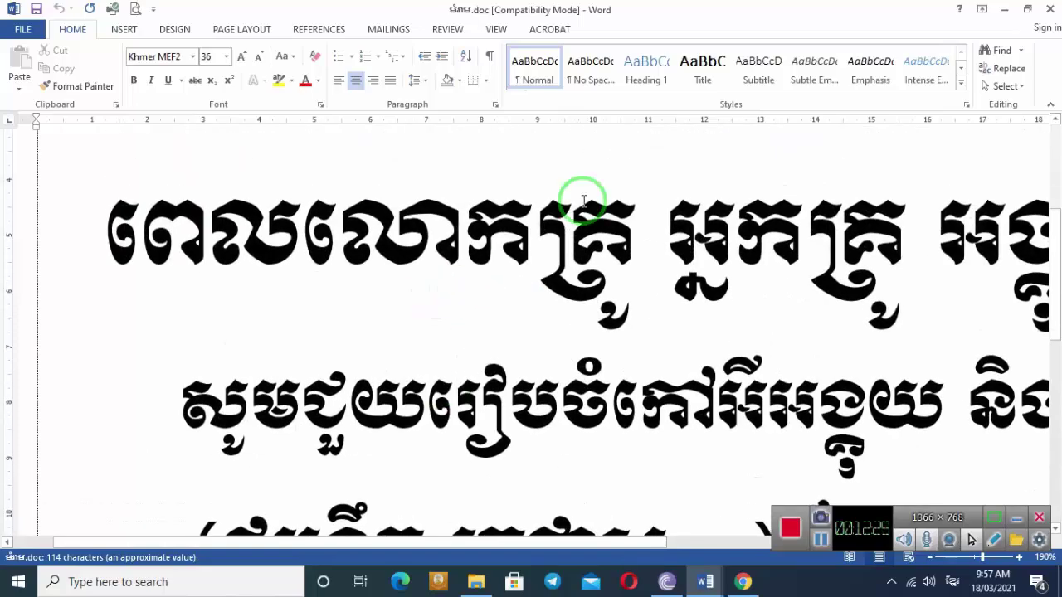
pyautogui.click(1049, 8)
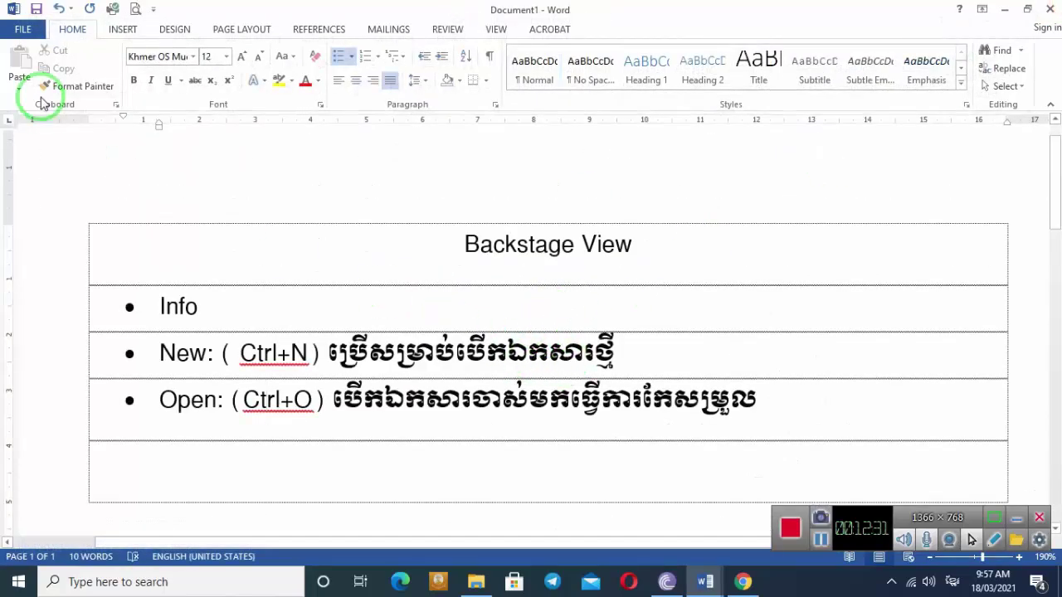
# Glance at the Info page, then start a new bullet below the Open row.
pyautogui.click(19, 37)
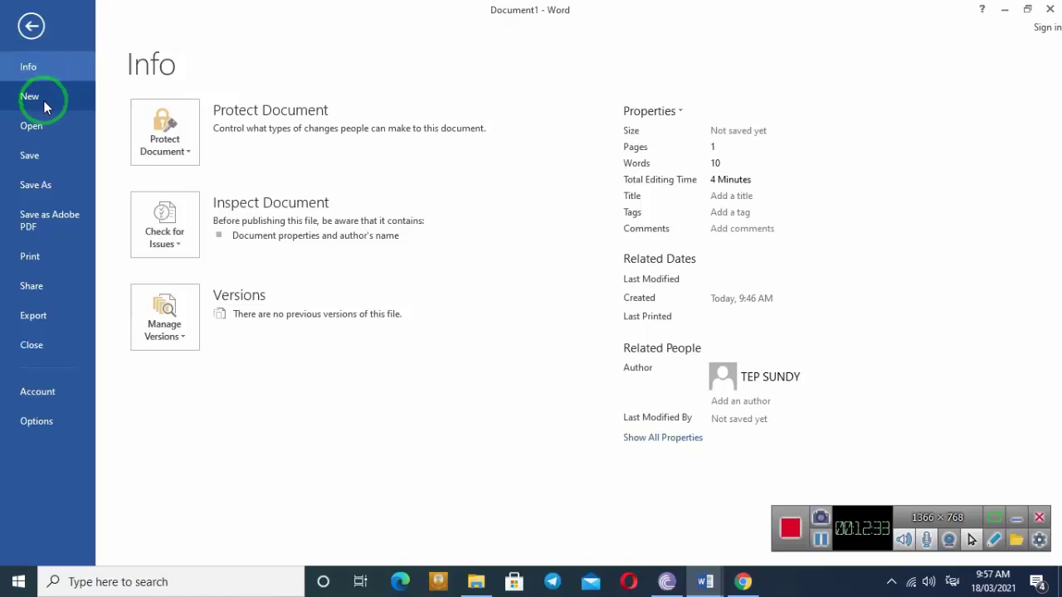
pyautogui.click(30, 26)
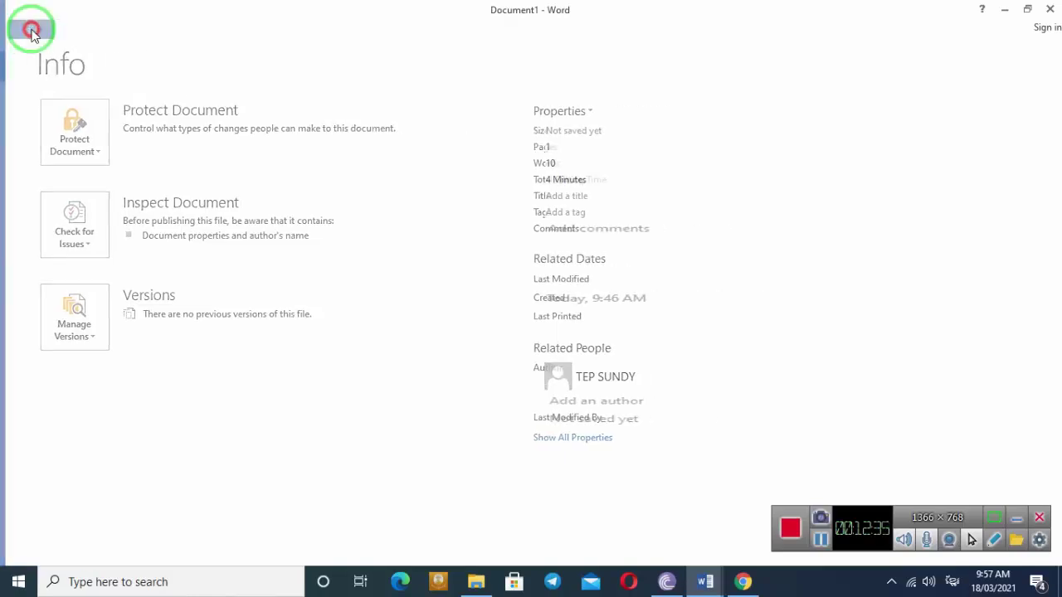
pyautogui.click(835, 406)
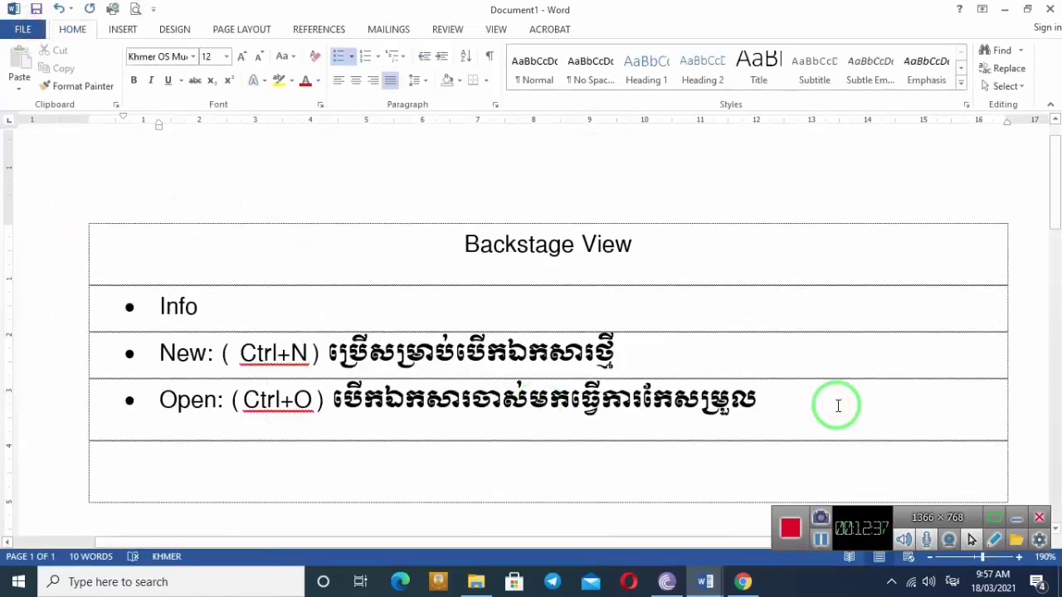
pyautogui.press('Return')
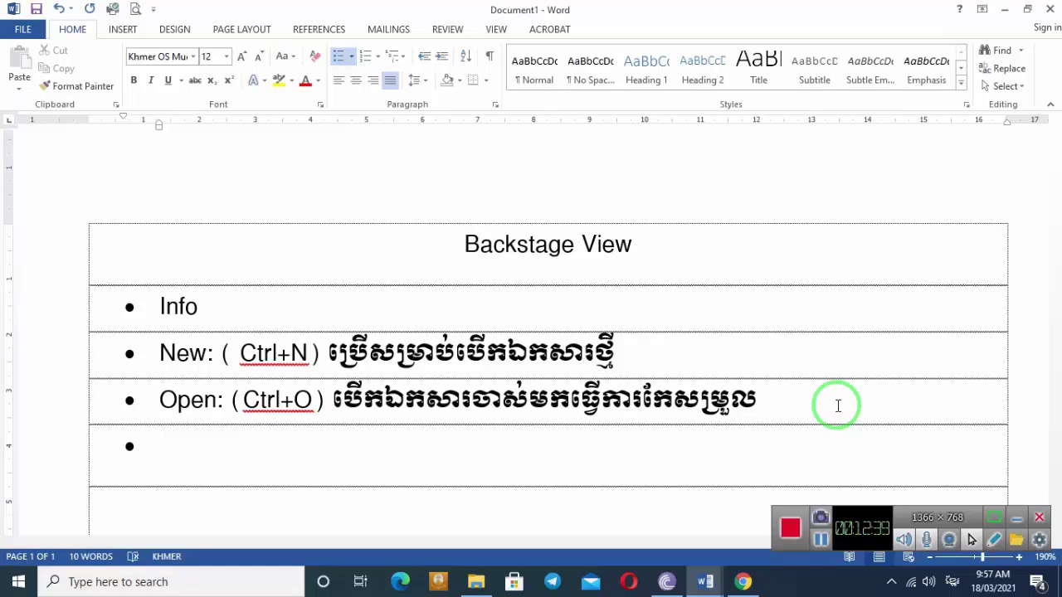
# Type 'Save & Save as:' followed by its Khmer description about saving documents.
pyautogui.hotkey('alt', 'shift')
pyautogui.write('S')
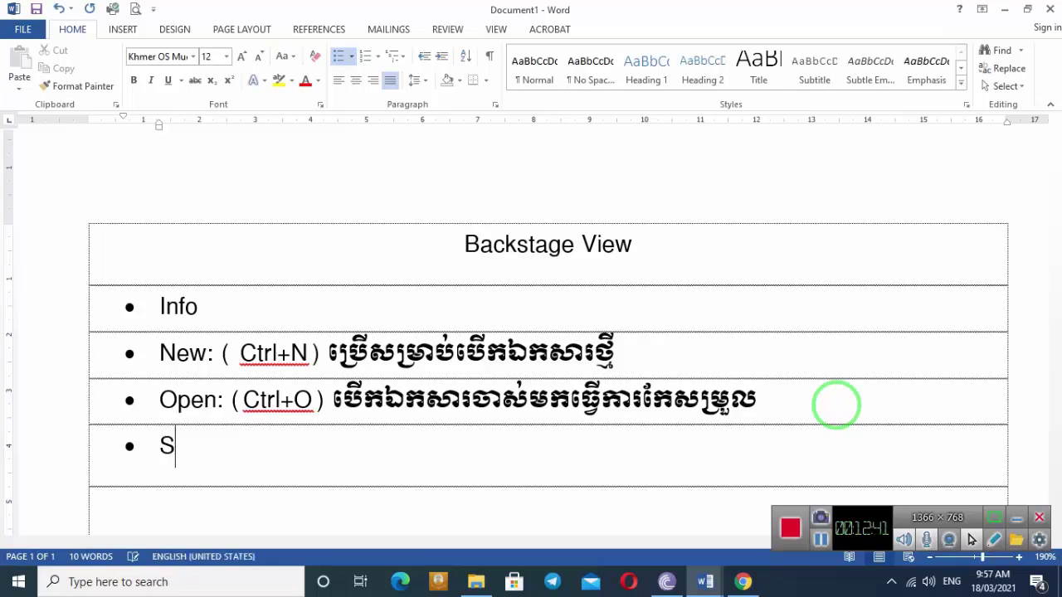
pyautogui.write('ave')
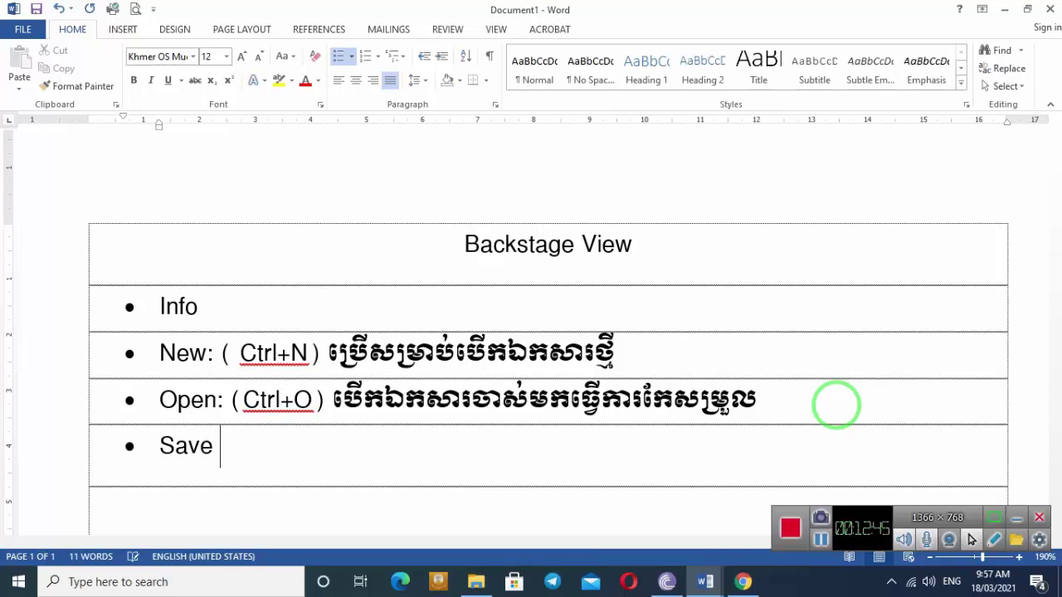
pyautogui.write(' & ')
pyautogui.write('Sav')
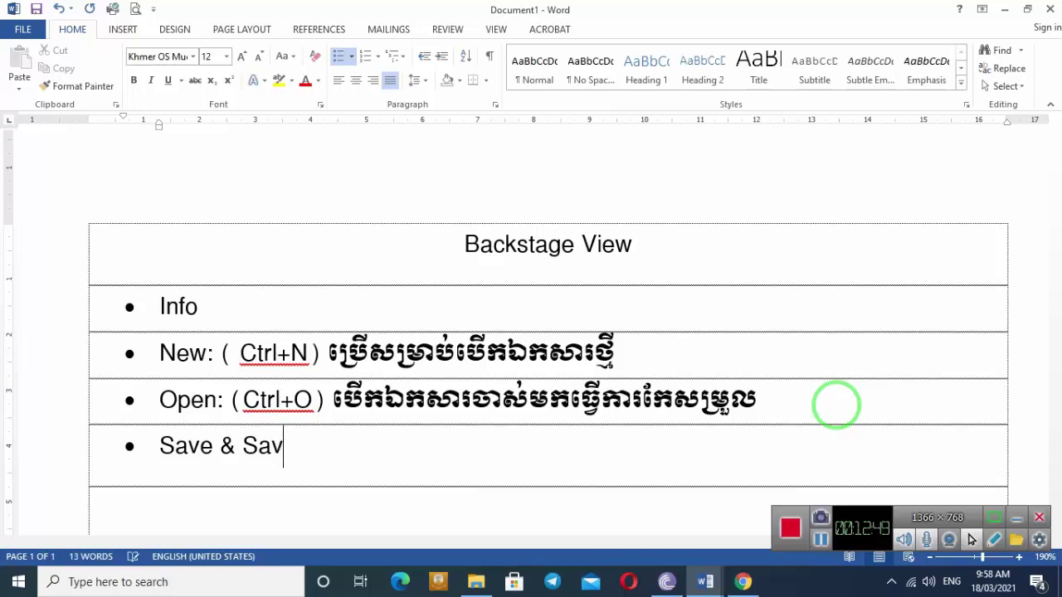
pyautogui.write('e as')
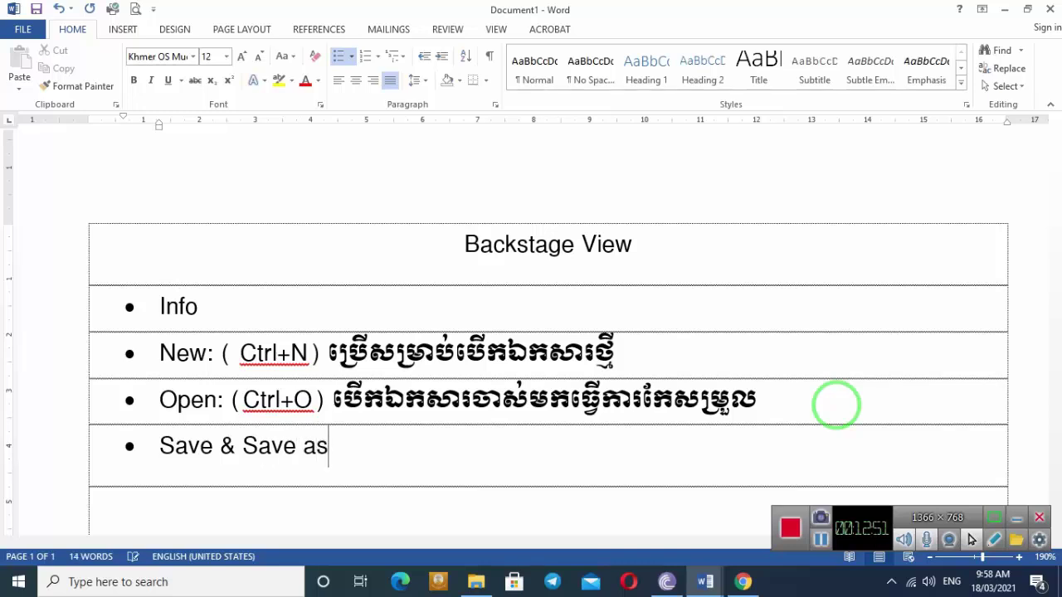
pyautogui.write(':')
pyautogui.hotkey('alt', 'shift')
pyautogui.write(' ប្រើ')
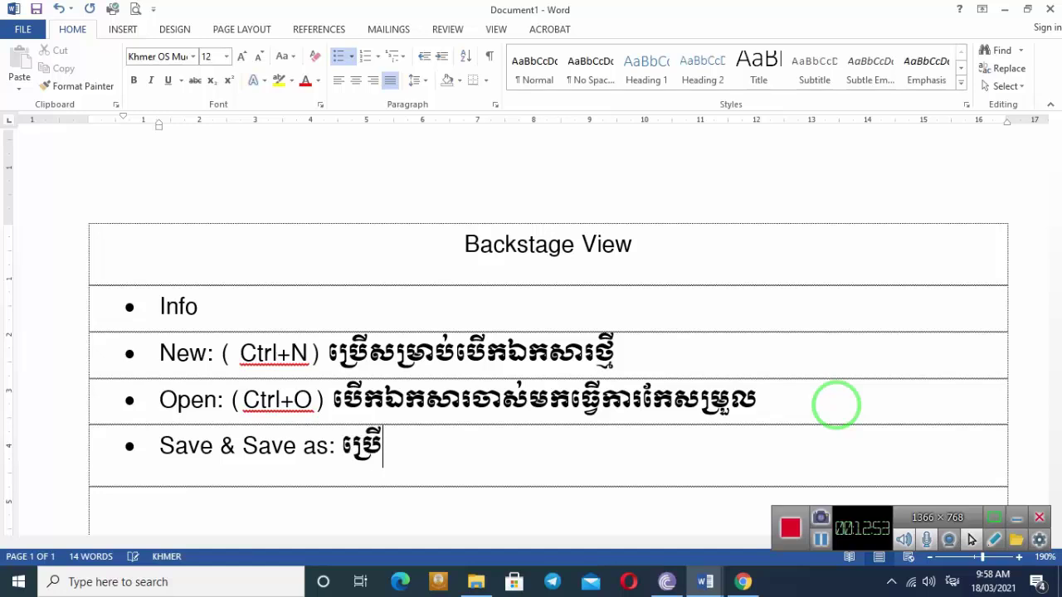
pyautogui.write('សម្រាប់')
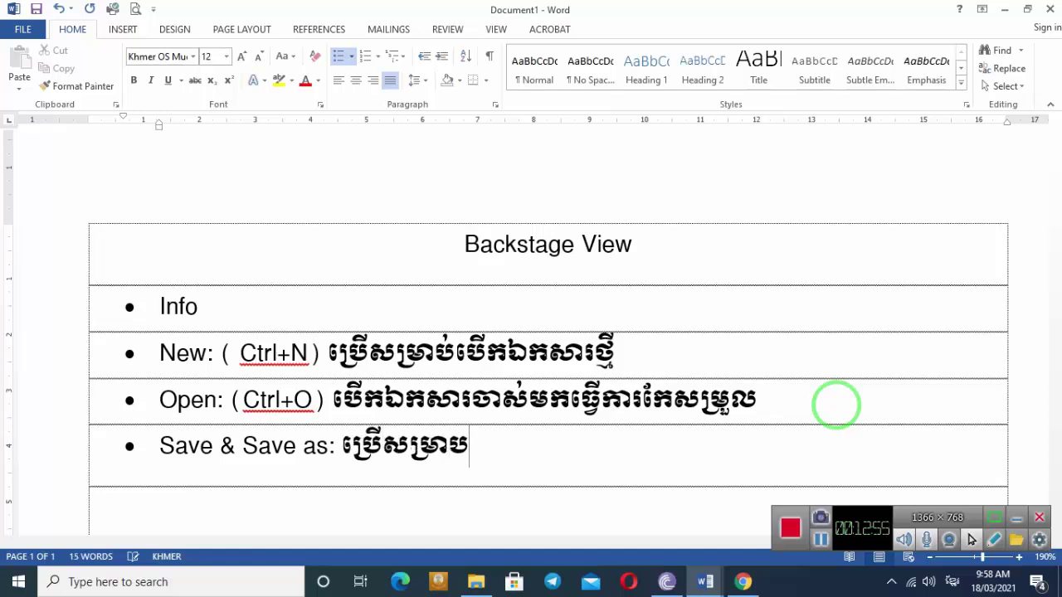
pyautogui.write('រក្')
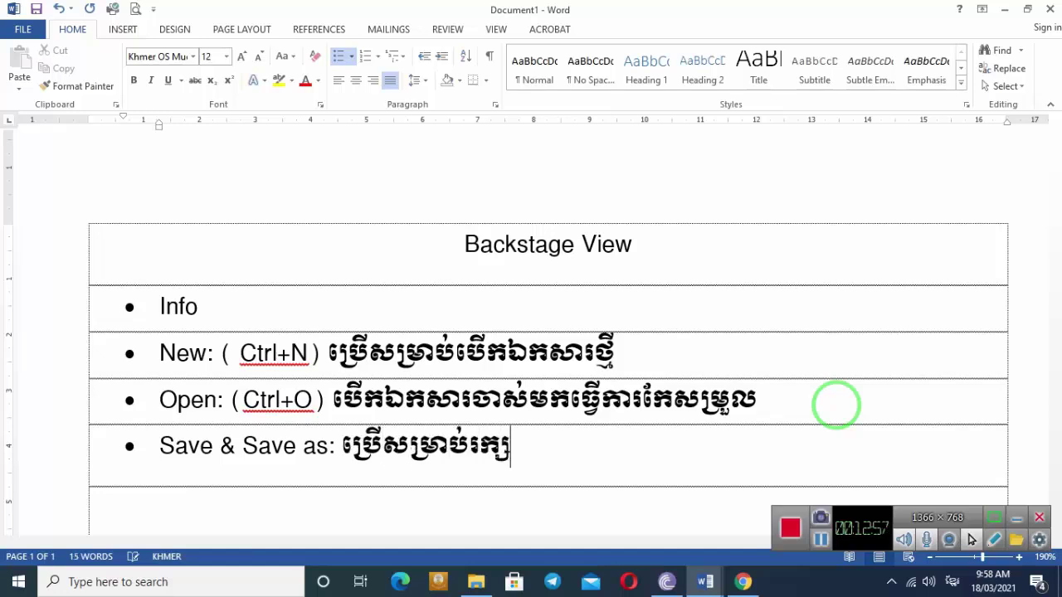
pyautogui.write('សាទុក')
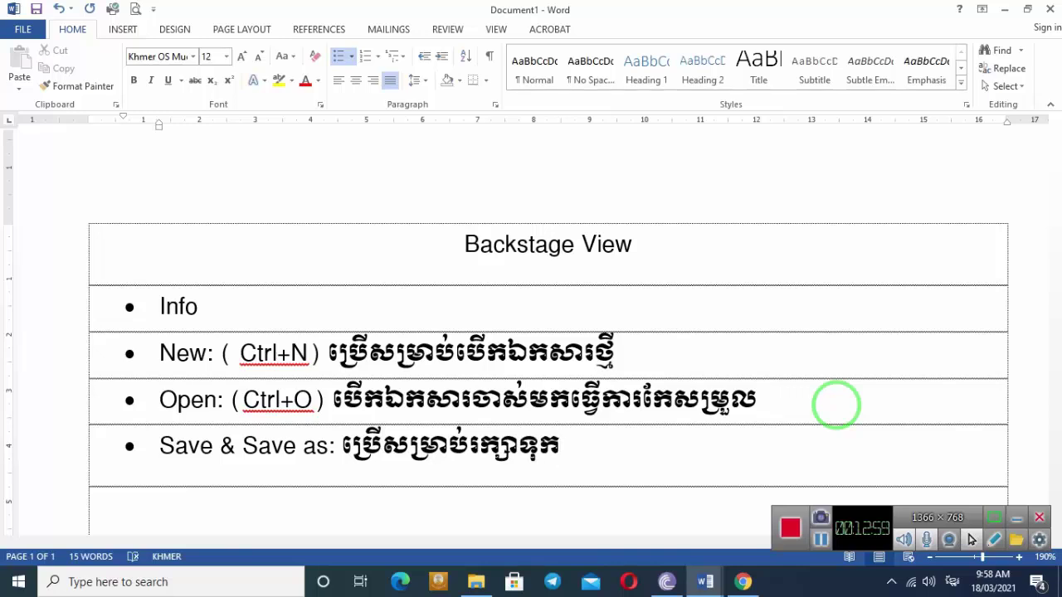
pyautogui.write('ឯកសារ')
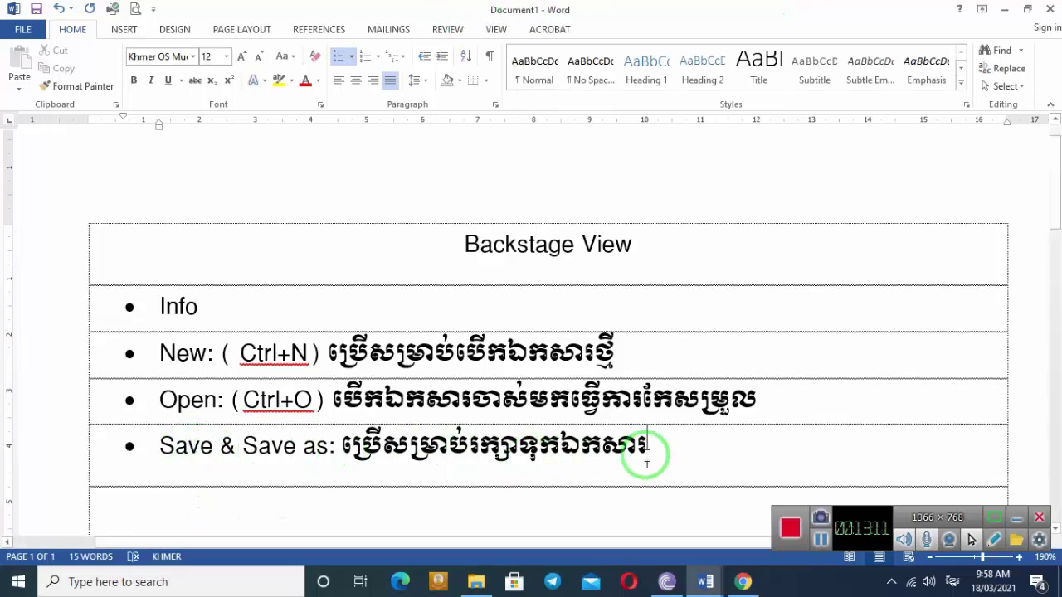
pyautogui.click(413, 451)
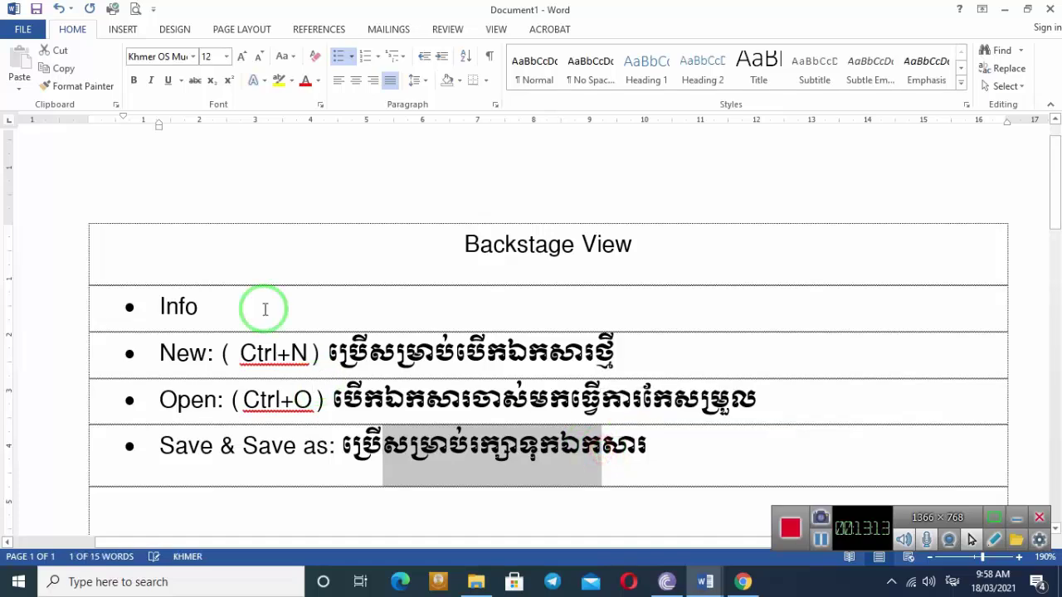
# Show the File Save As page with Computer's recent folders (D:, Desktop, Data, Documents).
pyautogui.click(23, 29)
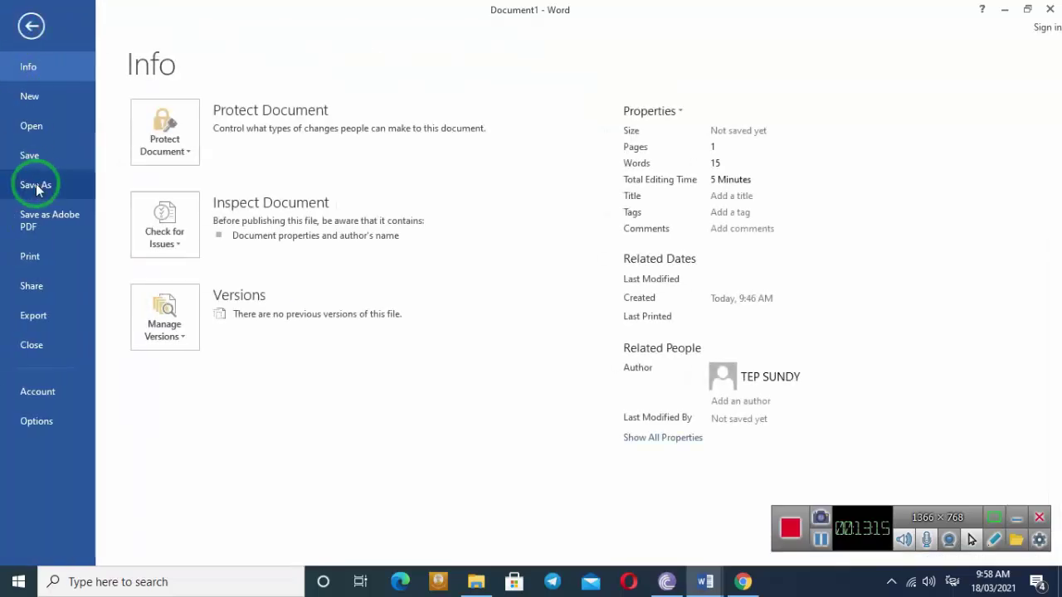
pyautogui.click(32, 161)
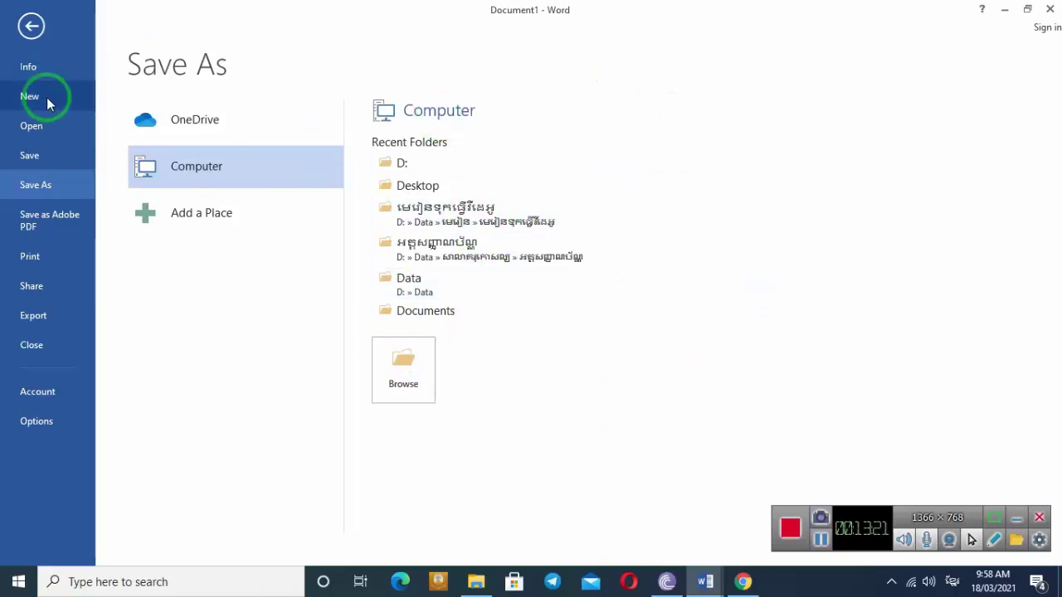
pyautogui.click(32, 160)
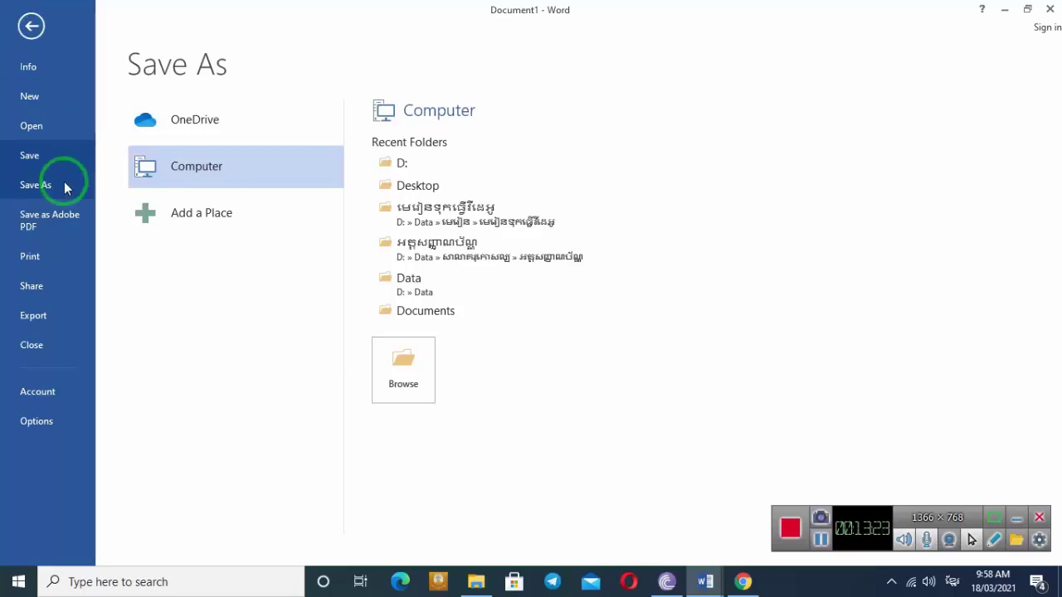
pyautogui.click(30, 26)
pyautogui.click(14, 9)
pyautogui.click(37, 9)
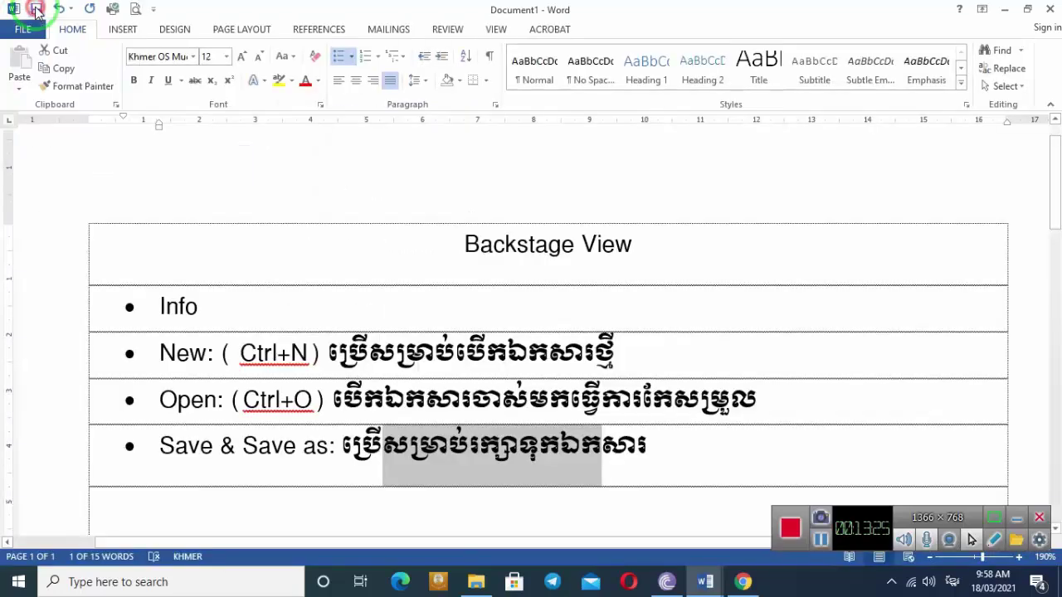
pyautogui.click(34, 160)
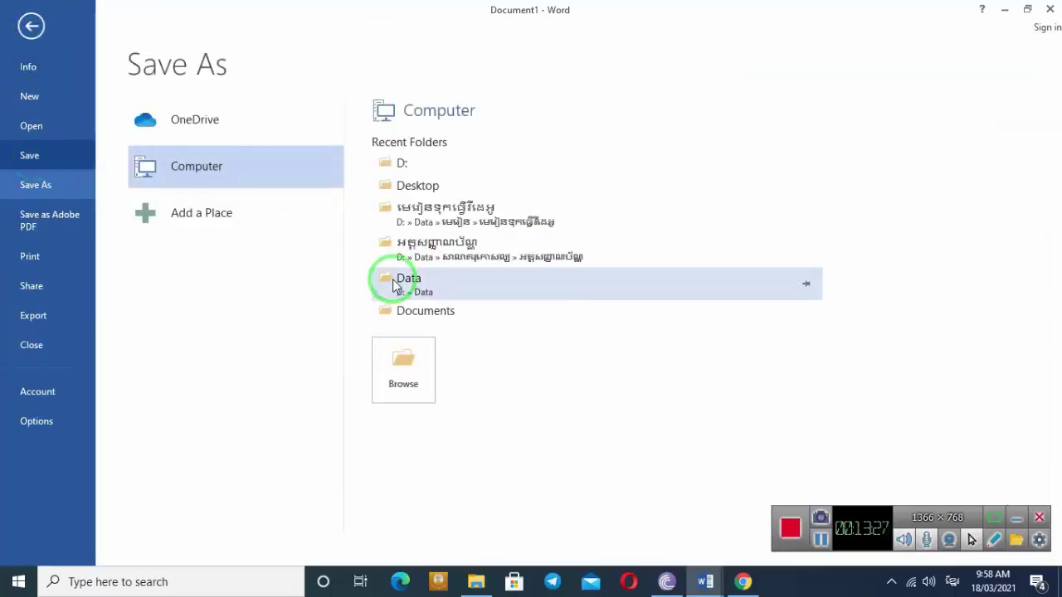
pyautogui.click(35, 185)
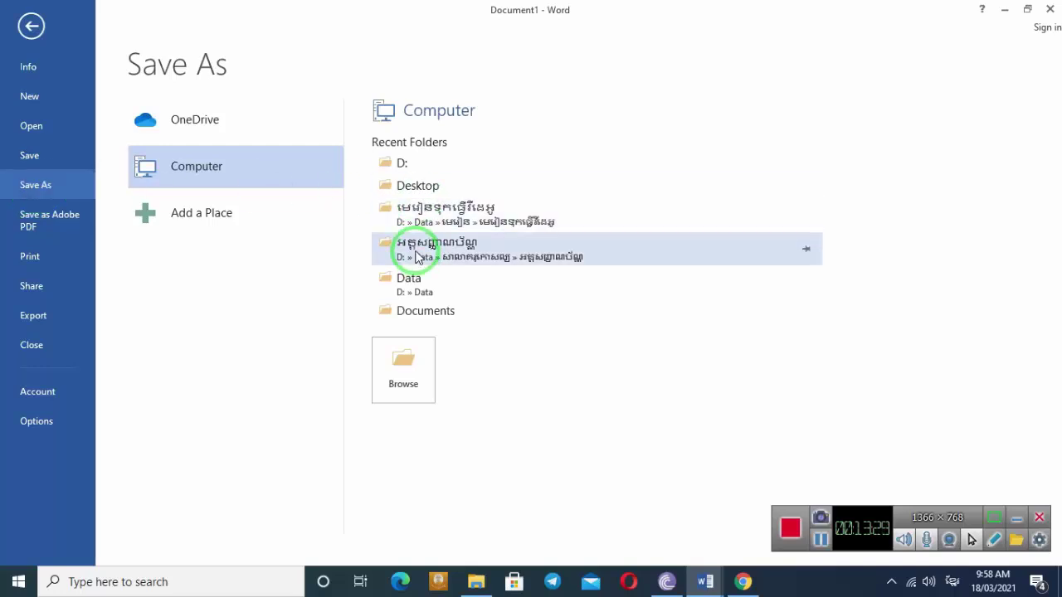
pyautogui.click(15, 33)
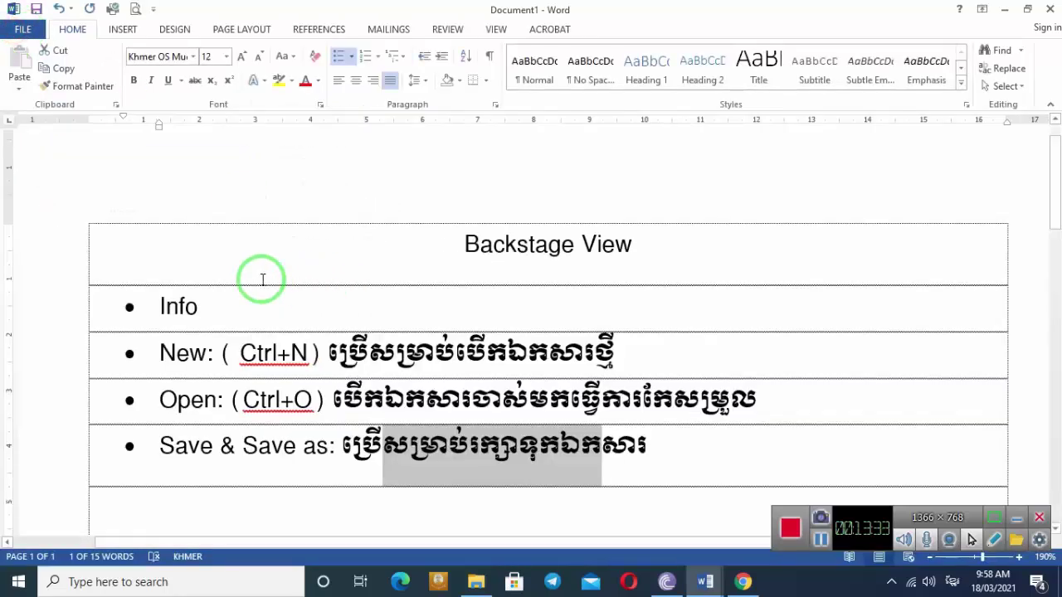
pyautogui.click(37, 31)
pyautogui.click(53, 156)
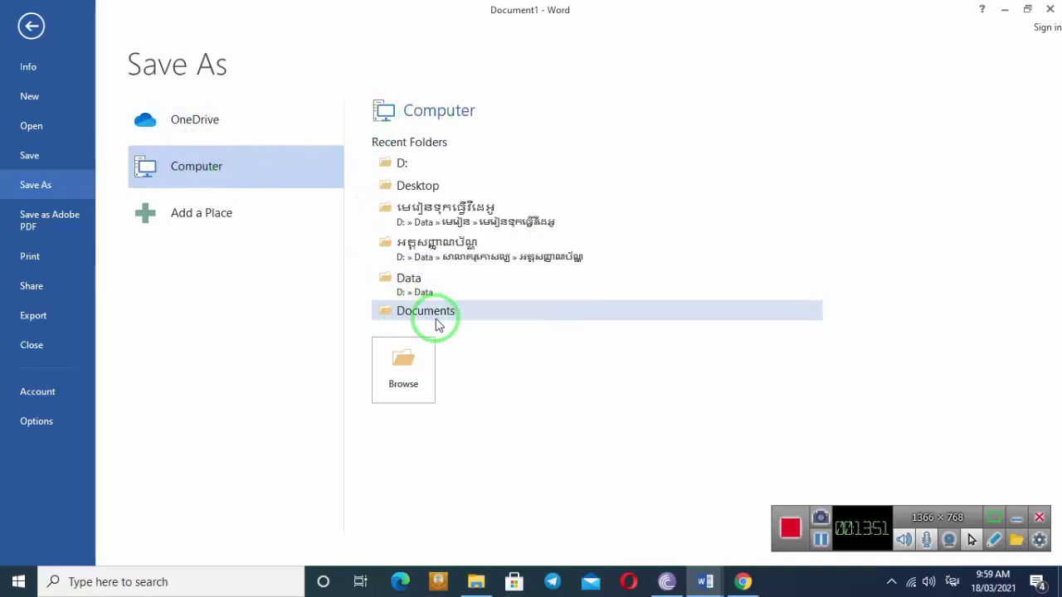
# Create a new folder named 'មេរៀន MS Word' on DATA (D:) in the Save As dialog.
pyautogui.click(421, 381)
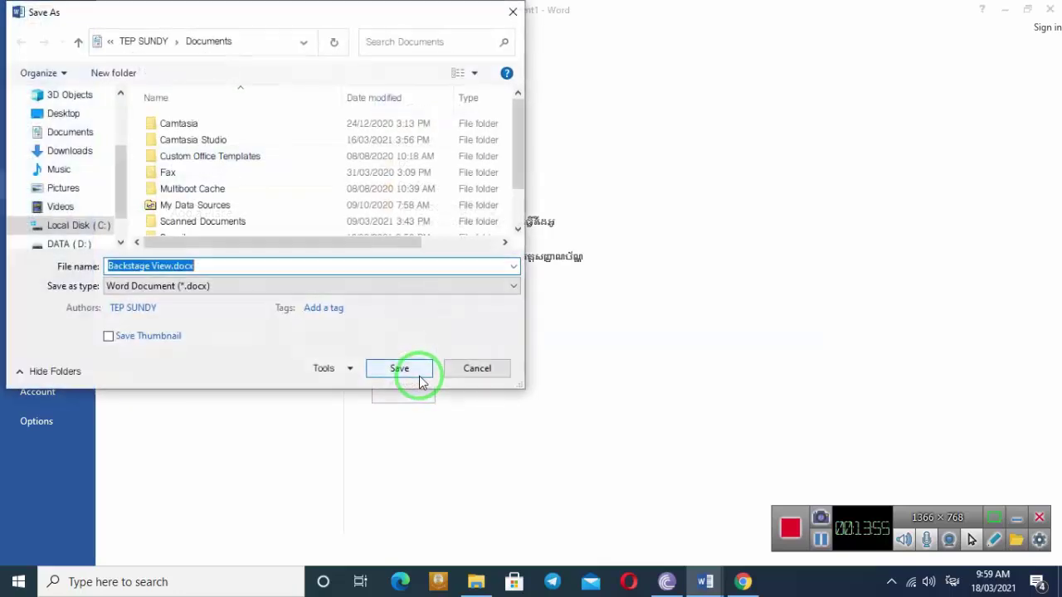
pyautogui.moveTo(118, 184)
pyautogui.mouseDown()
pyautogui.moveTo(129, 127)
pyautogui.moveTo(120, 200)
pyautogui.mouseUp()
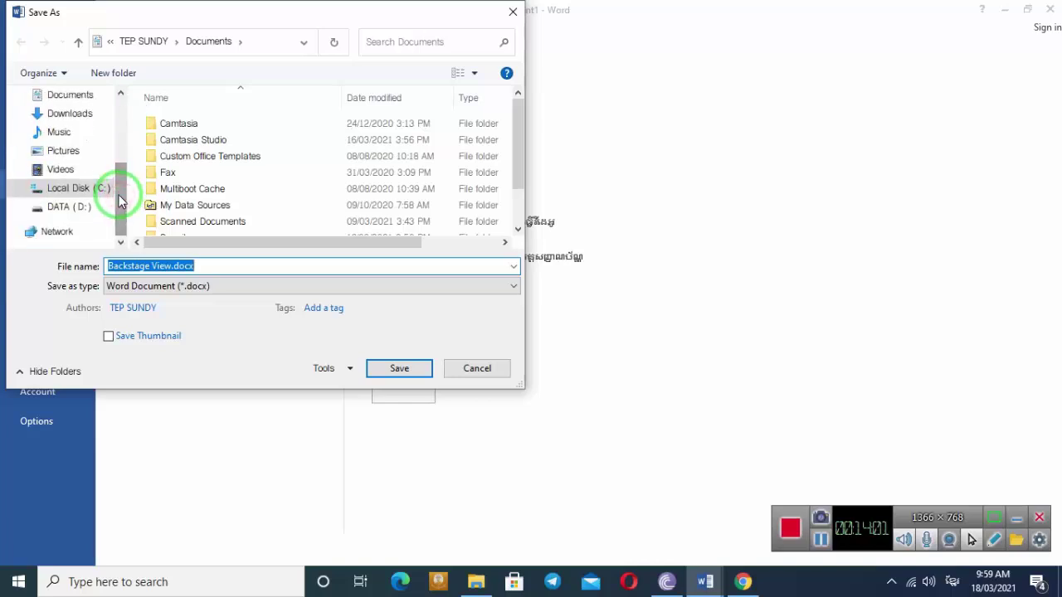
pyautogui.click(57, 206)
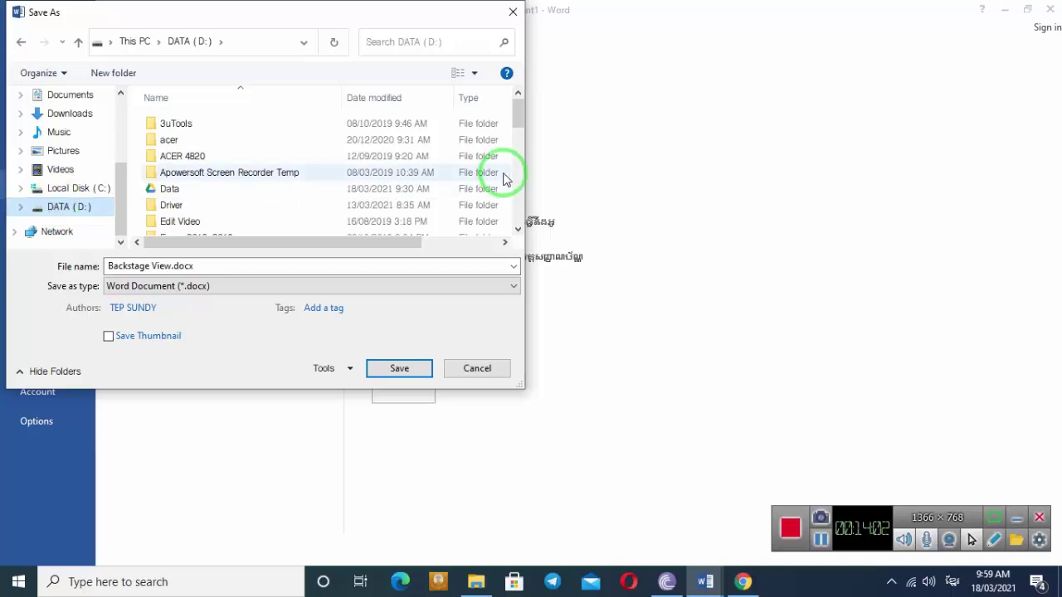
pyautogui.moveTo(518, 112)
pyautogui.mouseDown()
pyautogui.moveTo(515, 190)
pyautogui.moveTo(521, 98)
pyautogui.mouseUp()
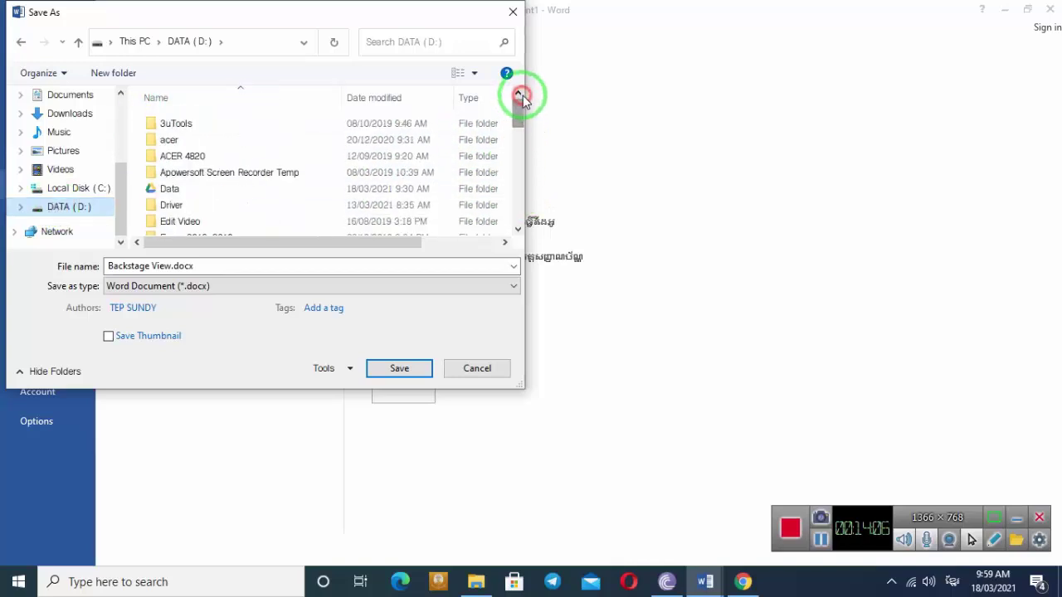
pyautogui.click(115, 73)
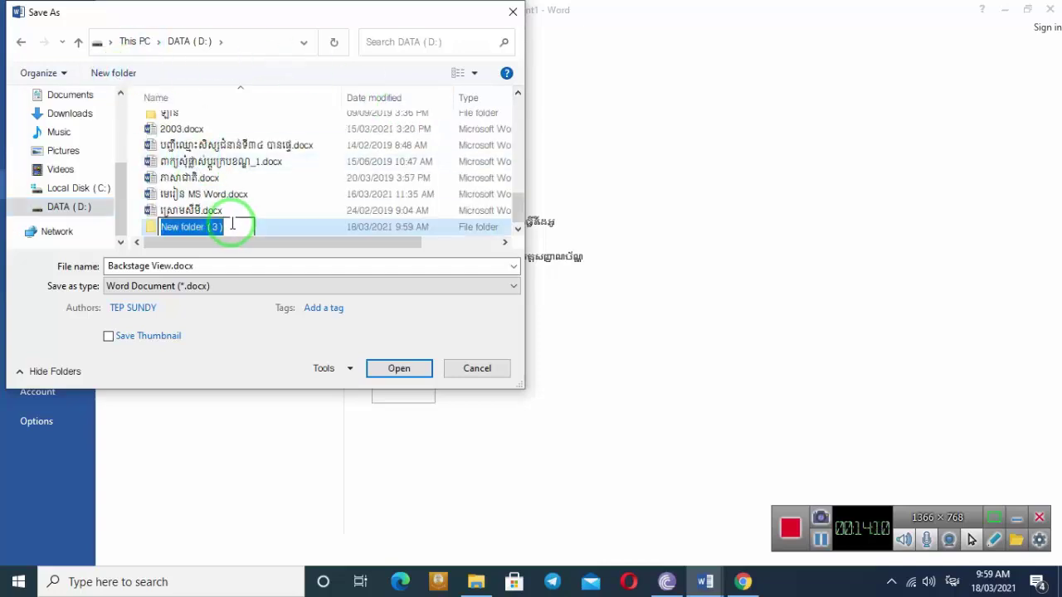
pyautogui.write('មេរៀន  MS Word')
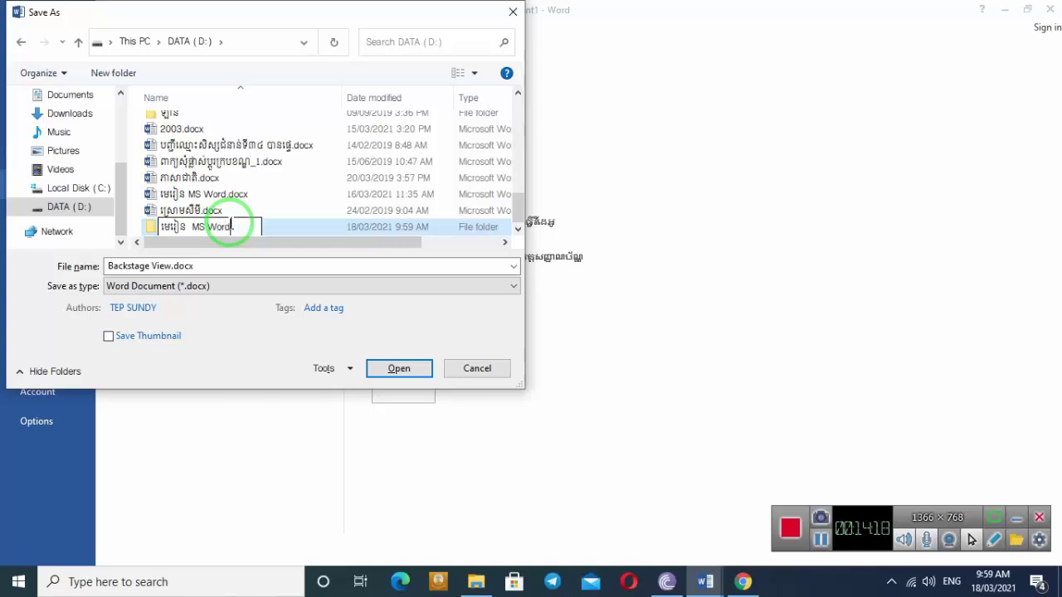
pyautogui.press('Return')
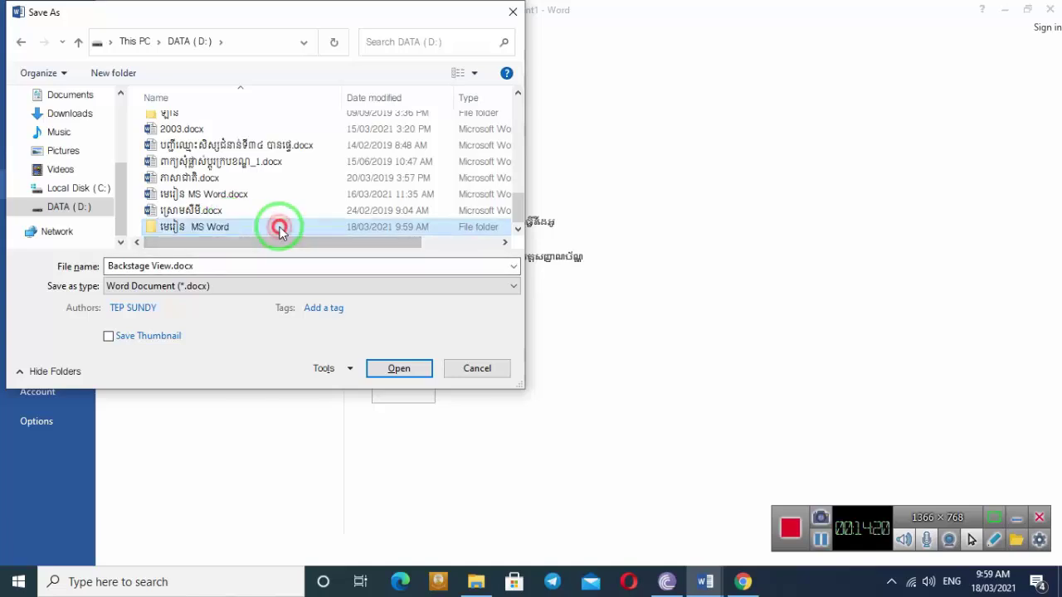
# Save the document inside the មេរៀន MS Word folder under a new Khmer file name.
pyautogui.doubleClick(277, 227)
pyautogui.click(172, 266)
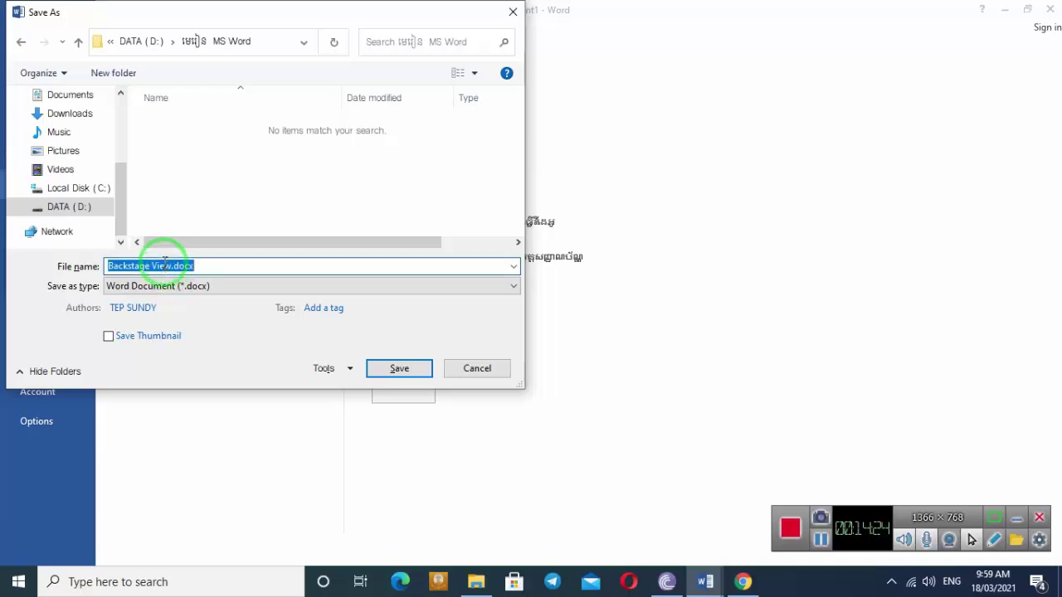
pyautogui.write('m')
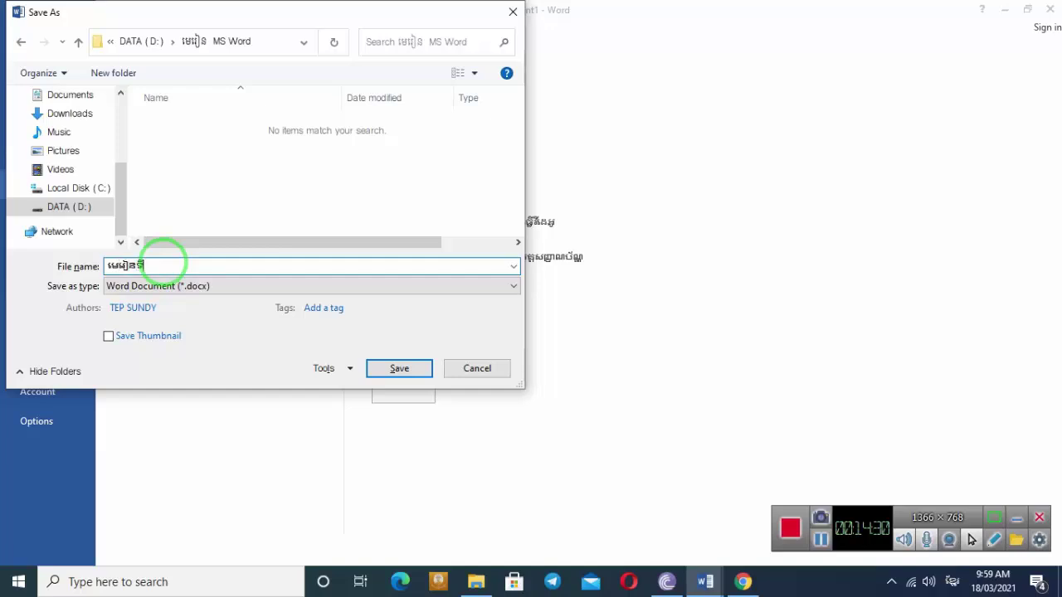
pyautogui.click(403, 368)
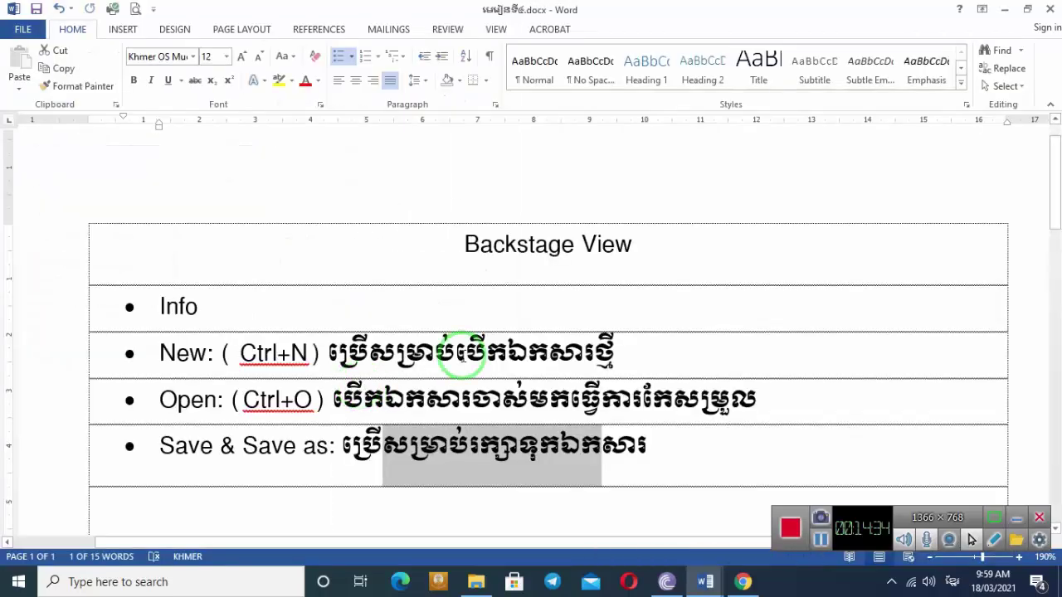
# Close the saved Backstage View document and the other open Word window.
pyautogui.click(584, 359)
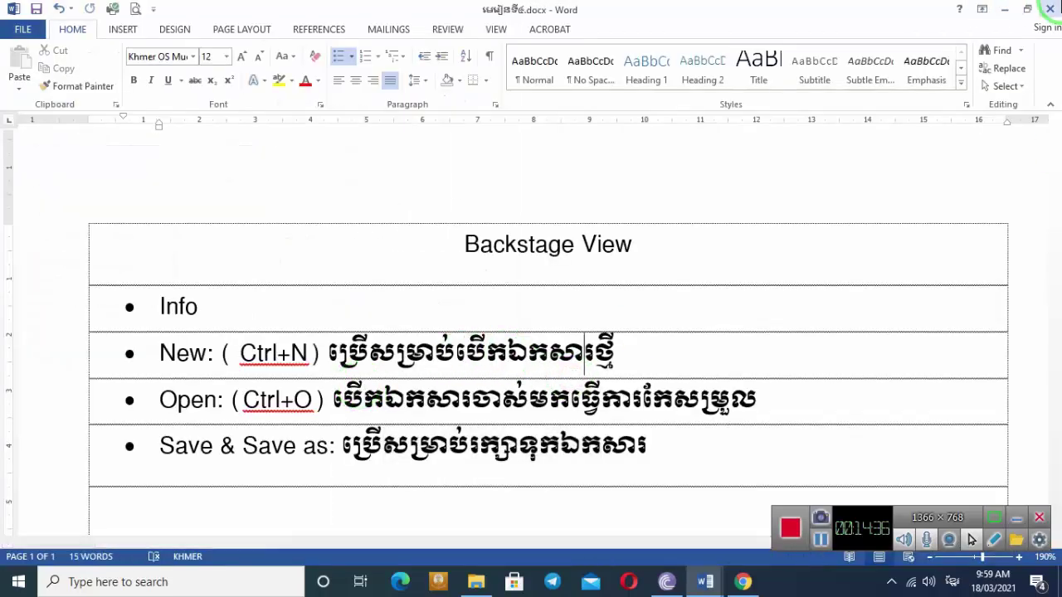
pyautogui.click(1049, 7)
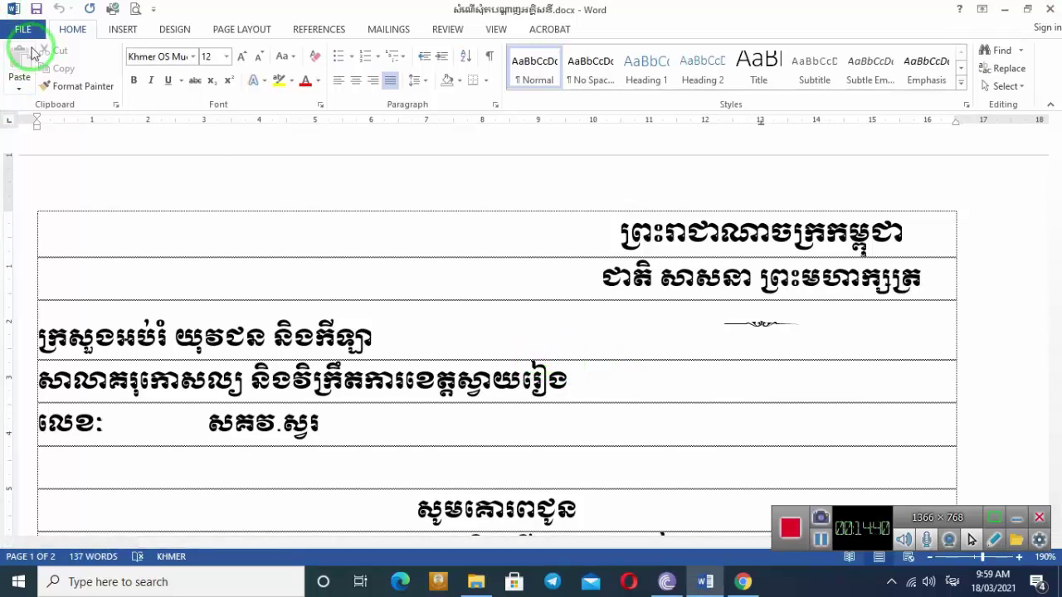
pyautogui.click(1050, 7)
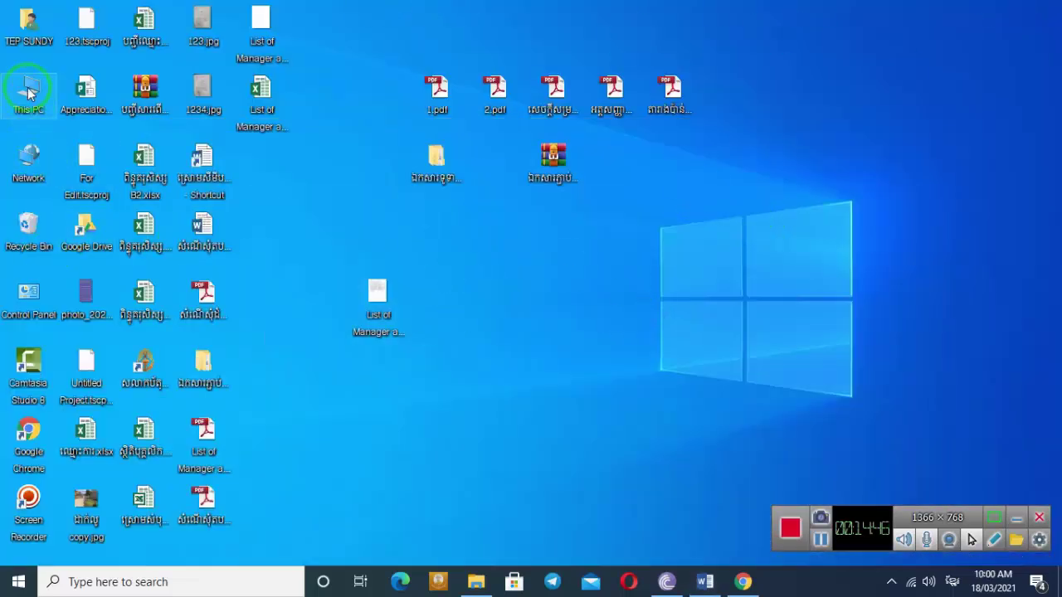
# Reopen the saved .docx from the មេរៀន MS Word folder on DATA (D:) in File Explorer.
pyautogui.click(476, 581)
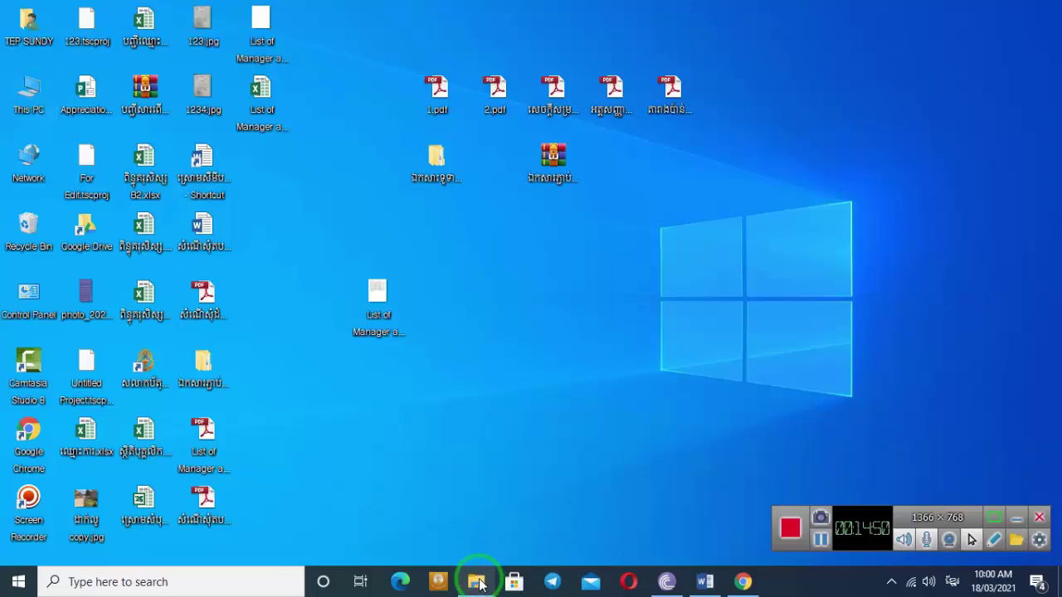
pyautogui.doubleClick(28, 92)
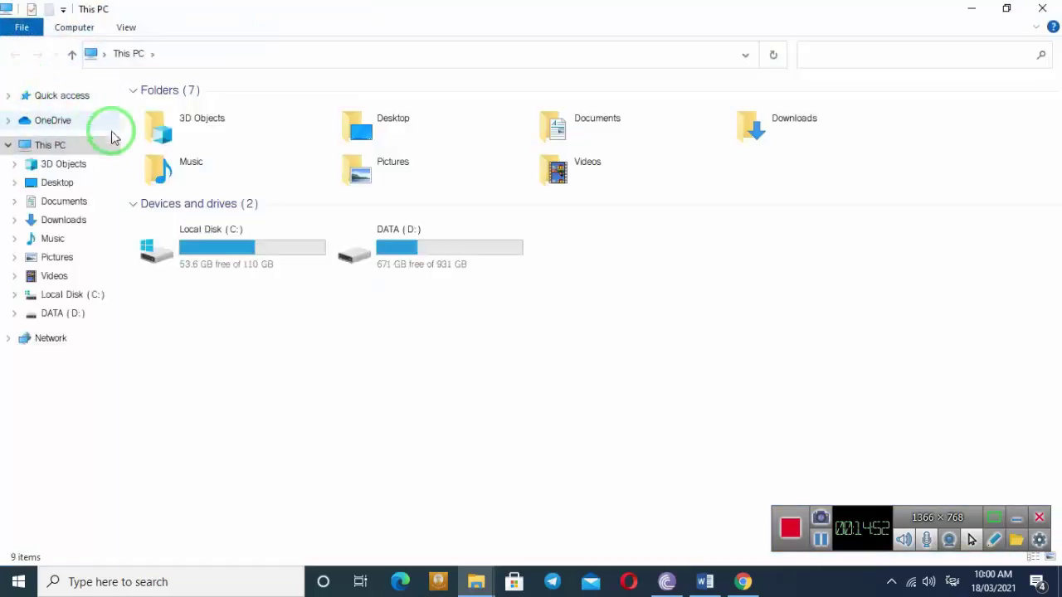
pyautogui.click(51, 322)
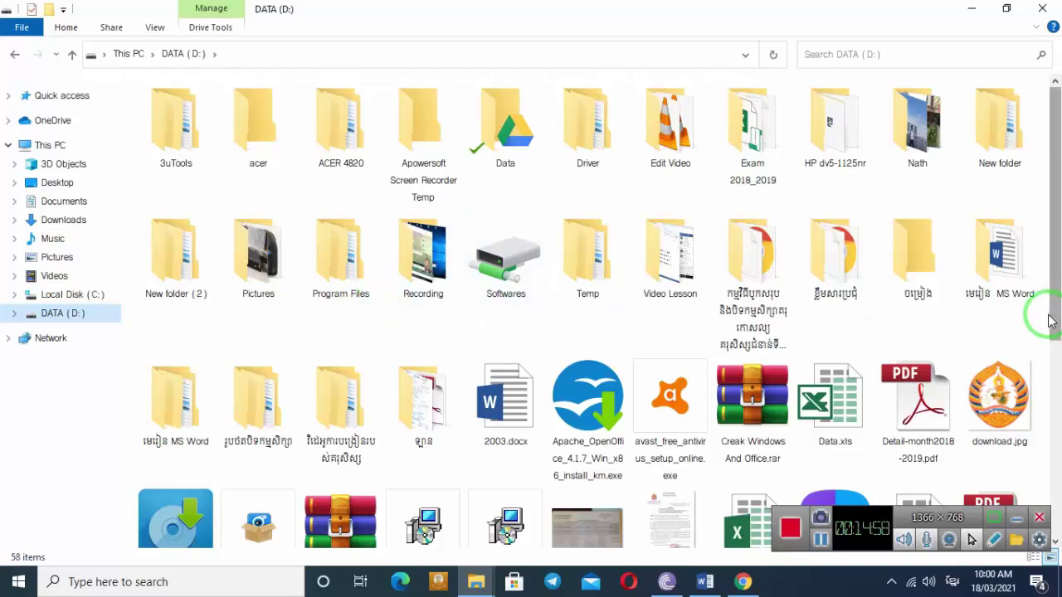
pyautogui.click(1006, 284)
pyautogui.doubleClick(1005, 284)
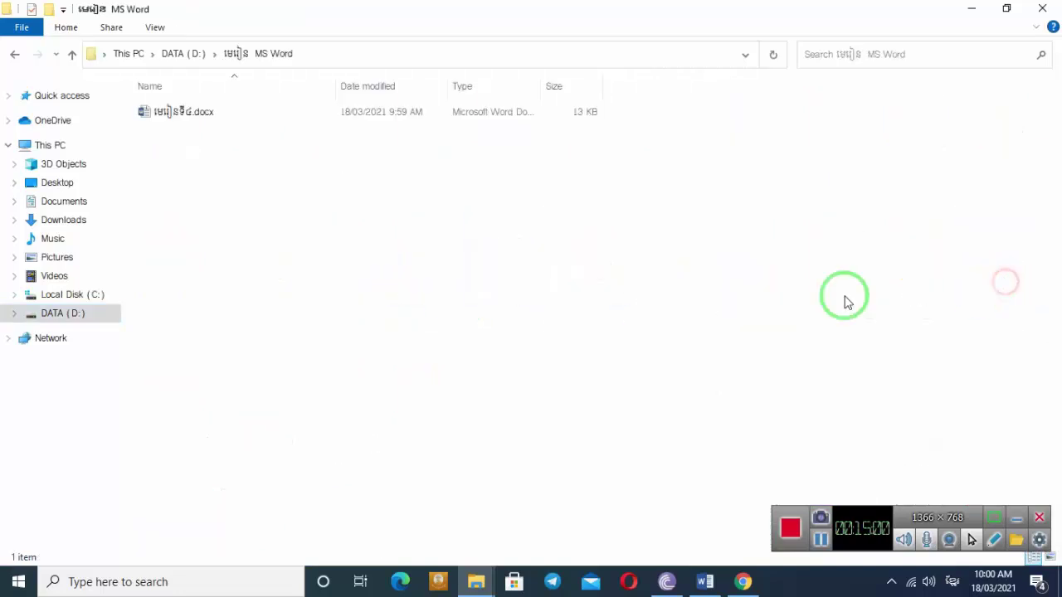
pyautogui.doubleClick(165, 126)
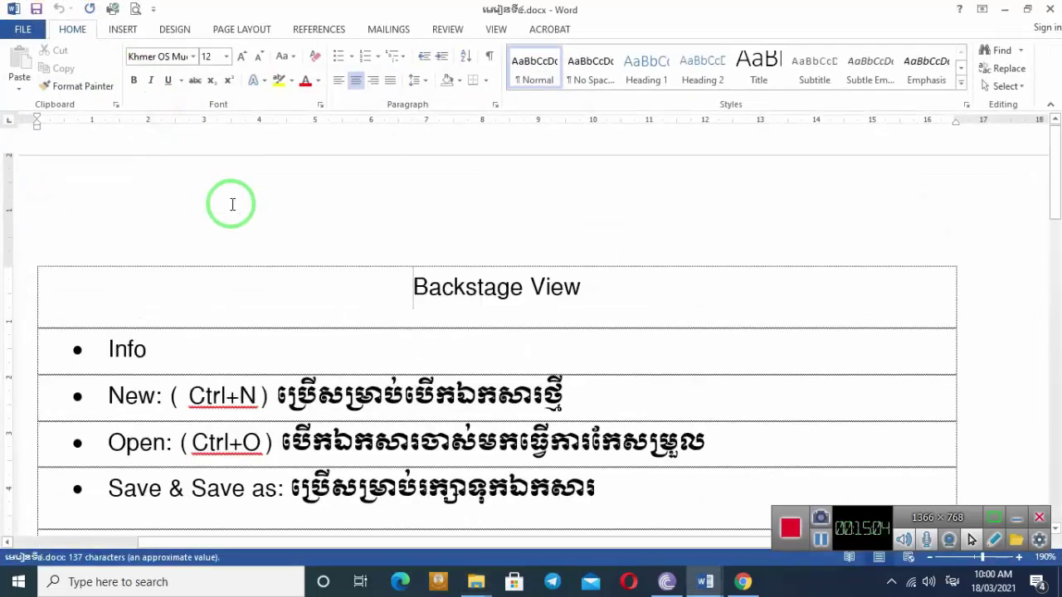
# Add indented 'Save' and 'Save as' sub-bullets under the Save & Save as row, then save.
pyautogui.scroll(-2, 232, 204)
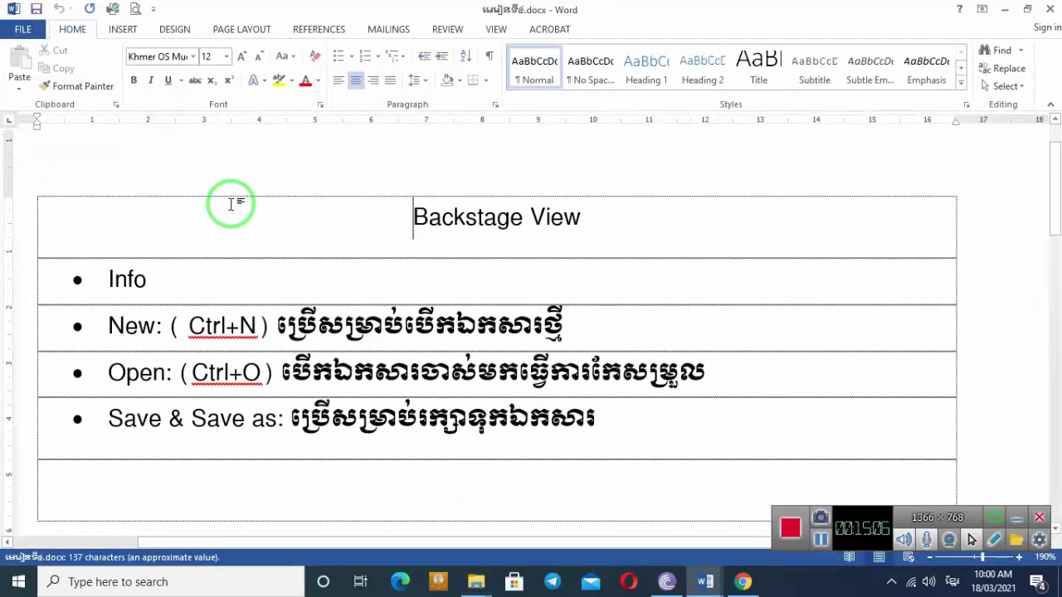
pyautogui.click(18, 581)
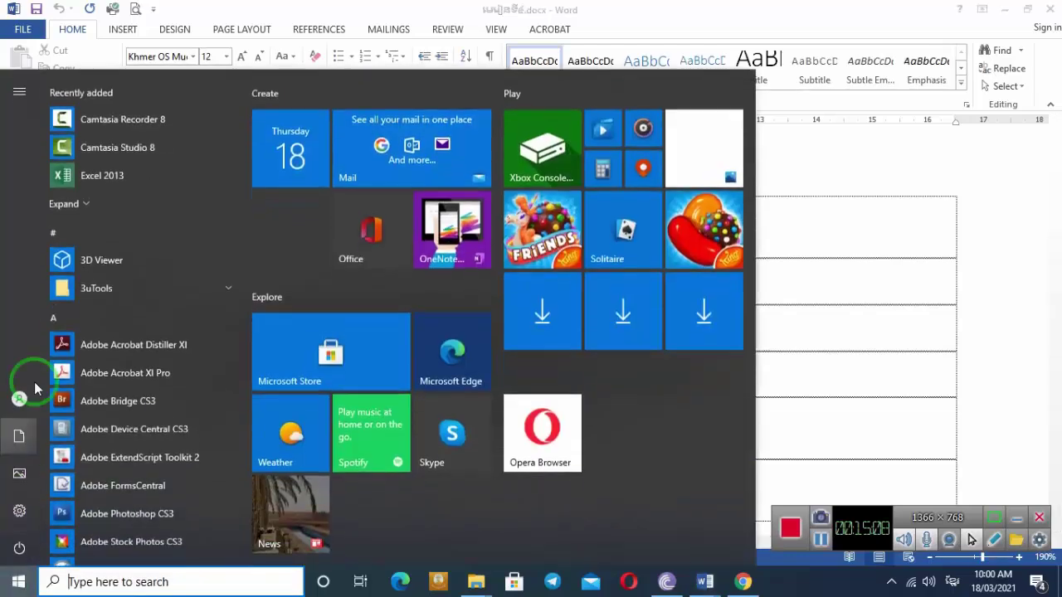
pyautogui.click(901, 252)
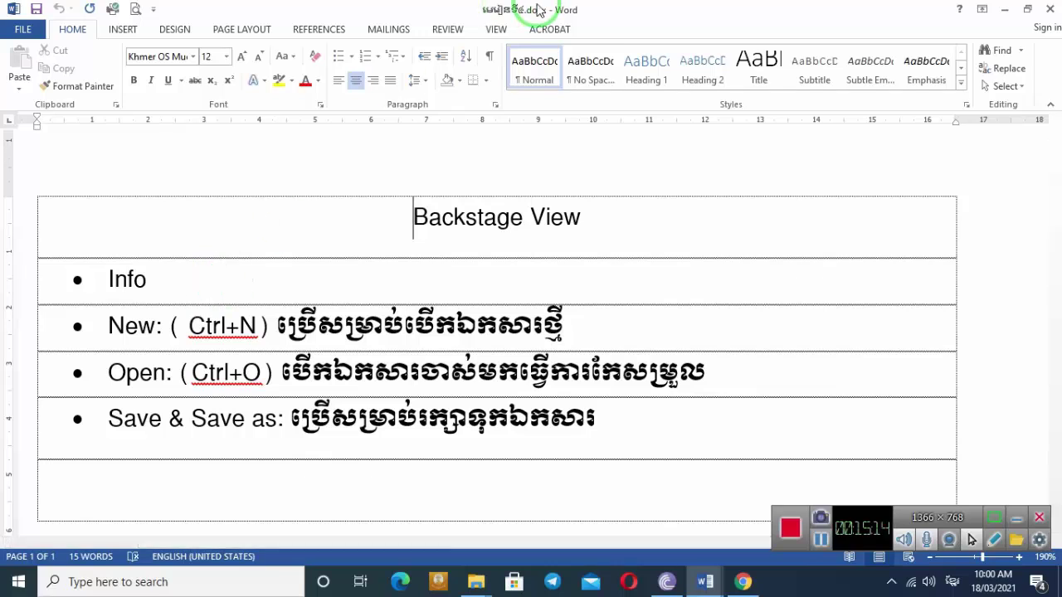
pyautogui.click(695, 429)
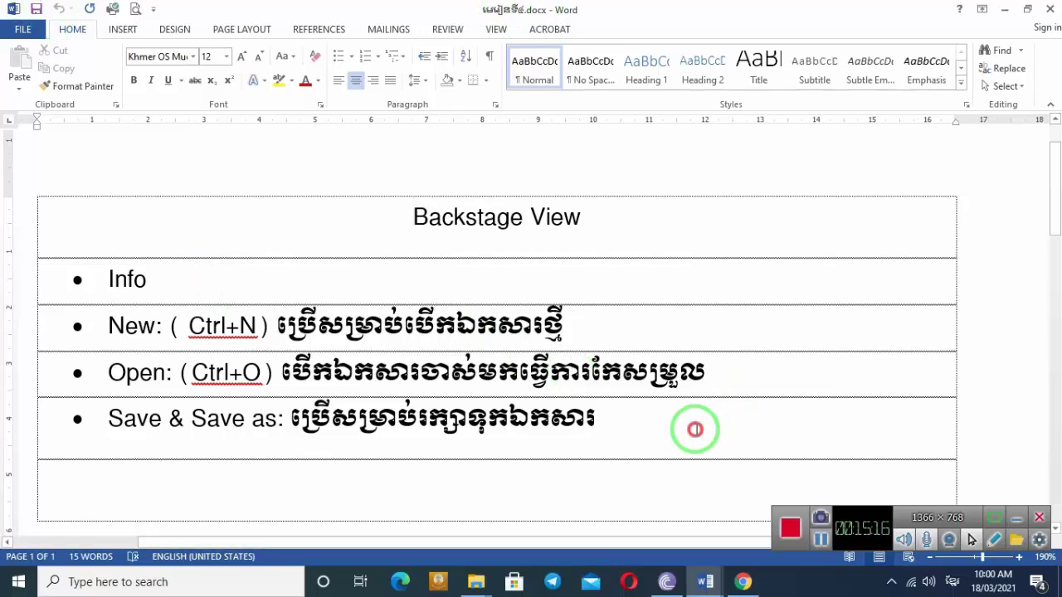
pyautogui.press('Return')
pyautogui.press('Tab')
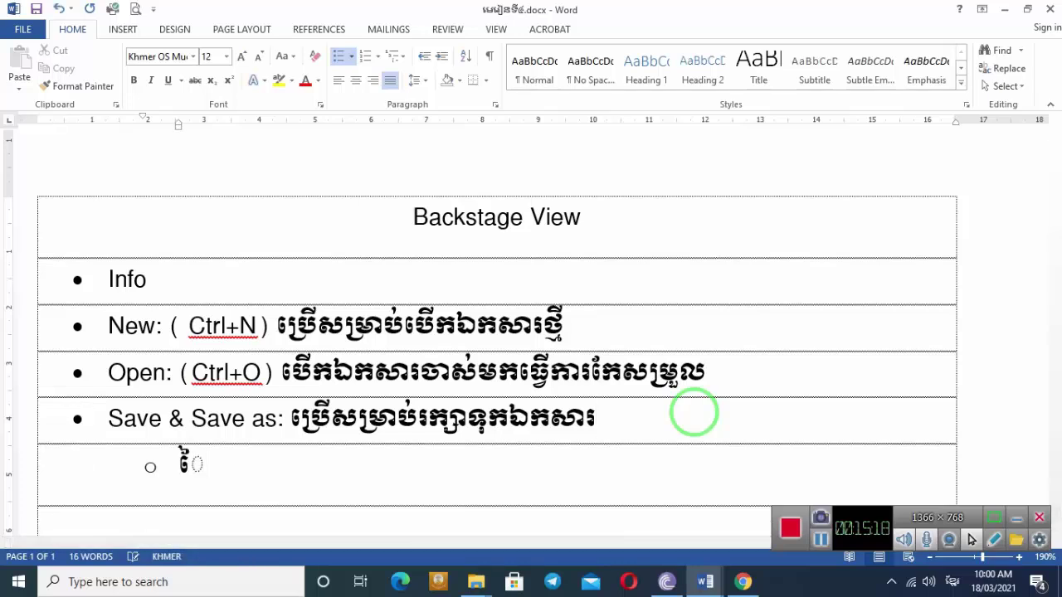
pyautogui.hotkey('alt', 'shift')
pyautogui.write('Save')
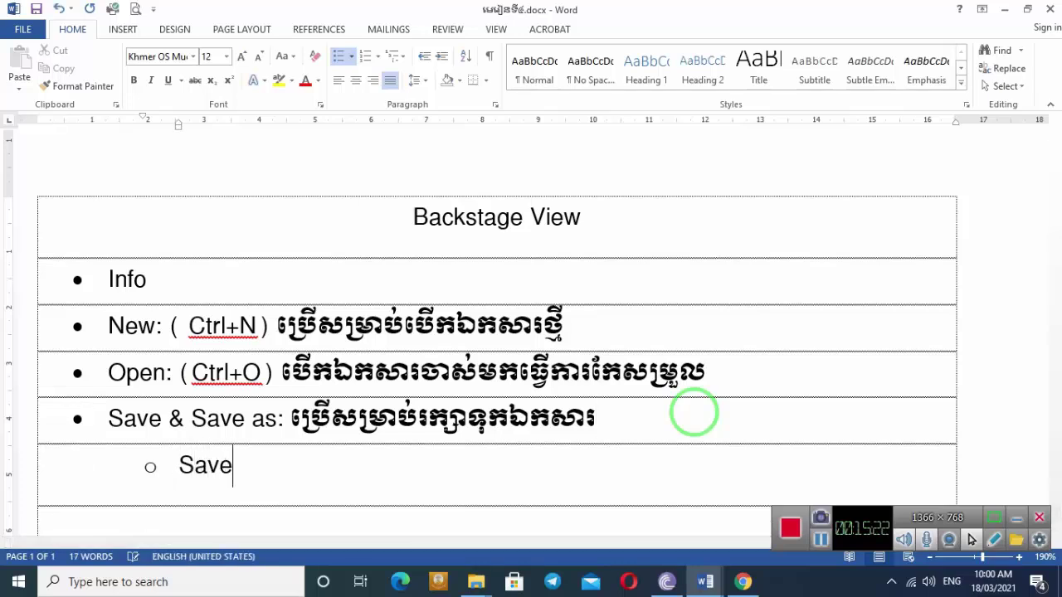
pyautogui.press('Tab')
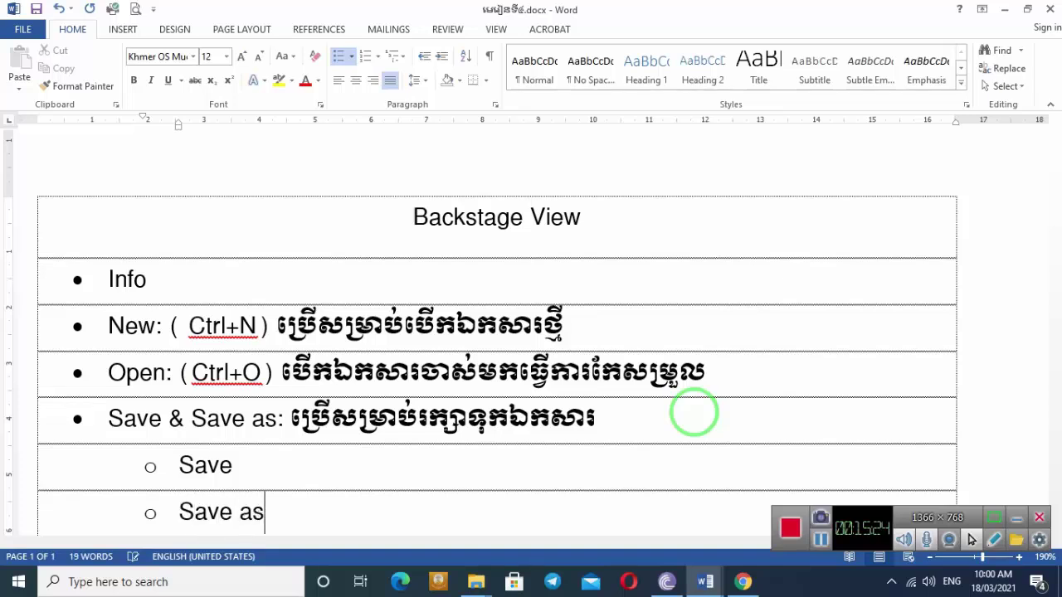
pyautogui.click(33, 27)
pyautogui.click(30, 155)
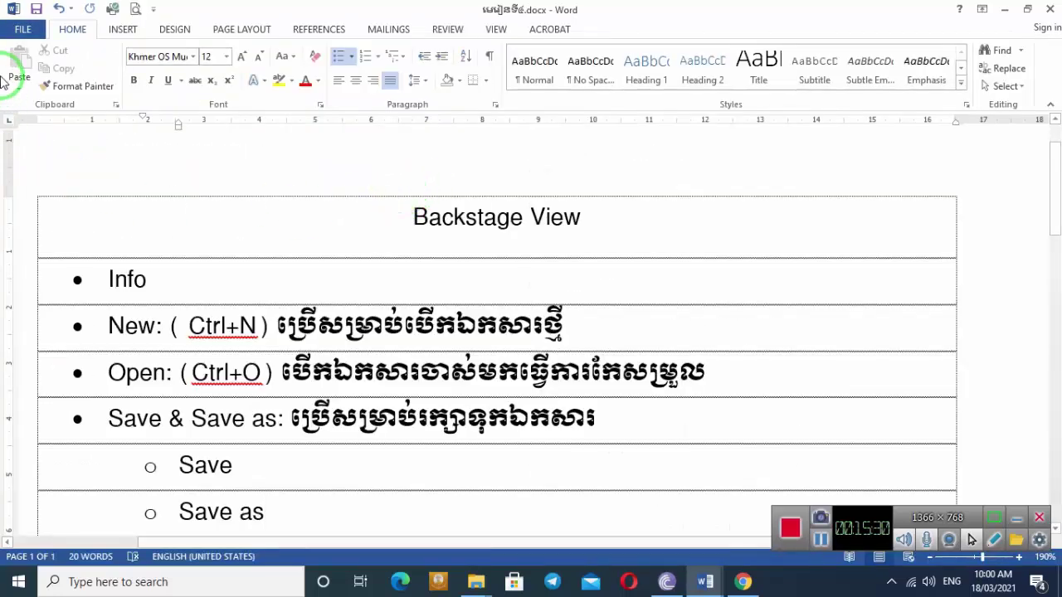
# Close the document and reopen the saved .docx from the MS Word folder.
pyautogui.click(1054, 10)
pyautogui.moveTo(476, 582)
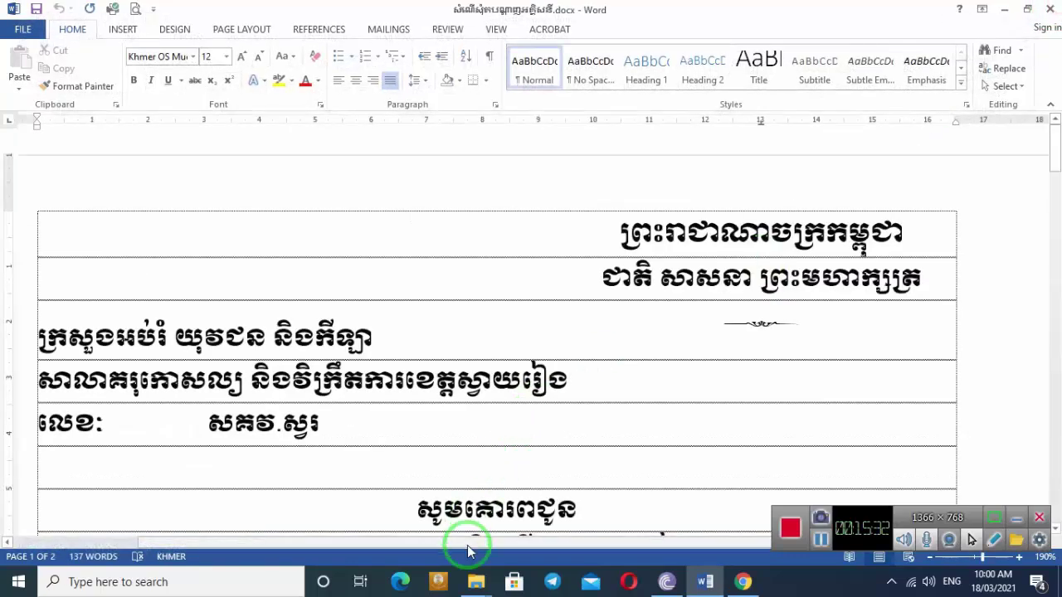
pyautogui.click(532, 515)
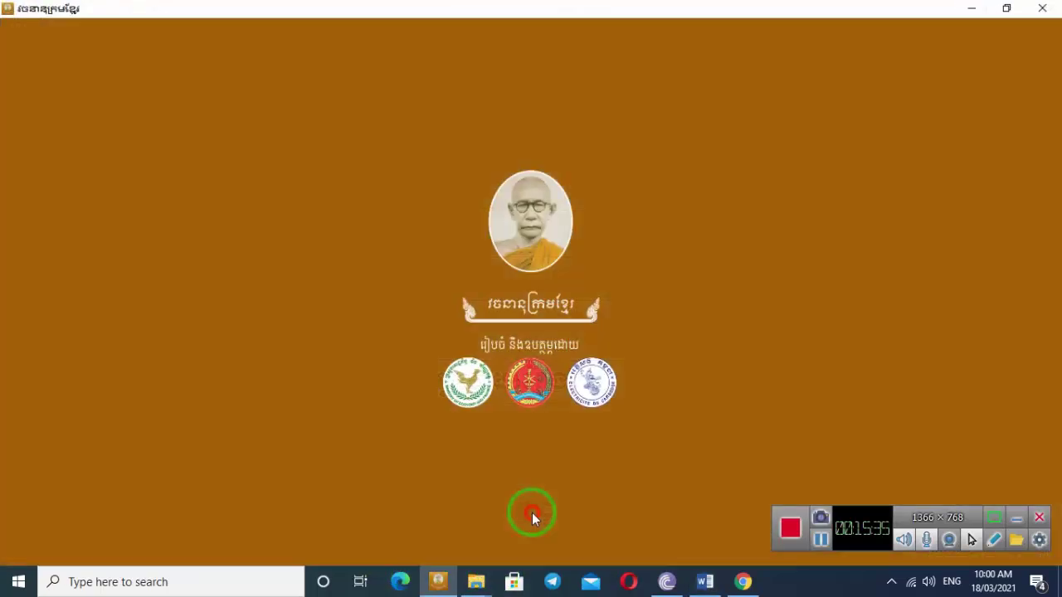
pyautogui.click(1044, 8)
pyautogui.click(514, 531)
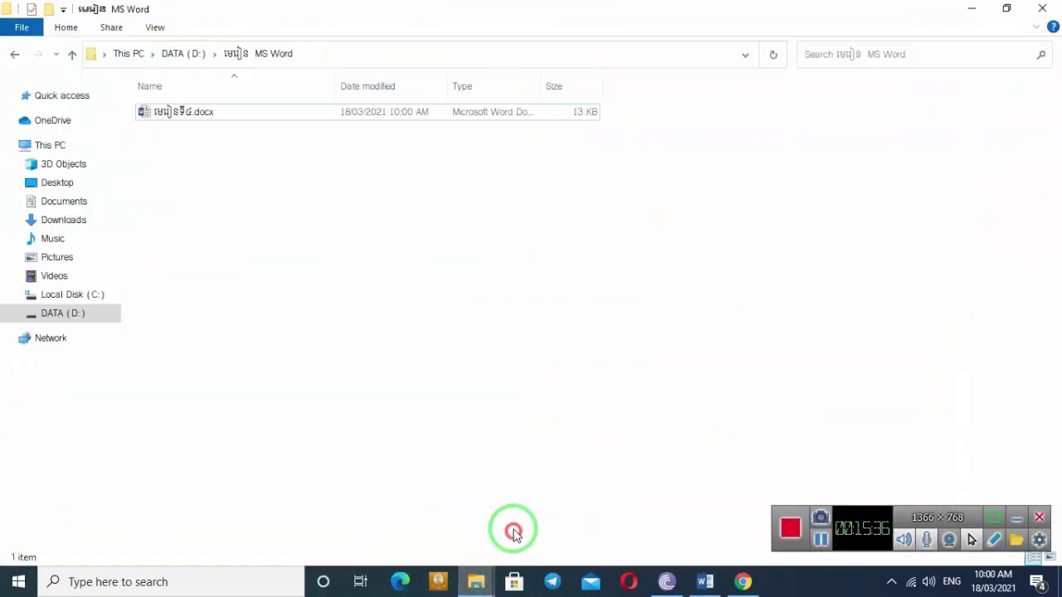
pyautogui.doubleClick(211, 113)
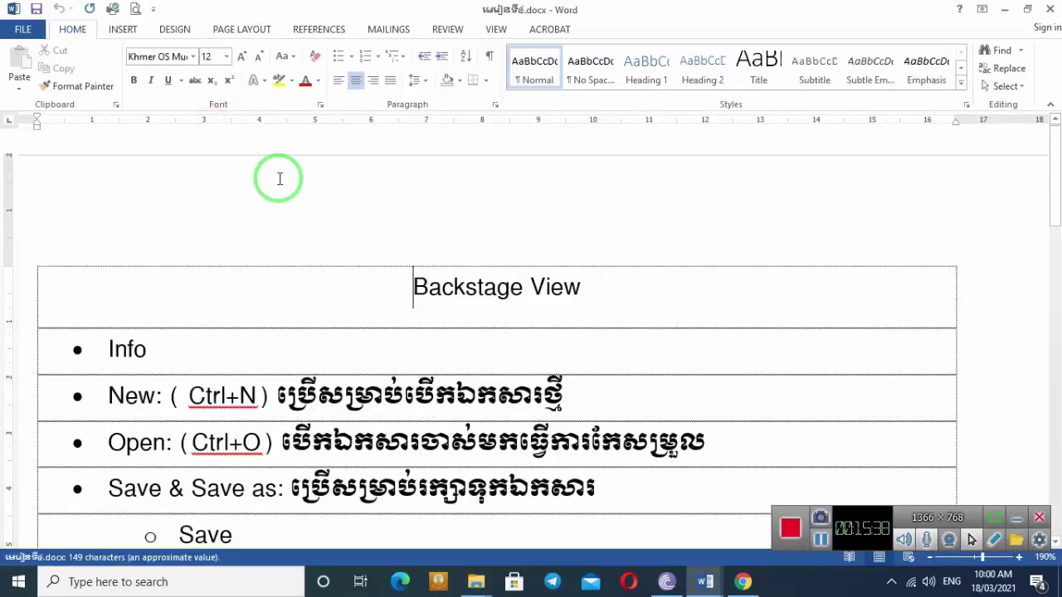
# Check that the 'Save' and 'Save as' sub-bullets are still in the table.
pyautogui.scroll(-5, 287, 216)
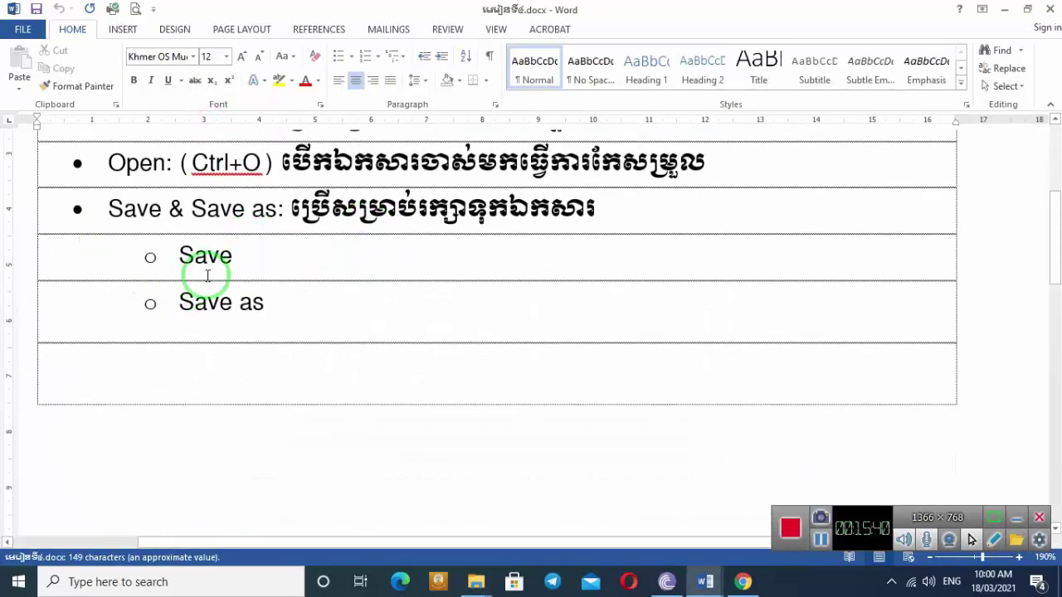
pyautogui.click(280, 290)
pyautogui.keyDown('shift'); pyautogui.click(281, 291); pyautogui.keyUp('shift')
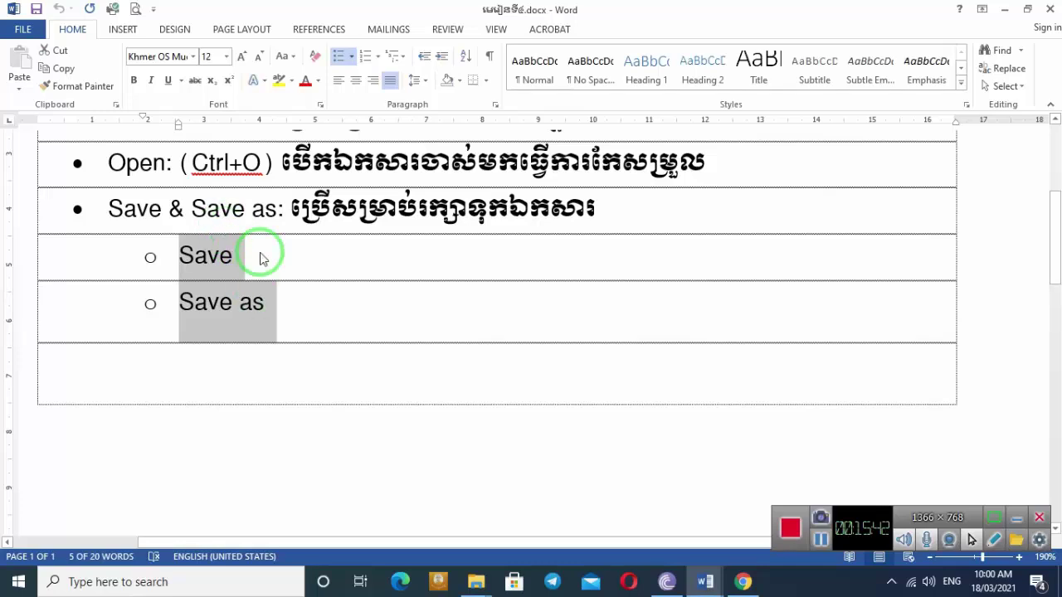
pyautogui.click(320, 300)
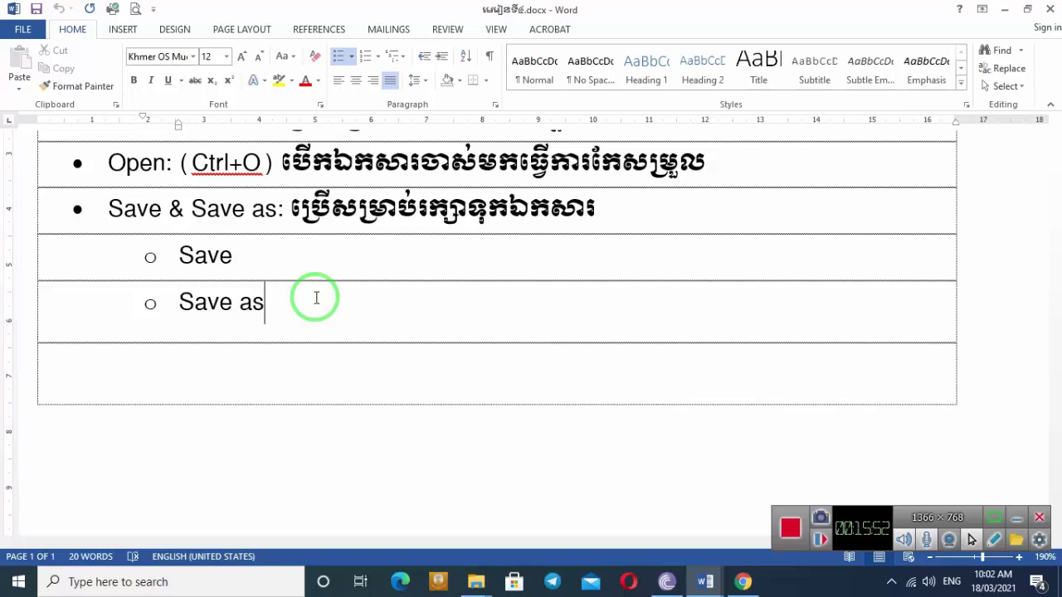
pyautogui.click(364, 271)
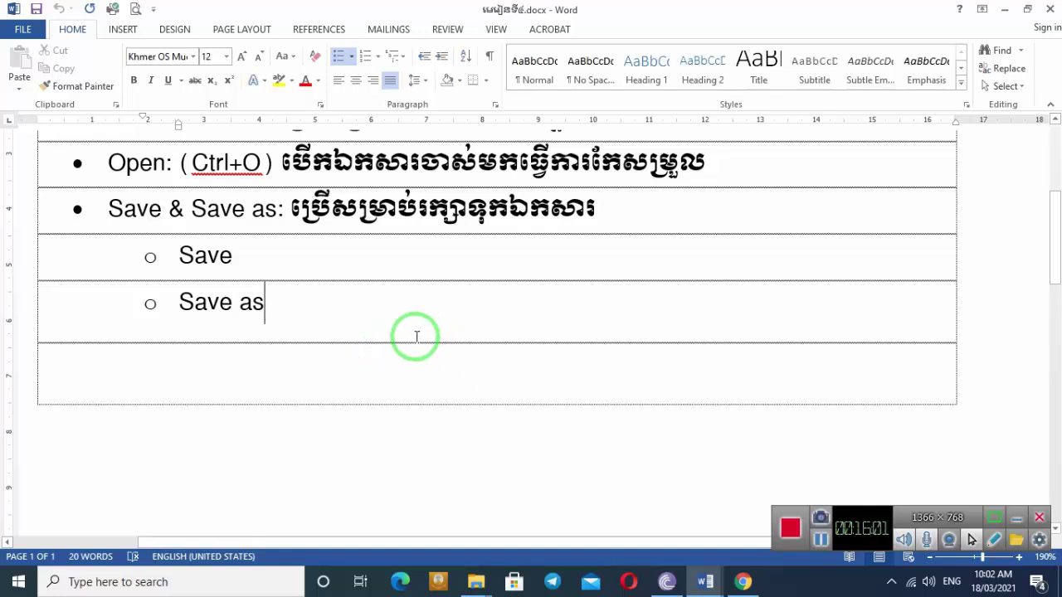
# Export the document as a PDF with Save as Adobe PDF, after cancelling a Save As browse.
pyautogui.click(19, 24)
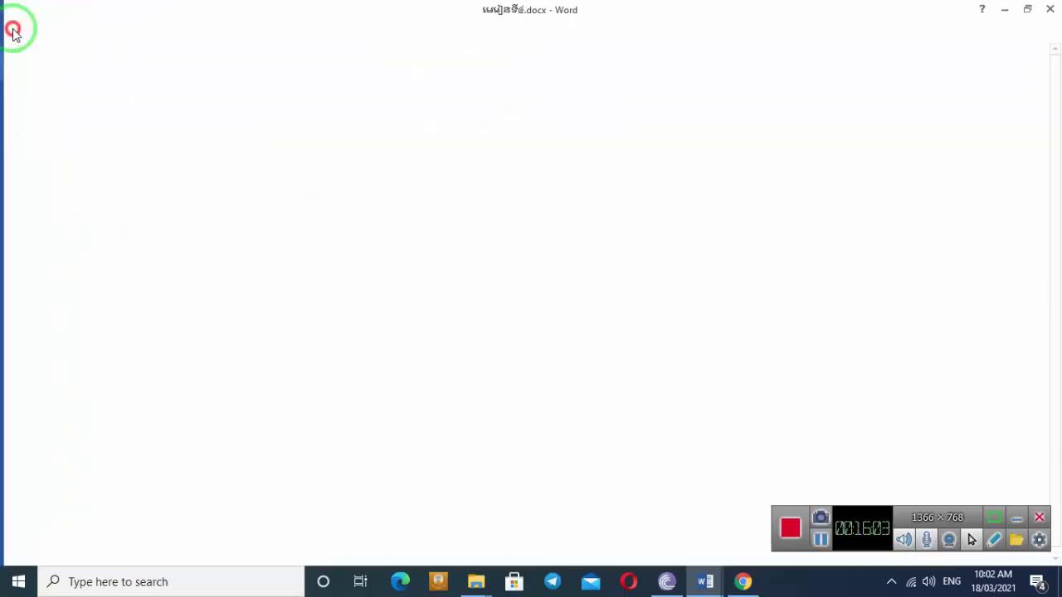
pyautogui.click(35, 185)
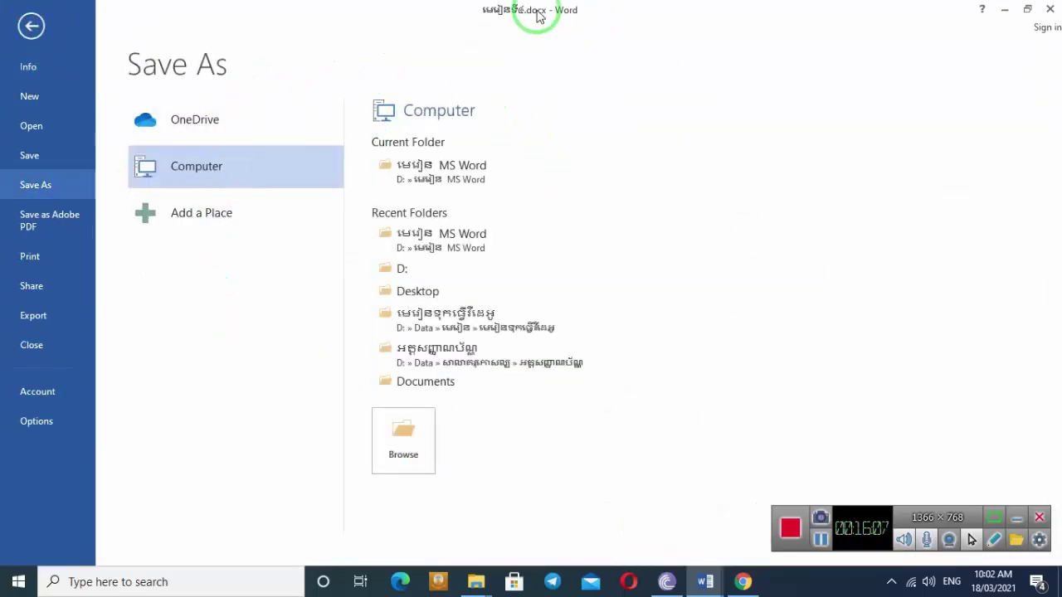
pyautogui.click(404, 450)
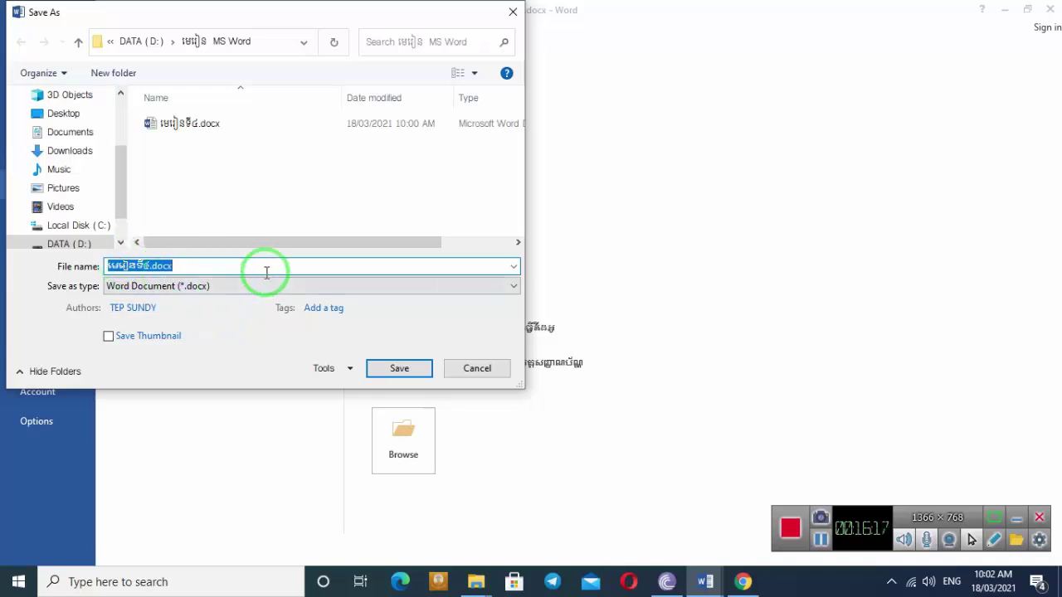
pyautogui.click(480, 369)
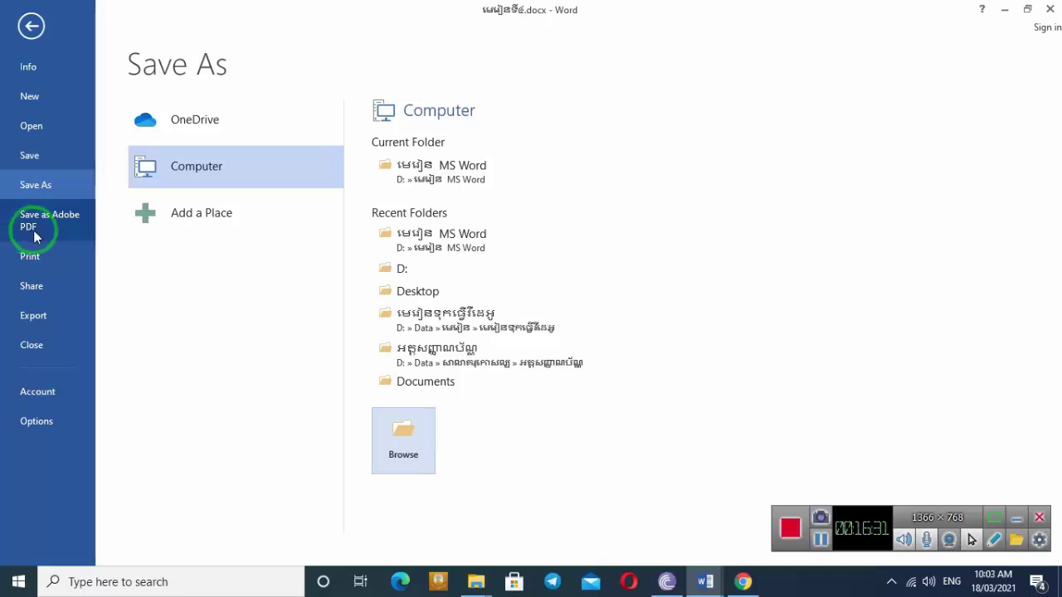
pyautogui.click(34, 238)
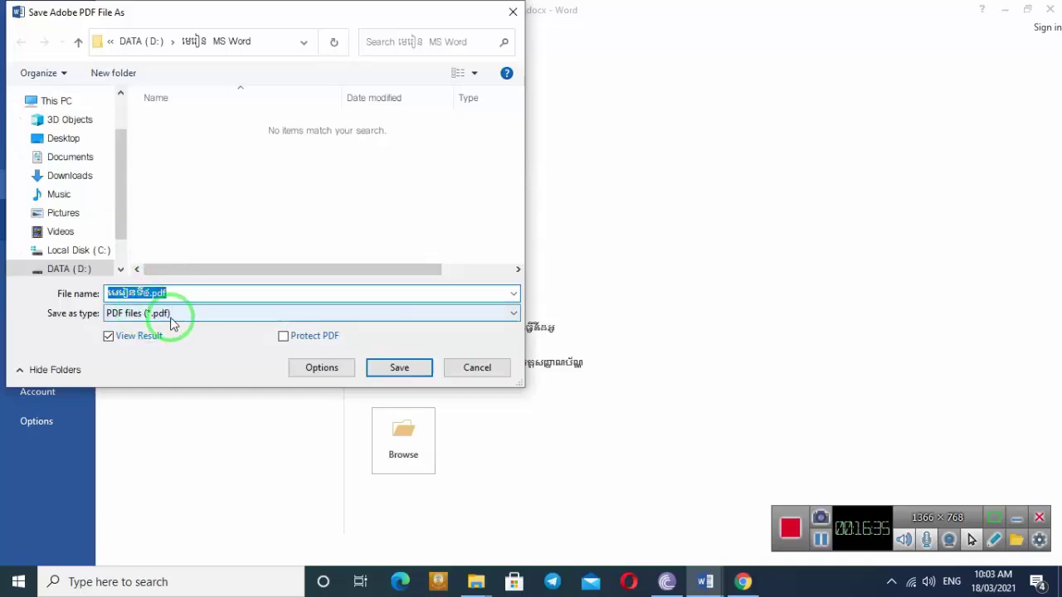
pyautogui.click(400, 369)
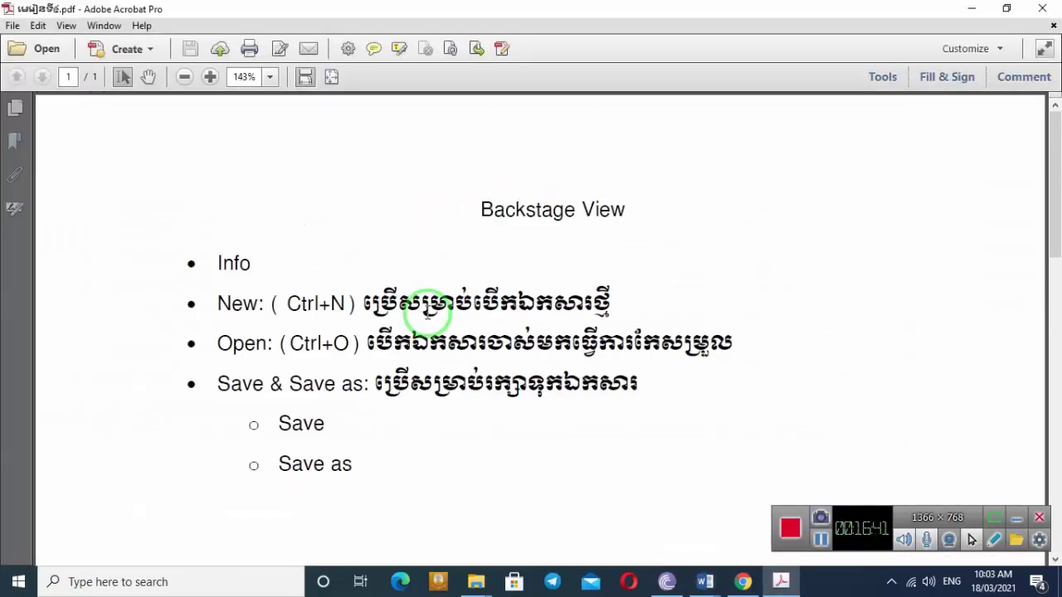
# Review the exported PDF's Backstage View list, from Info through the Save sub-bullets.
pyautogui.moveTo(220, 304); pyautogui.dragTo(742, 398)
pyautogui.scroll(-1, 369, 274)
pyautogui.click(369, 274)
pyautogui.scroll(-3, 351, 277)
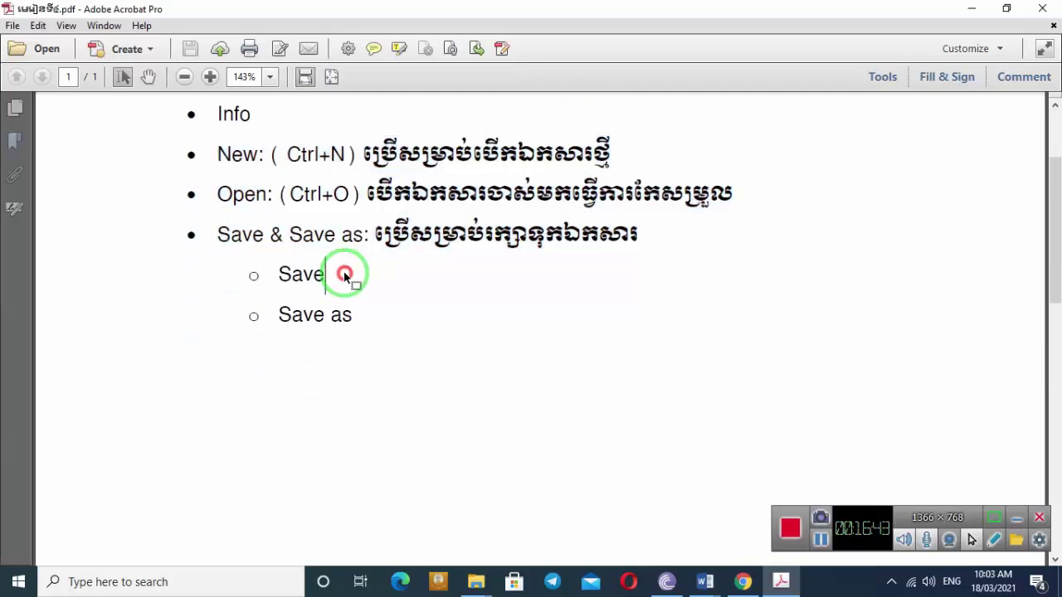
pyautogui.scroll(-5, 343, 315)
pyautogui.scroll(5, 379, 296)
pyautogui.scroll(4, 402, 272)
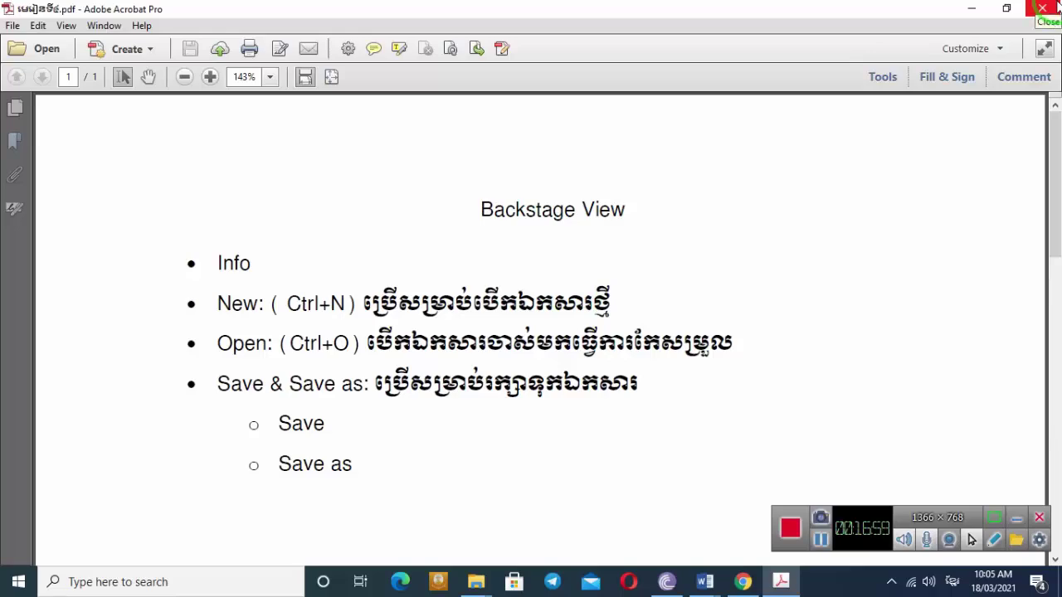
# Close the PDF and add a new unindented 'Print' line below Save as.
pyautogui.click(1043, 7)
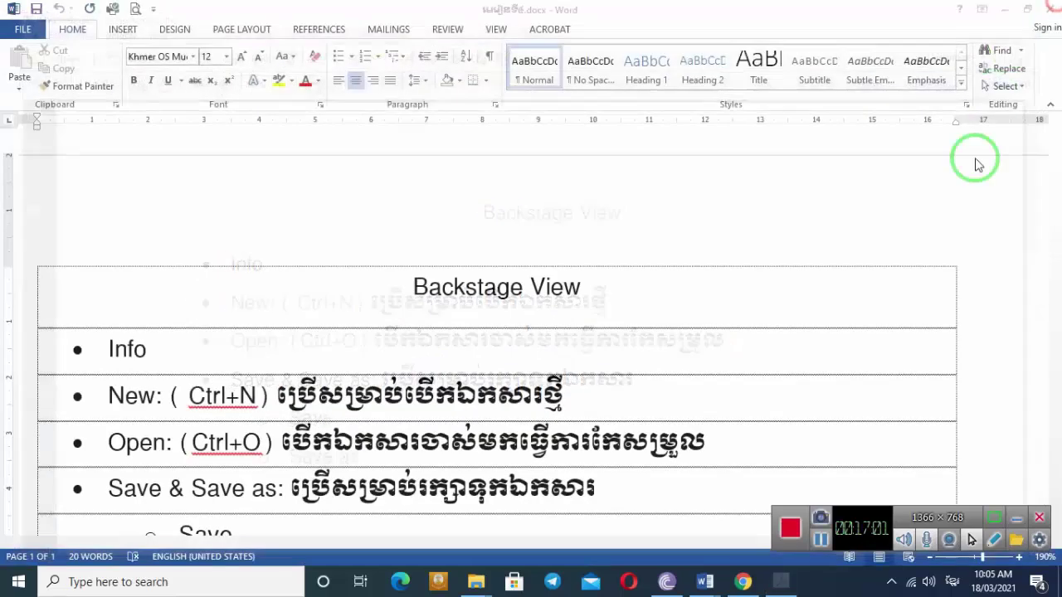
pyautogui.click(25, 30)
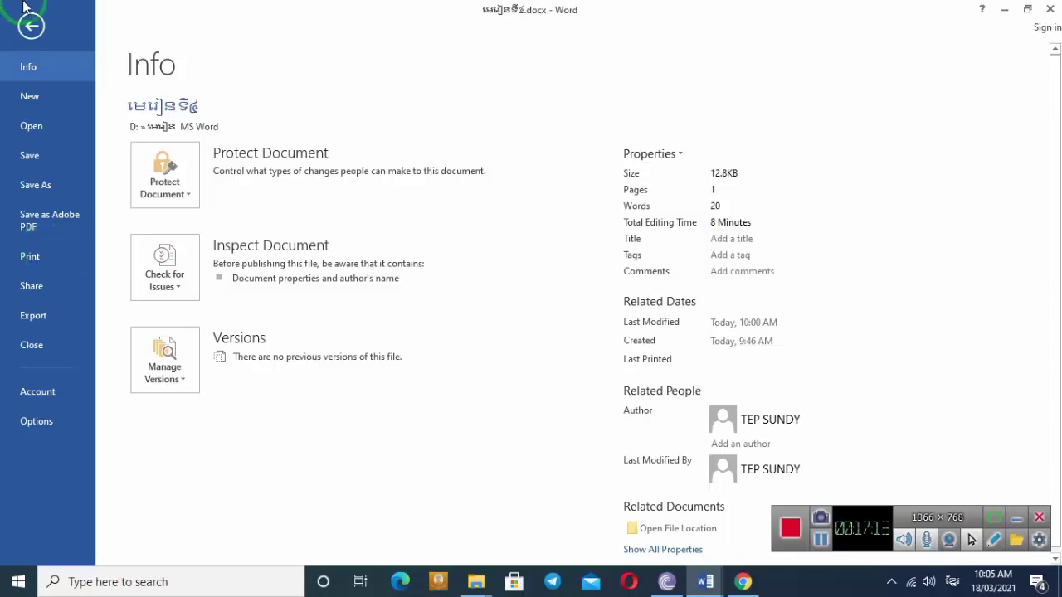
pyautogui.click(31, 26)
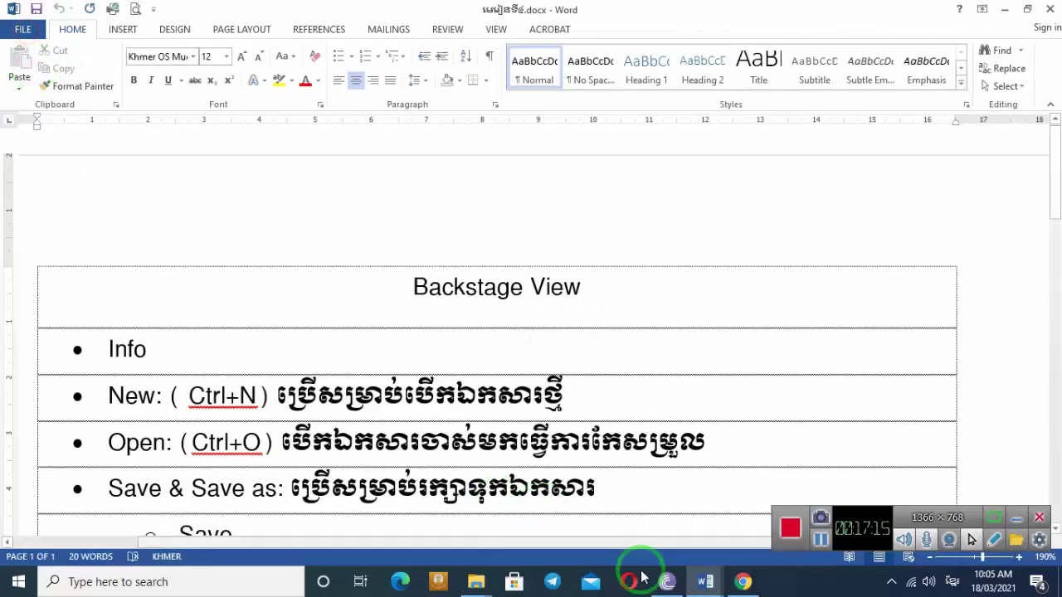
pyautogui.scroll(-5, 304, 251)
pyautogui.click(303, 249)
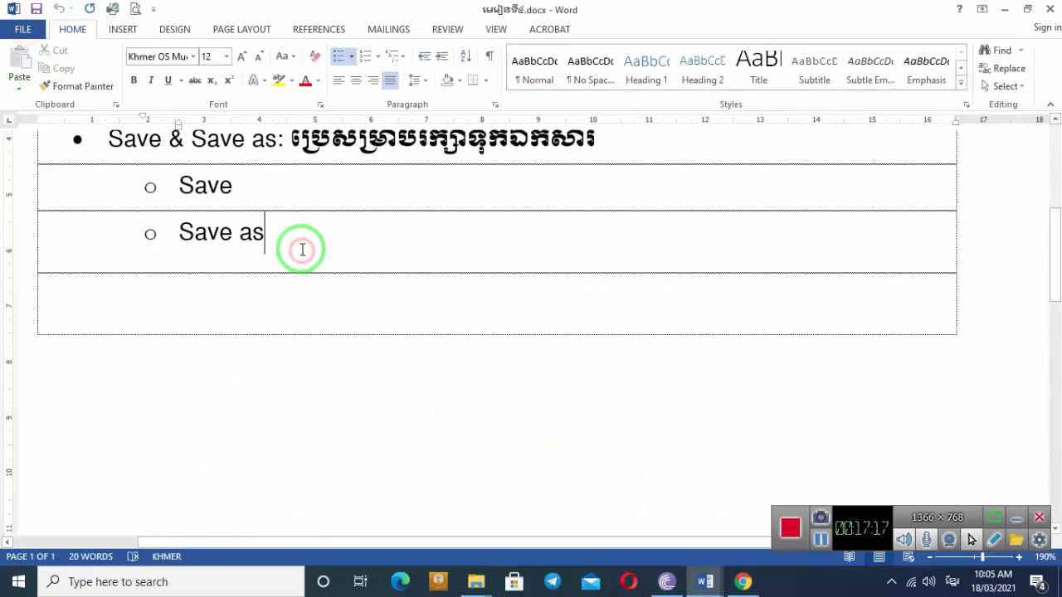
pyautogui.press('Return')
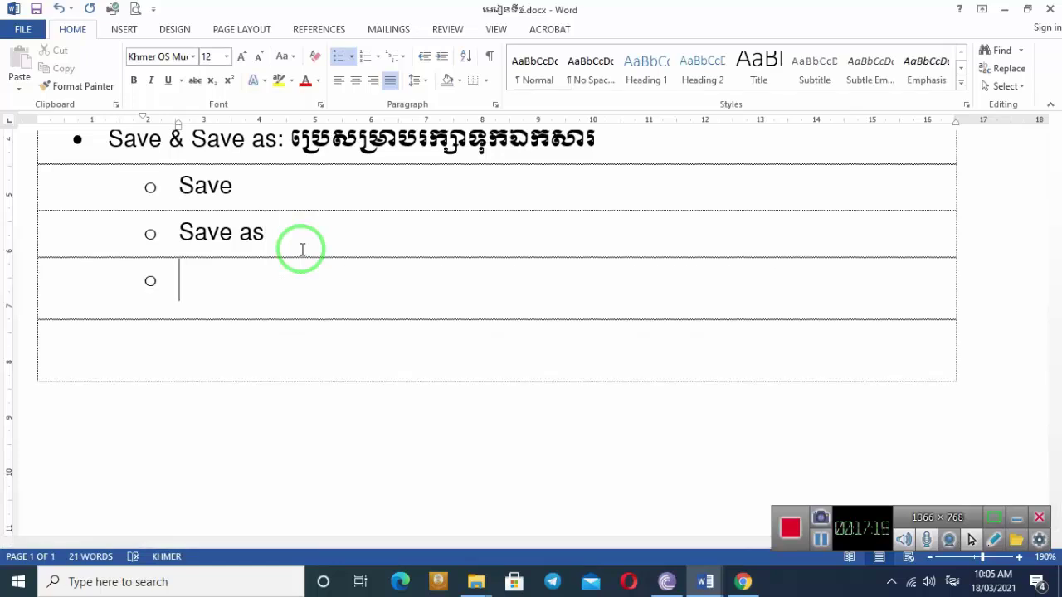
pyautogui.press('BackSpace')
pyautogui.press('BackSpace')
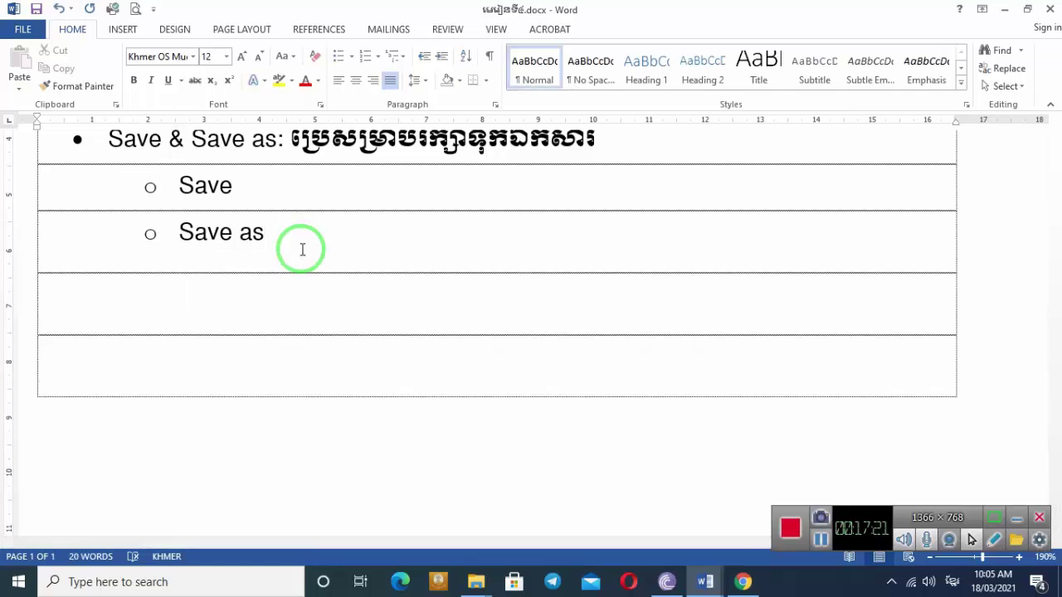
pyautogui.write('ក')
pyautogui.press('BackSpace')
pyautogui.write('Print')
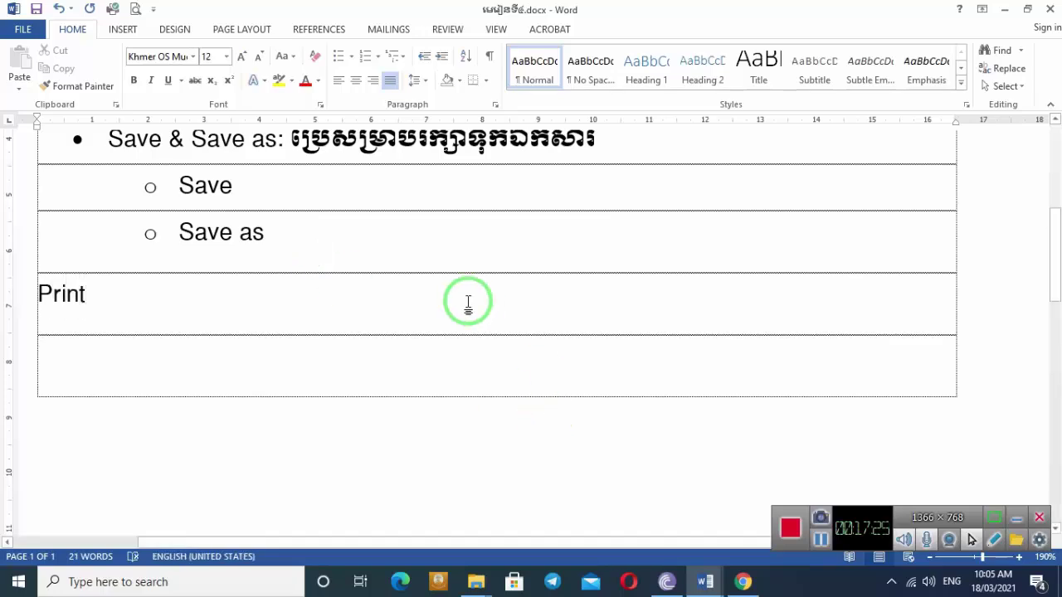
# Copy the Save & Save as line's bullet formatting onto the Print line.
pyautogui.scroll(3, 468, 303)
pyautogui.click(122, 349)
pyautogui.click(52, 86)
pyautogui.scroll(-3, 125, 236)
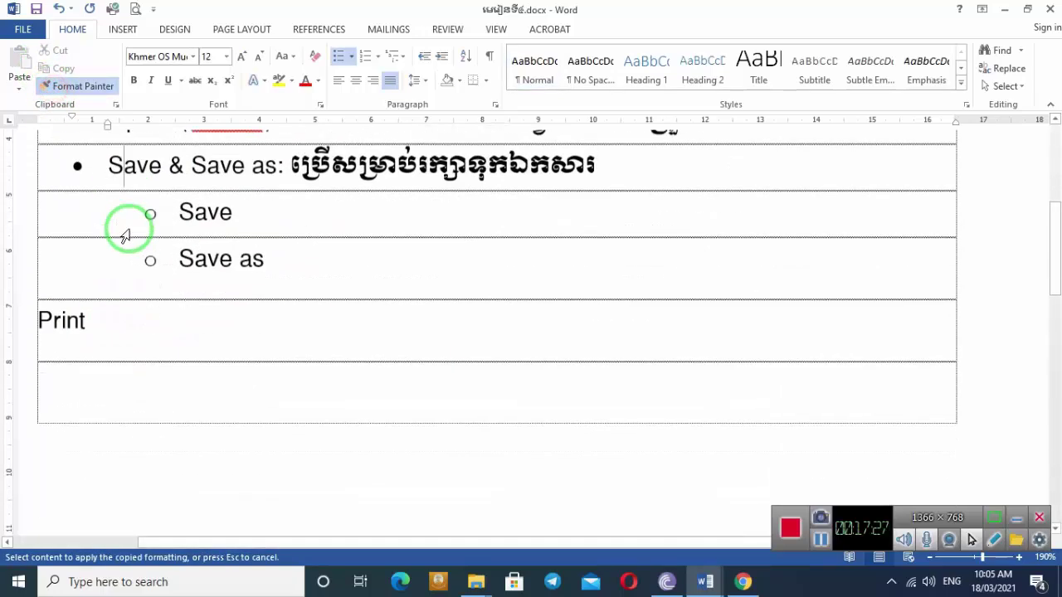
pyautogui.click(116, 294)
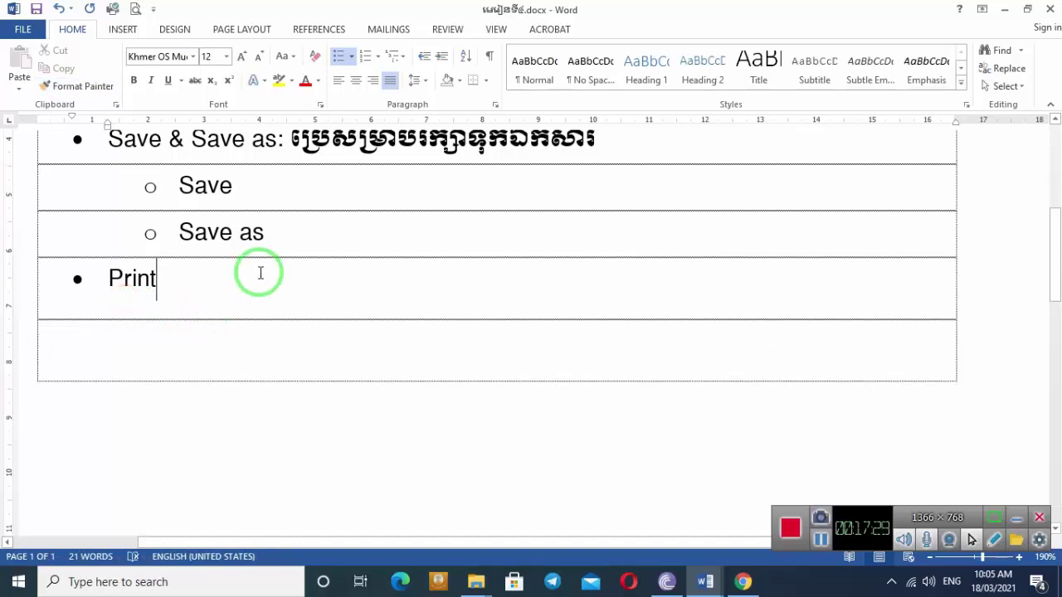
# Add the Khmer print description and 'Hard Copy(Ctrl+P)' to the Print row, then preview with Ctrl+P.
pyautogui.hotkey('alt', 'shift')
pyautogui.write(' ប្រើ')
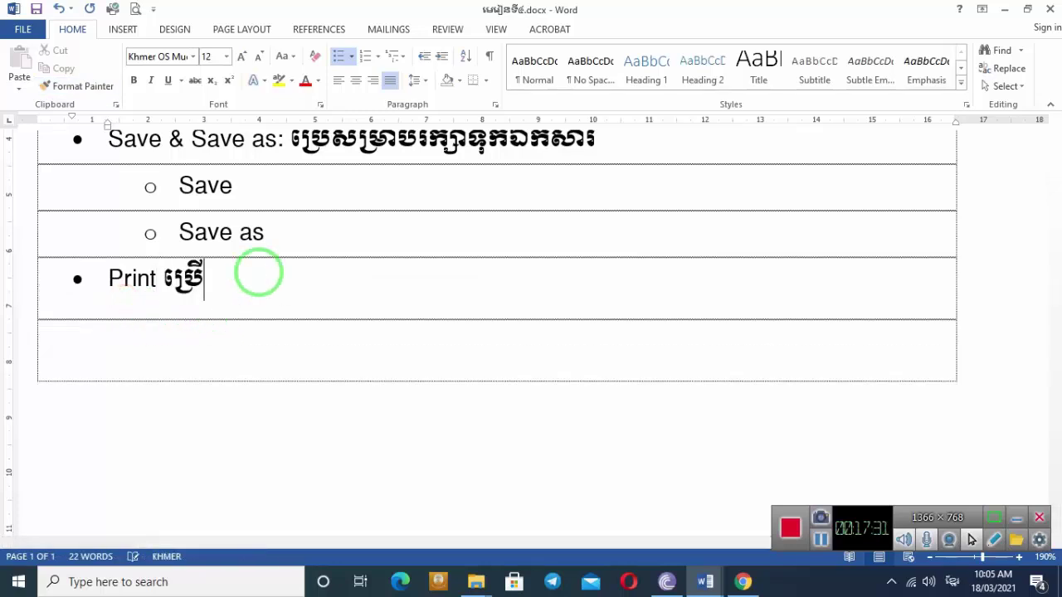
pyautogui.write('សម្រាប់ធុរ')
pyautogui.press('BackSpace')
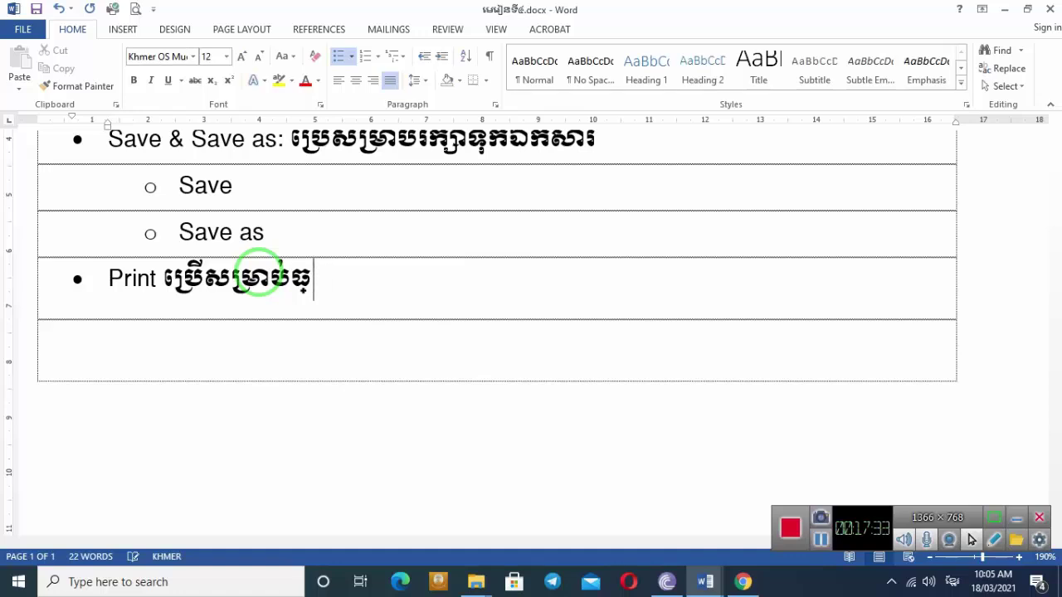
pyautogui.write('ការ')
pyautogui.press('BackSpace')
pyautogui.press('BackSpace')
pyautogui.press('BackSpace')
pyautogui.write('ើការបោ')
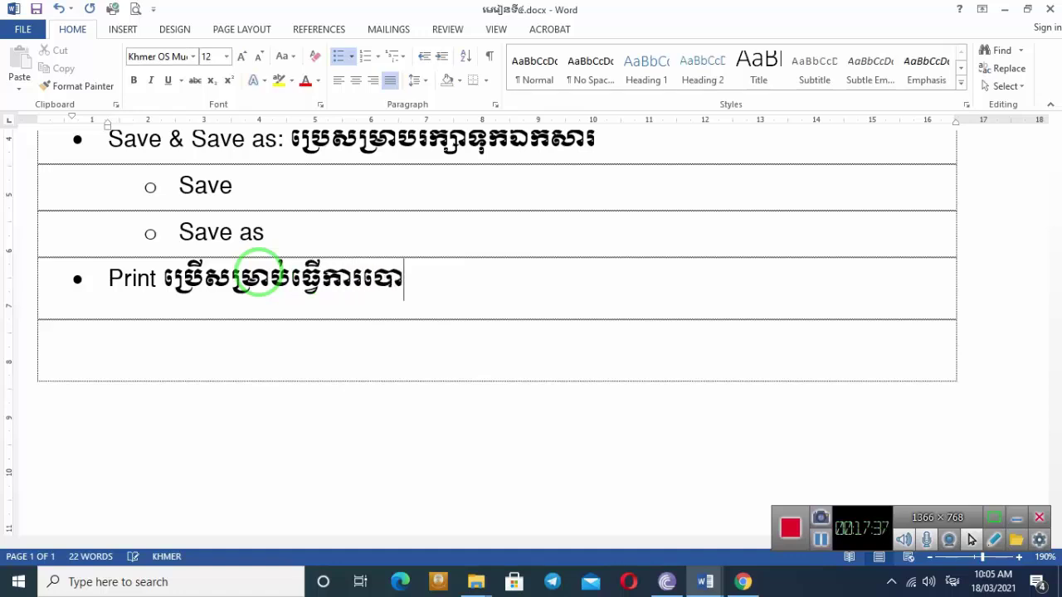
pyautogui.write('ពុម្ព')
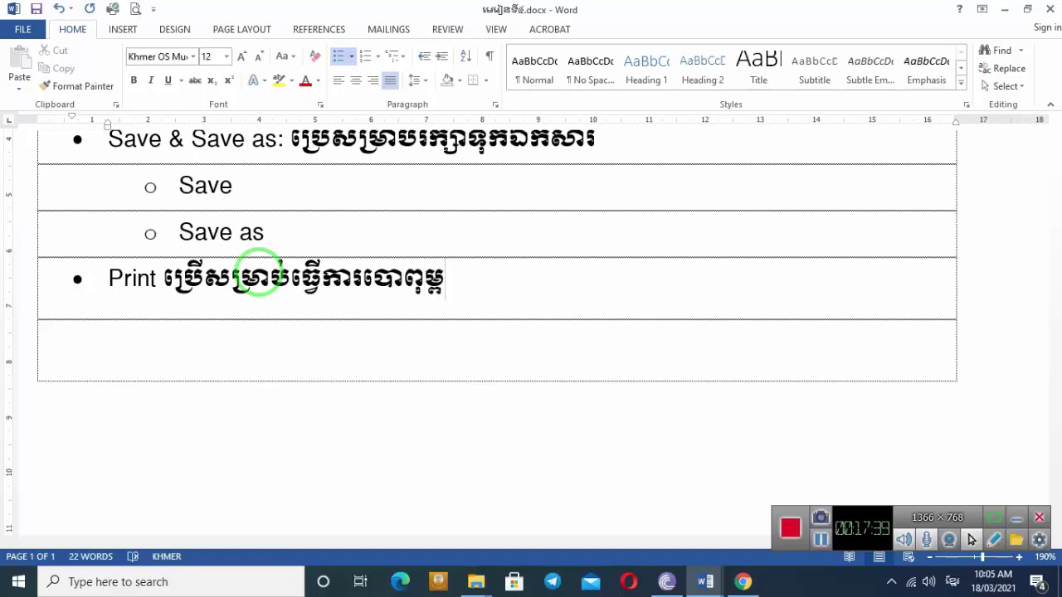
pyautogui.write('ឯកសារចេញ')
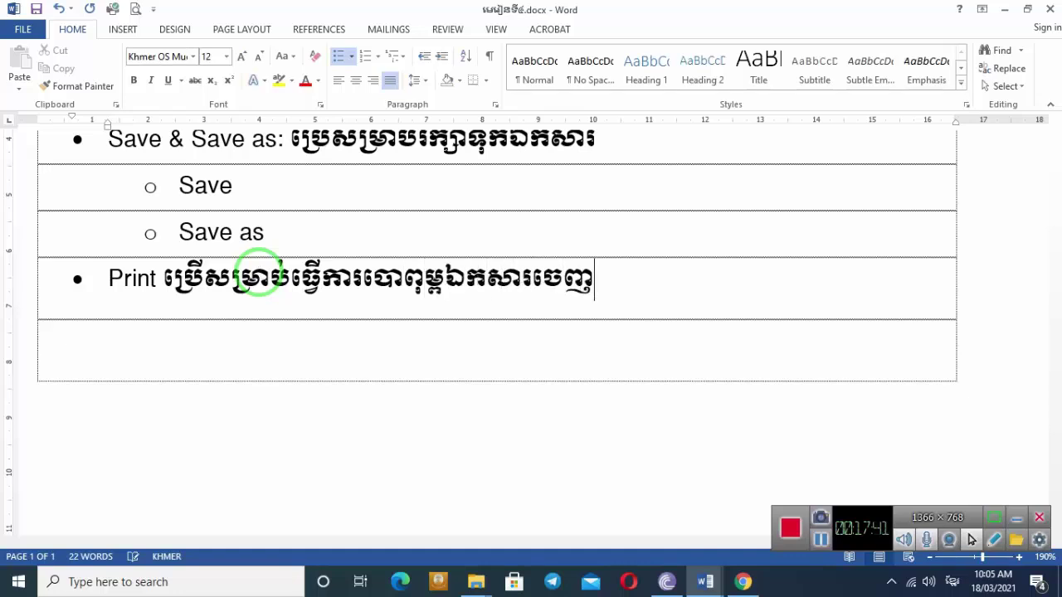
pyautogui.write('មកក')
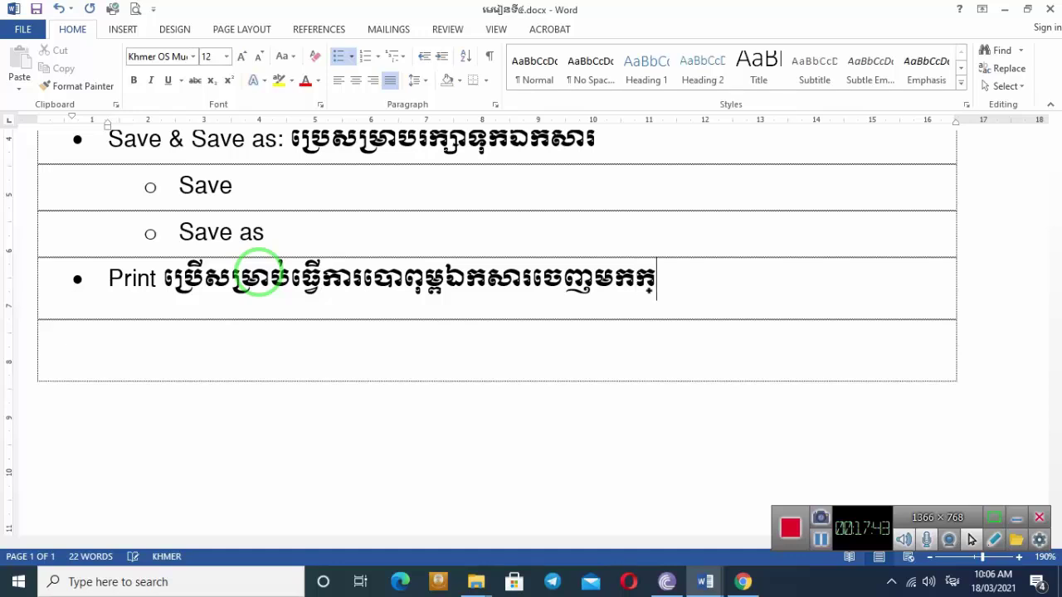
pyautogui.write('្រៅតាមរយ')
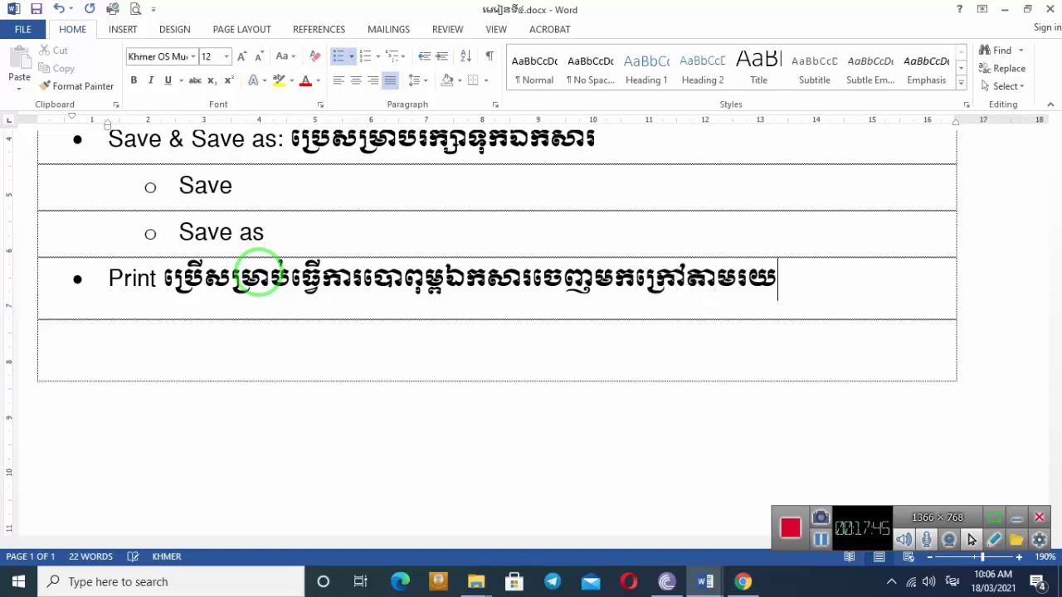
pyautogui.write('ៈម៉ាស៊ី')
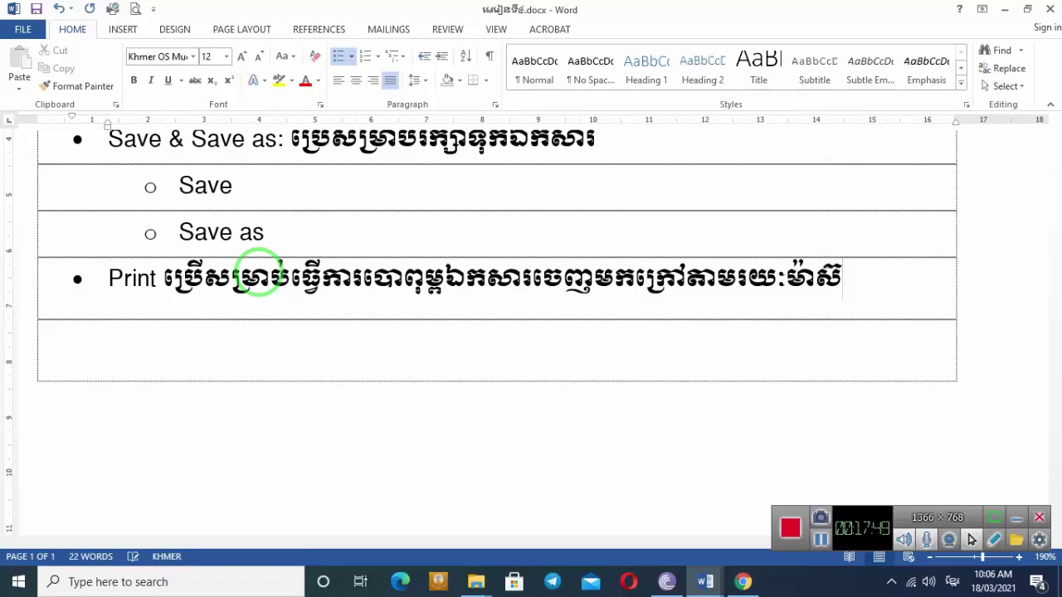
pyautogui.write('នព្រី')
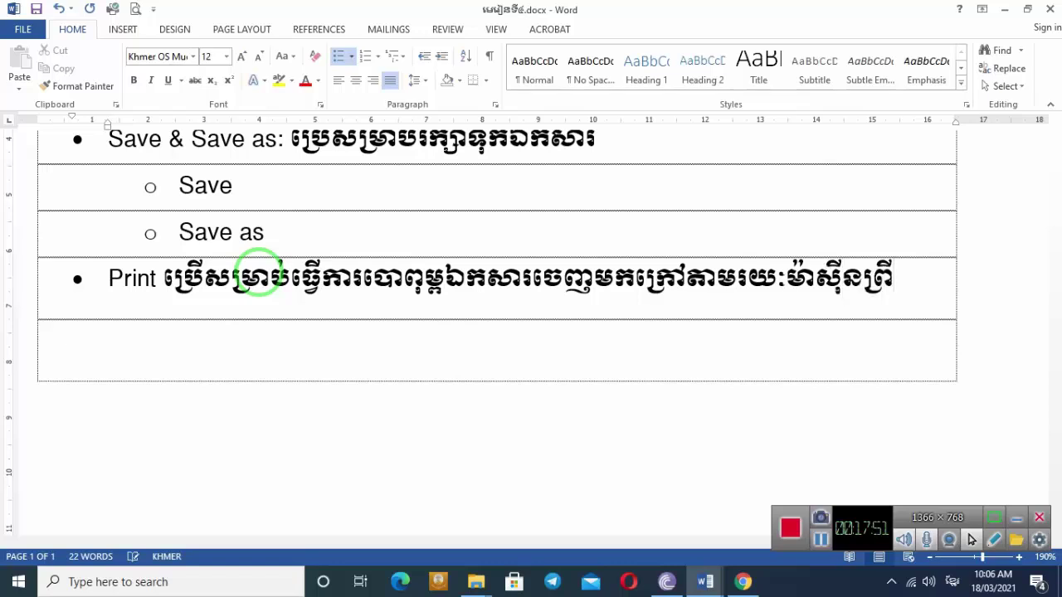
pyautogui.write('ន ះ')
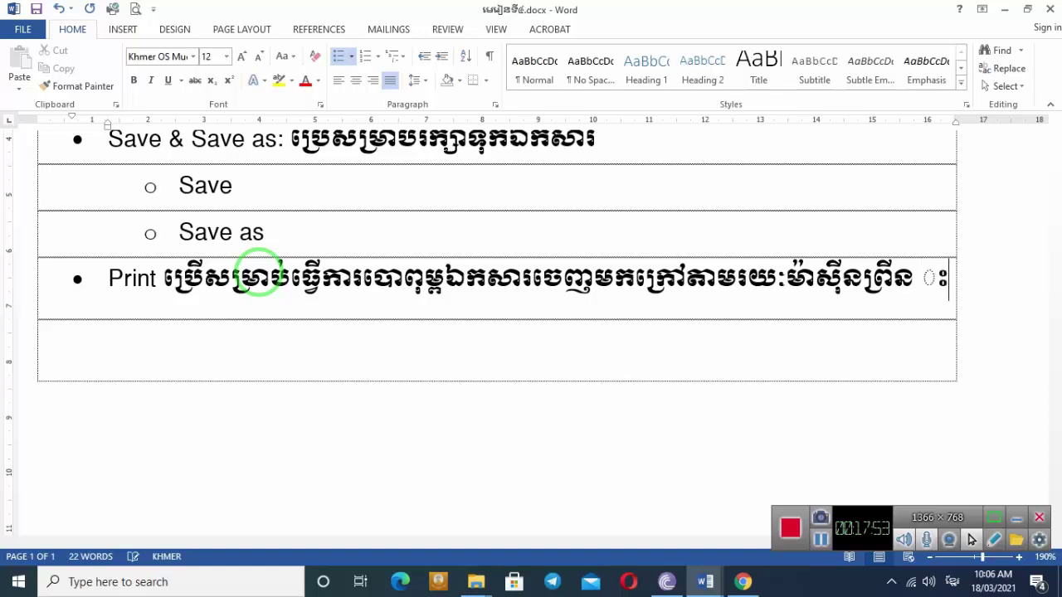
pyautogui.write('ៗ')
pyautogui.press('BackSpace')
pyautogui.press('BackSpace')
pyautogui.hotkey('alt', 'shift')
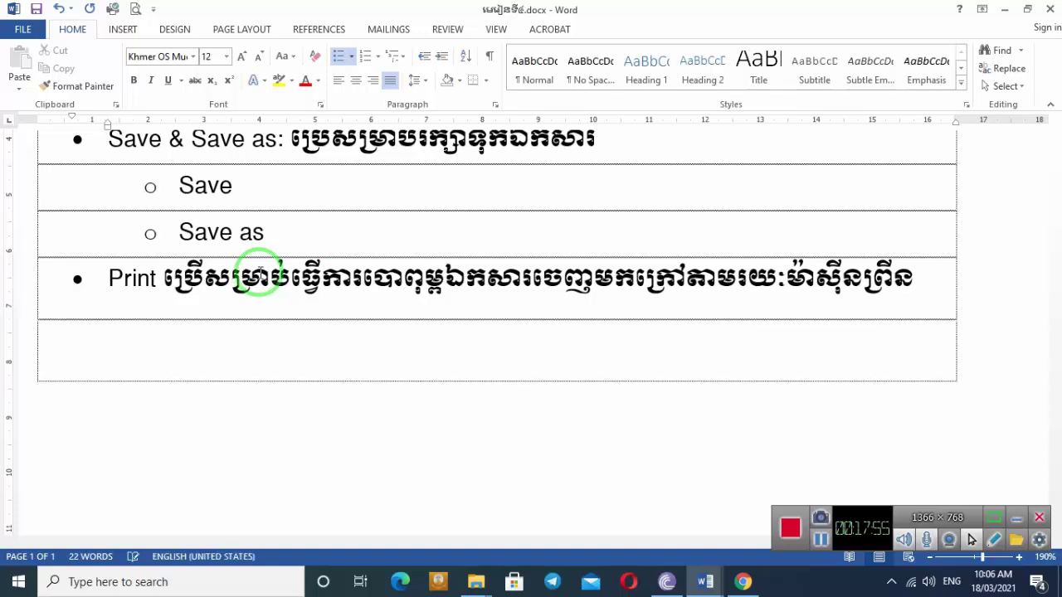
pyautogui.write('Hard')
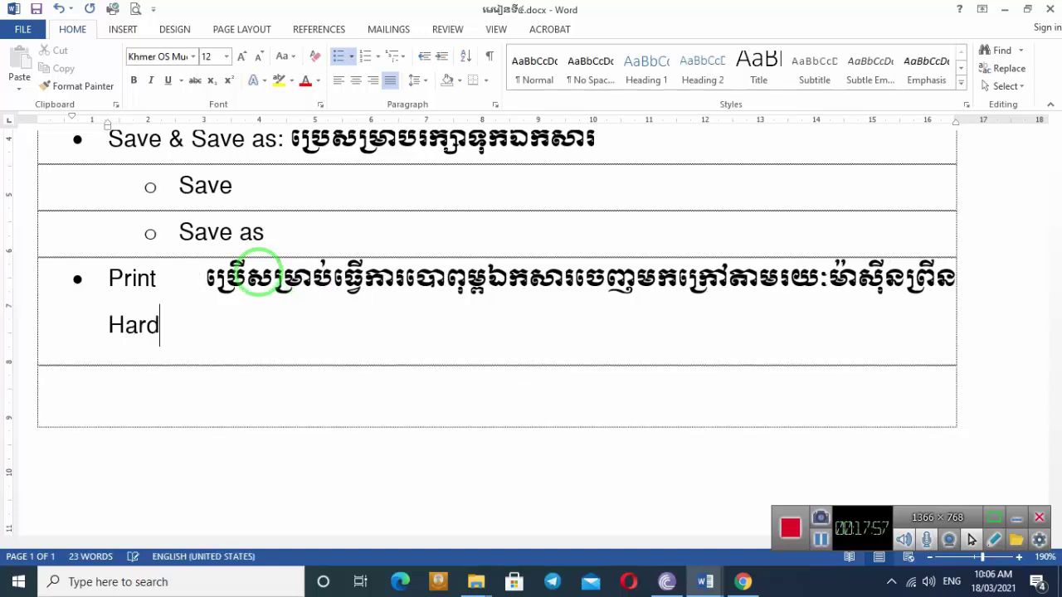
pyautogui.write(' Co')
pyautogui.write('py')
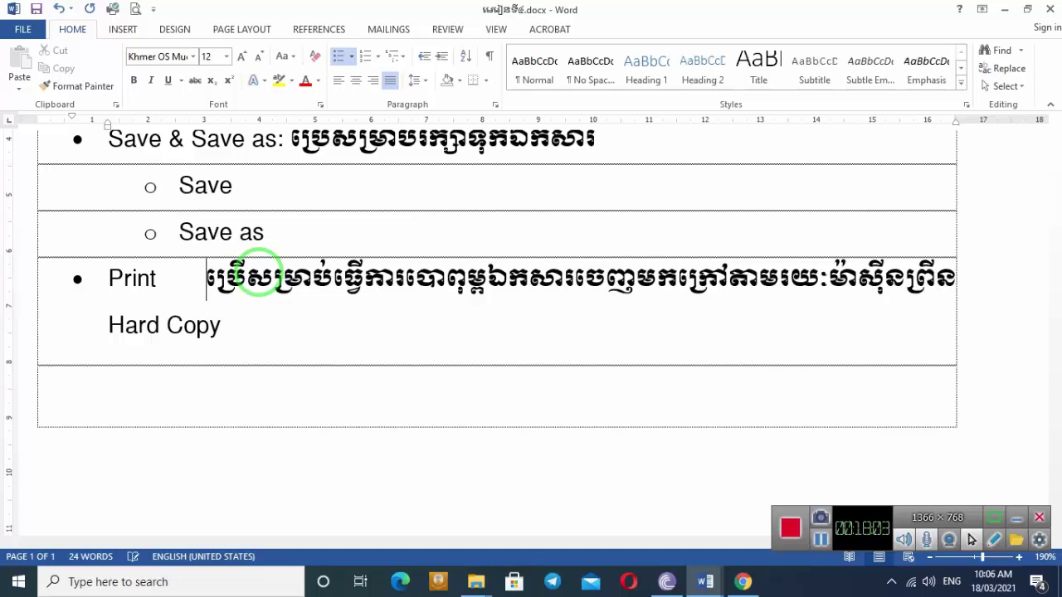
pyautogui.write('(')
pyautogui.write('C')
pyautogui.write('trl')
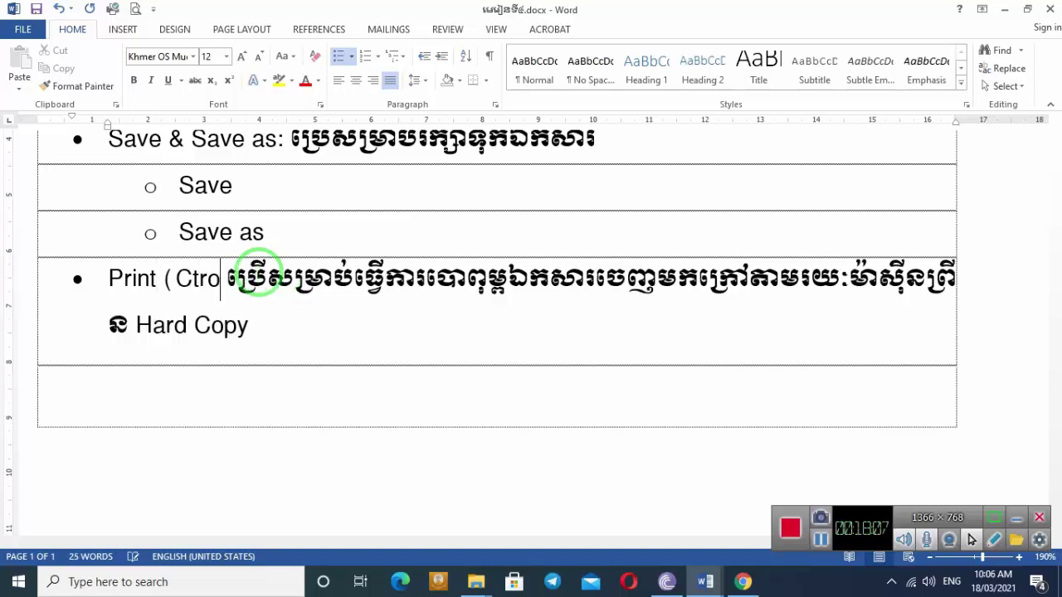
pyautogui.write('+P')
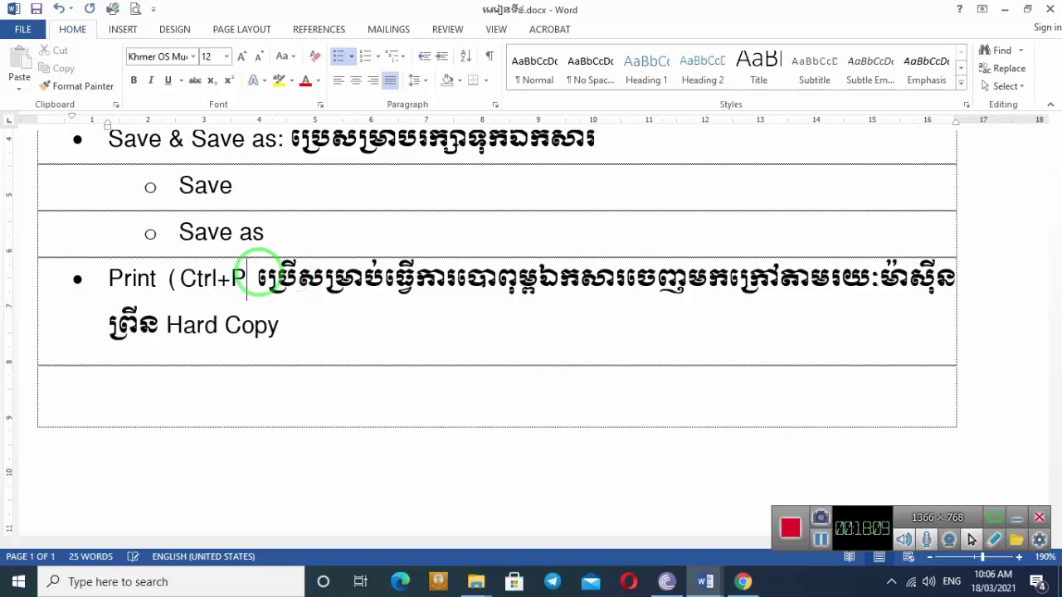
pyautogui.write(')')
pyautogui.hotkey('ctrl', 'p')
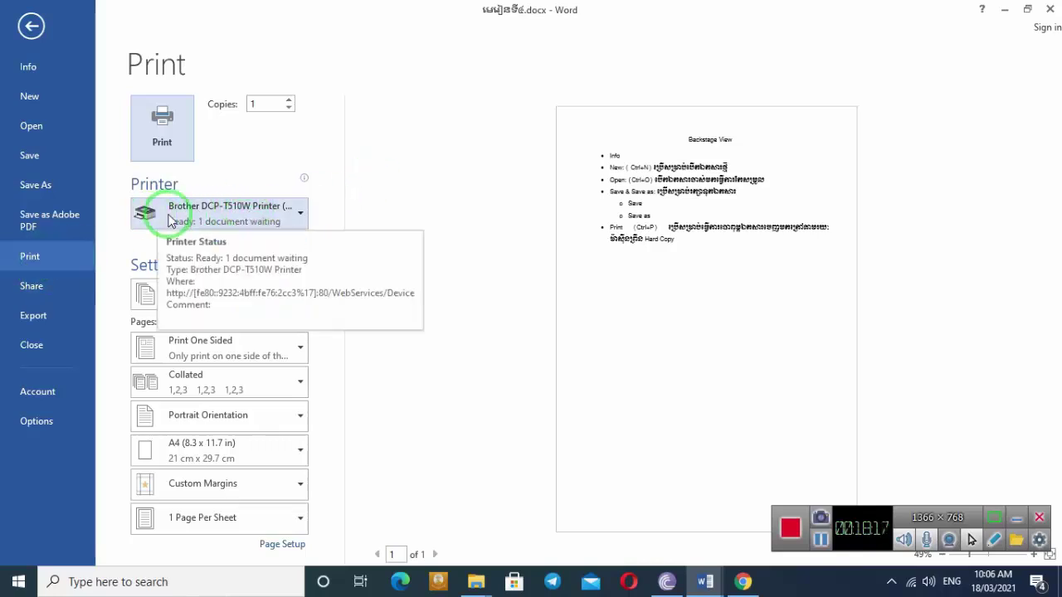
# Choose RICOH Aficio MP 201 as the printer in the Print settings.
pyautogui.click(301, 216)
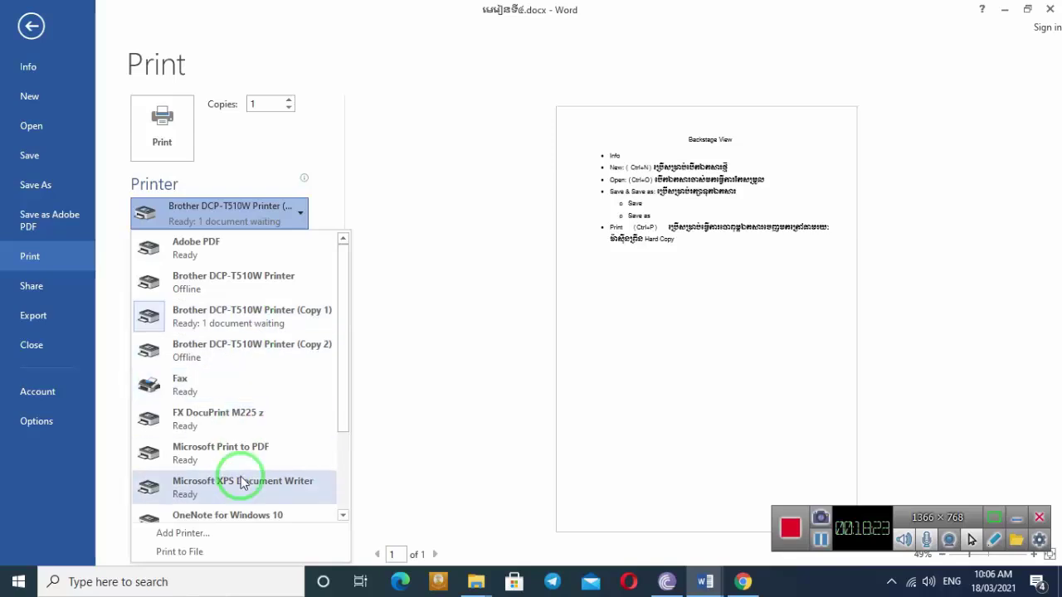
pyautogui.scroll(-2, 257, 382)
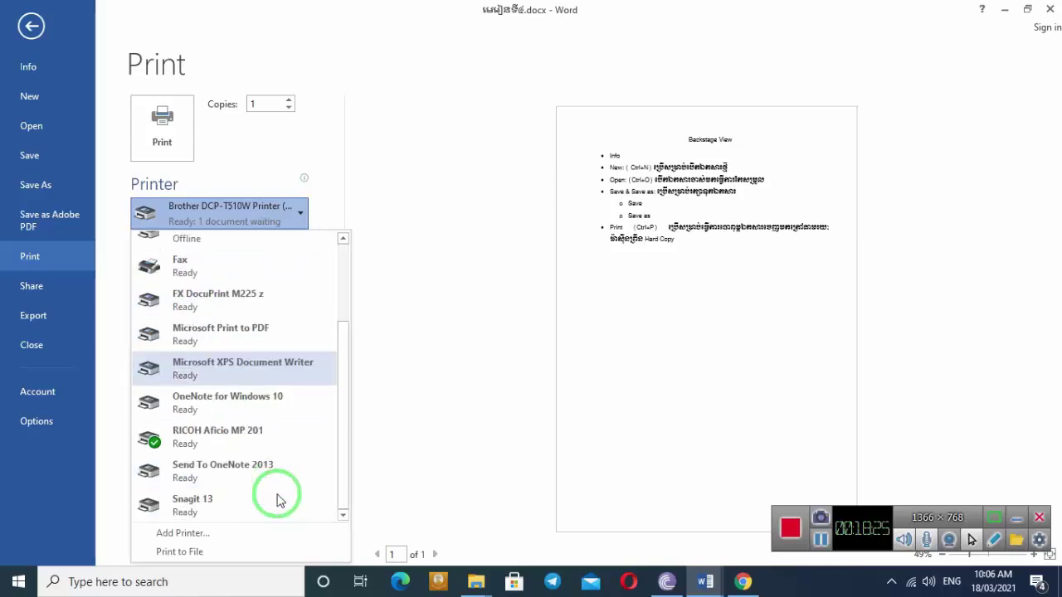
pyautogui.click(239, 430)
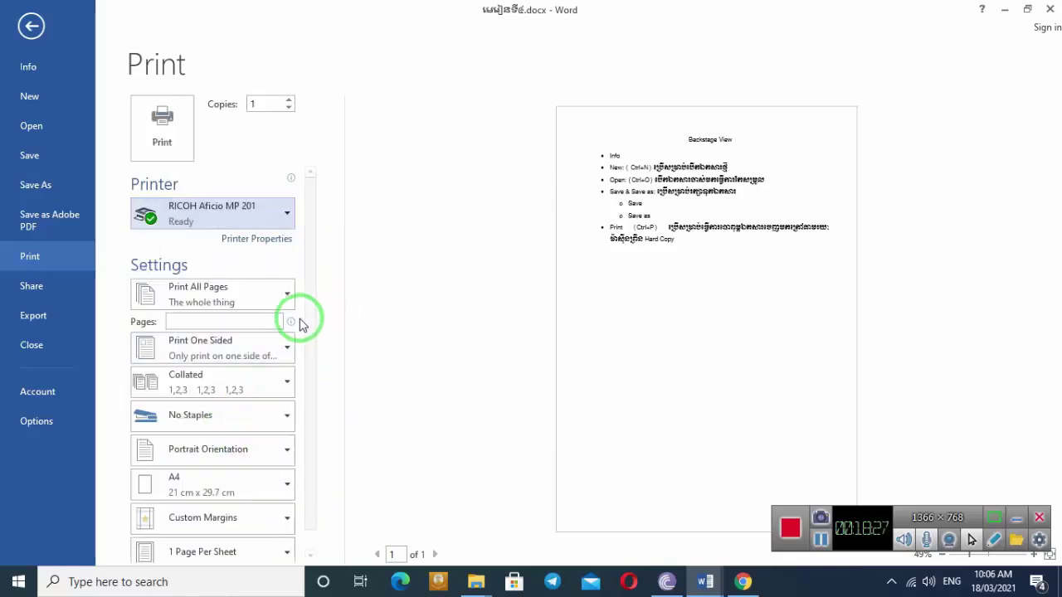
pyautogui.click(212, 313)
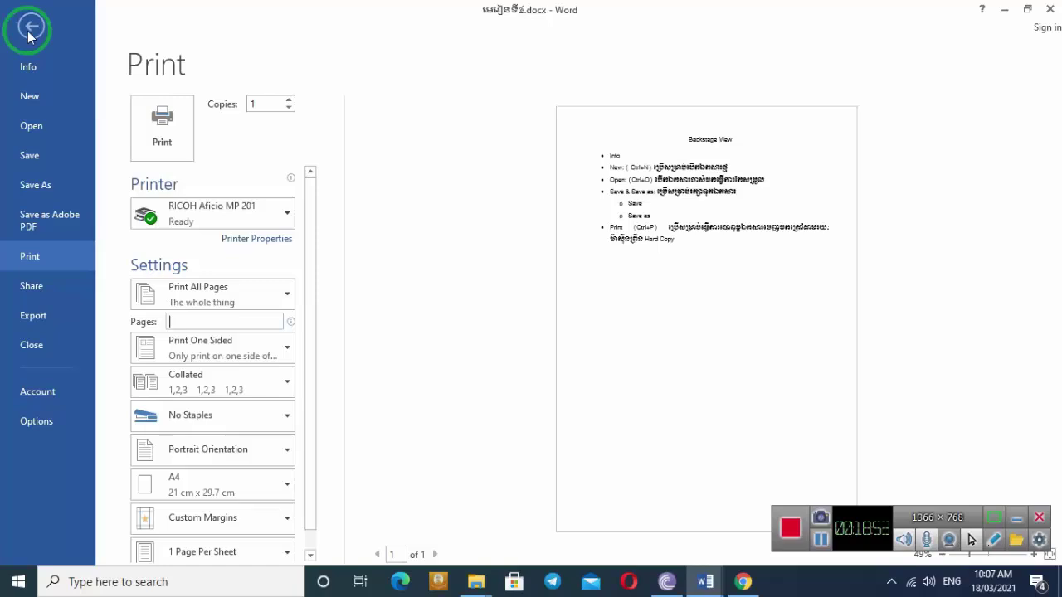
# Try sending the document by e-mail with Share > Email > Send as Attachment.
pyautogui.click(34, 294)
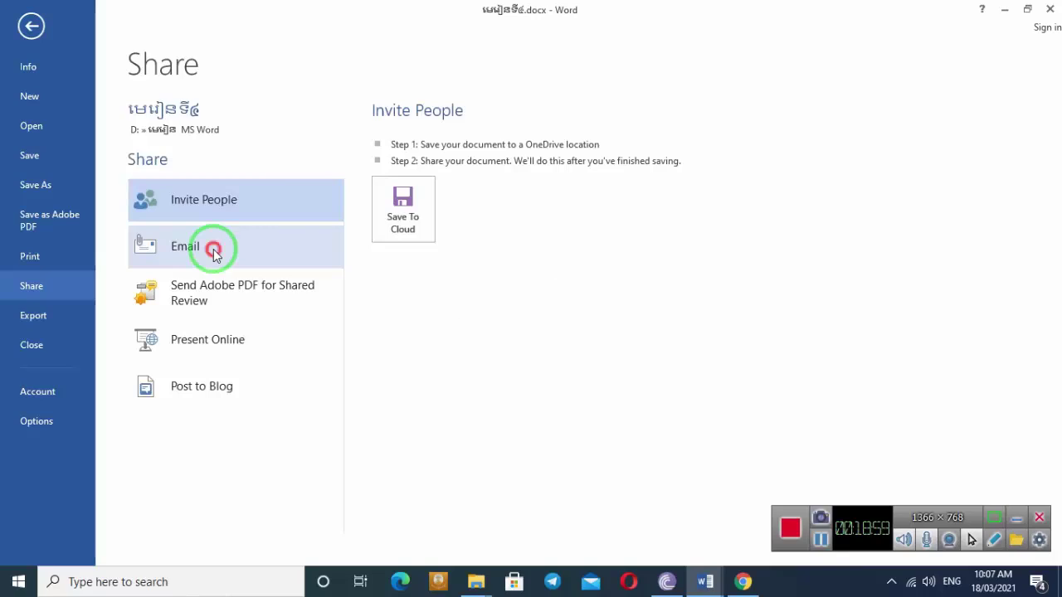
pyautogui.click(214, 251)
pyautogui.click(419, 158)
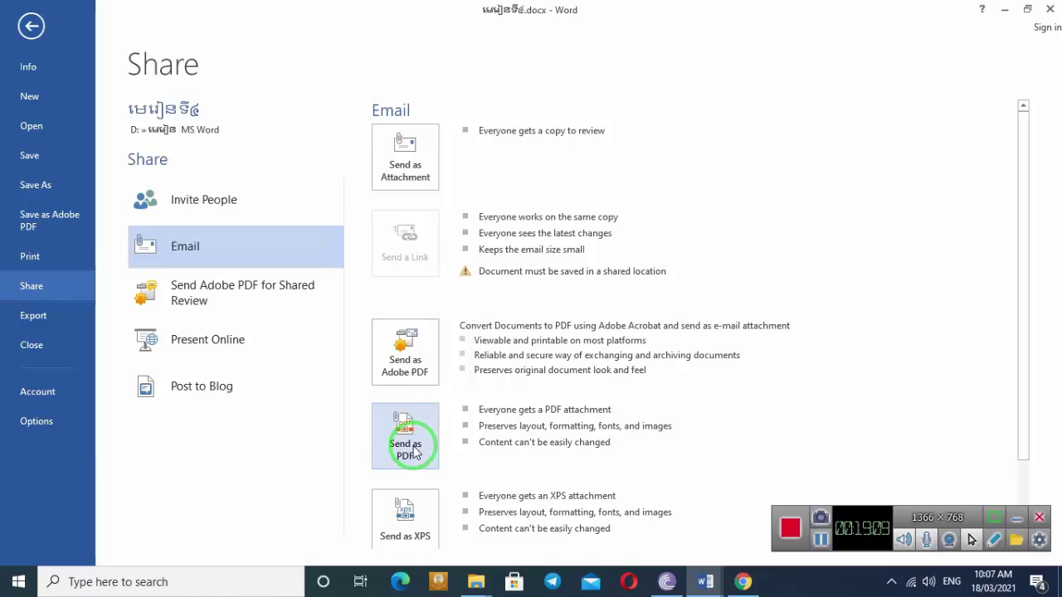
pyautogui.click(408, 171)
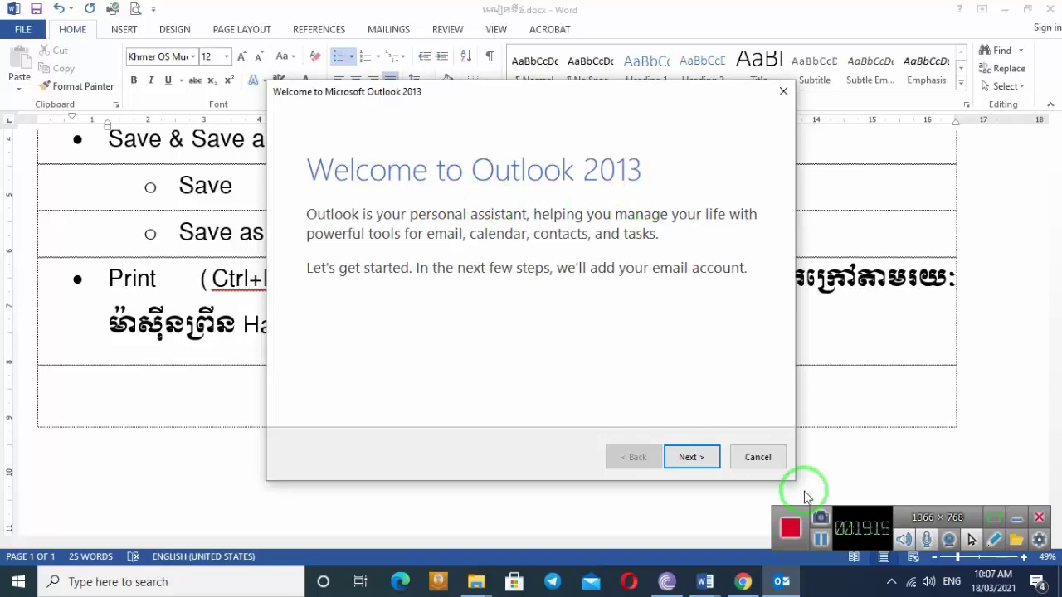
# Cancel the Outlook setup wizard, dismiss the mail error, and show the document's Info page.
pyautogui.click(758, 458)
pyautogui.click(563, 352)
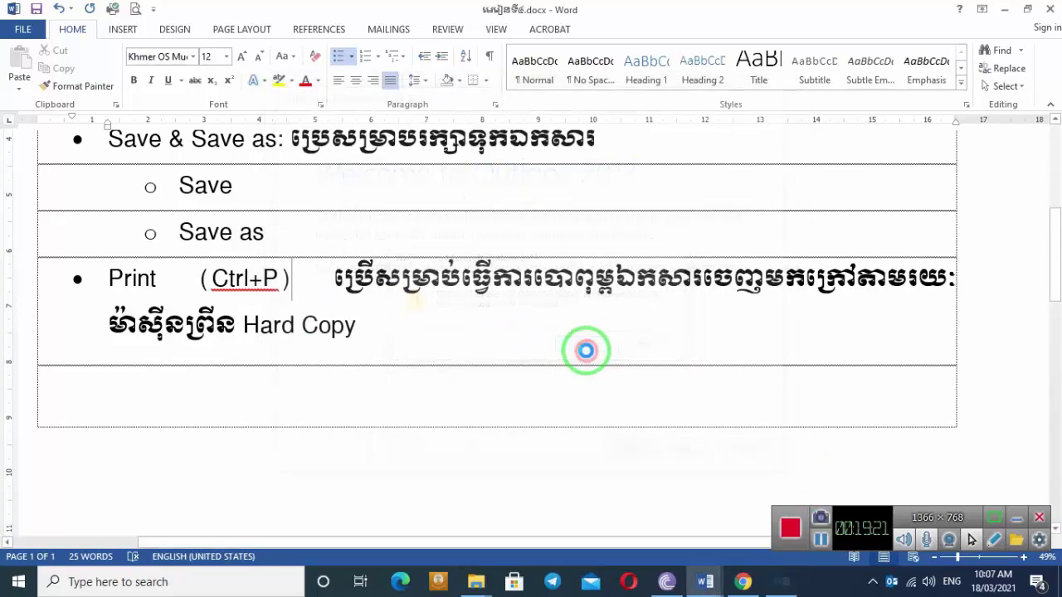
pyautogui.click(611, 296)
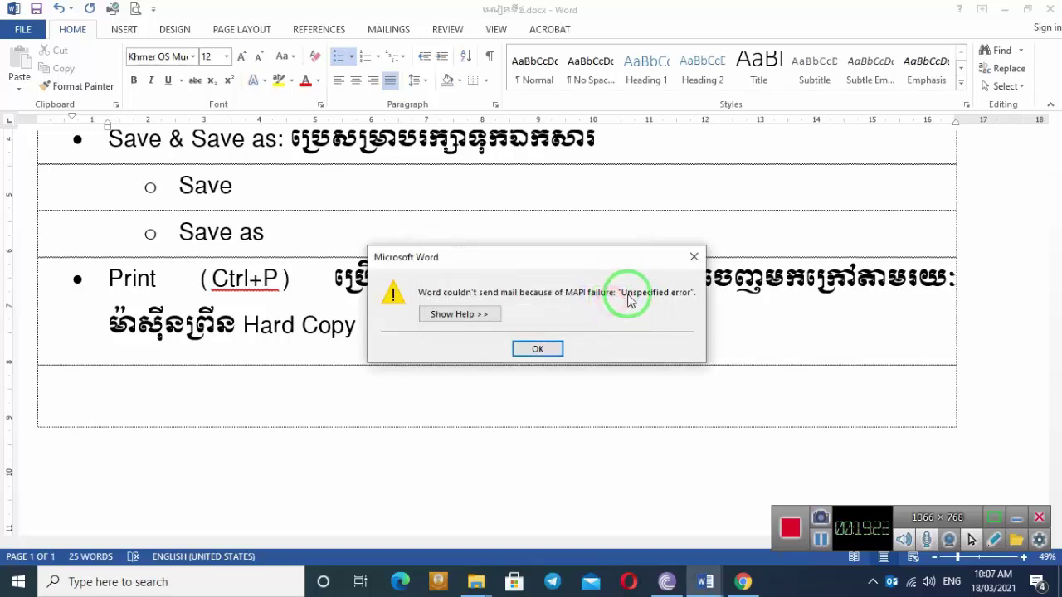
pyautogui.click(694, 256)
pyautogui.click(633, 245)
pyautogui.click(537, 349)
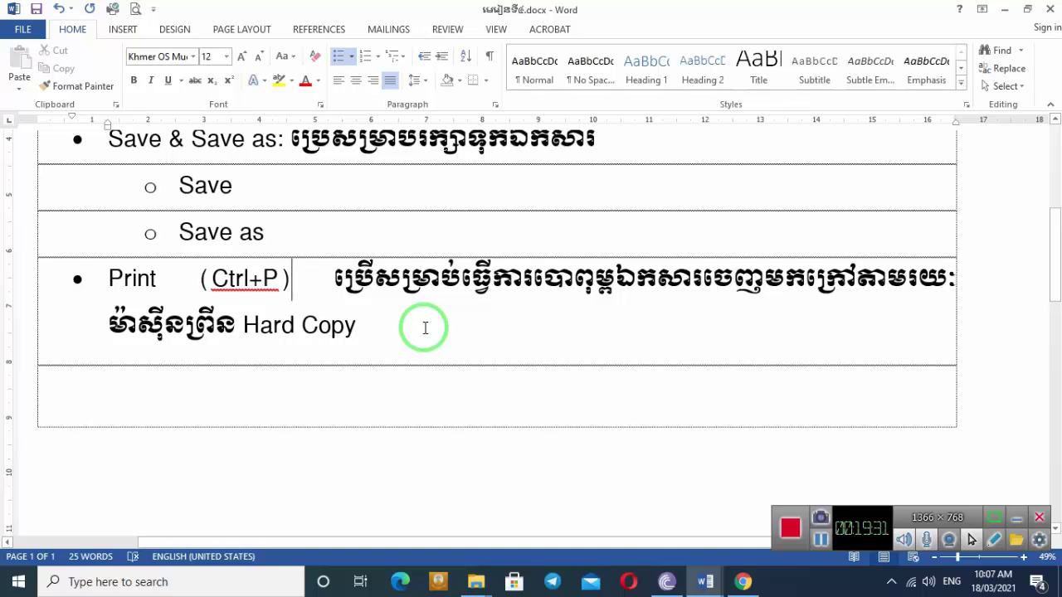
pyautogui.click(24, 29)
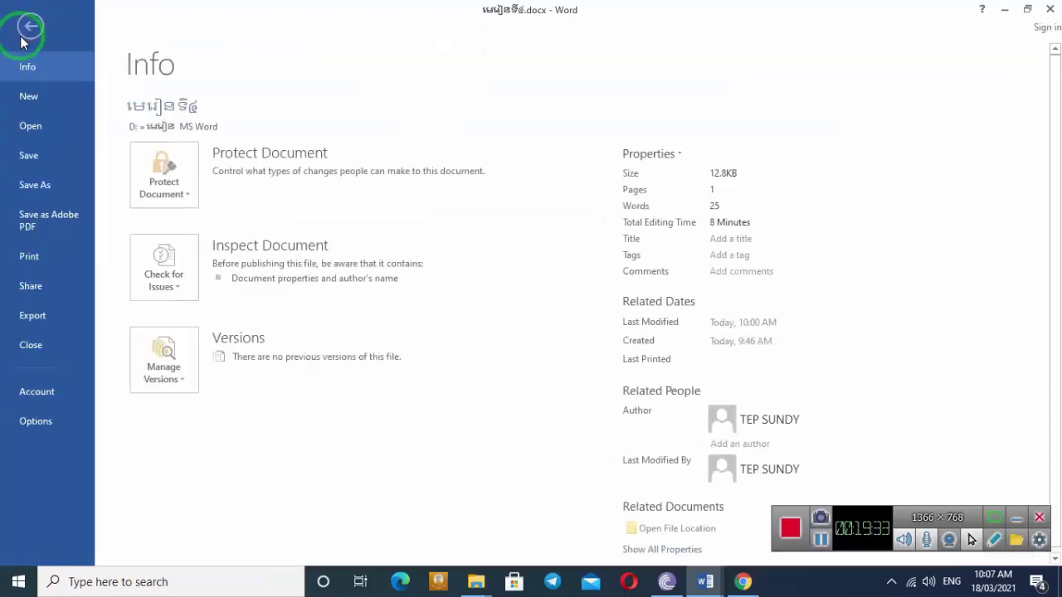
# View the Export options, return to the document, and select the list text starting at Info.
pyautogui.click(45, 315)
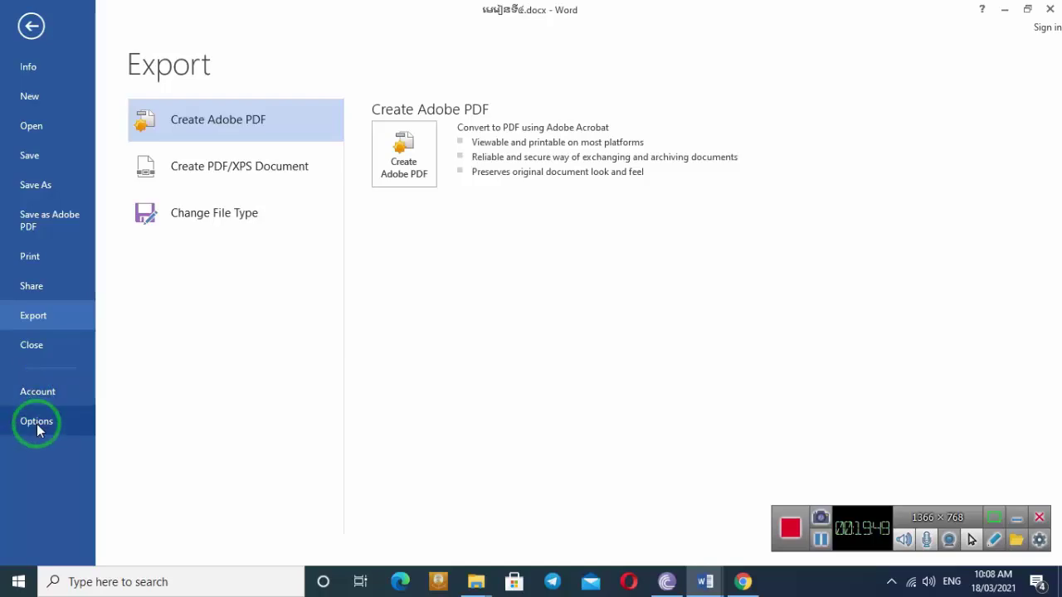
pyautogui.click(30, 25)
pyautogui.moveTo(80, 204); pyautogui.dragTo(290, 370)
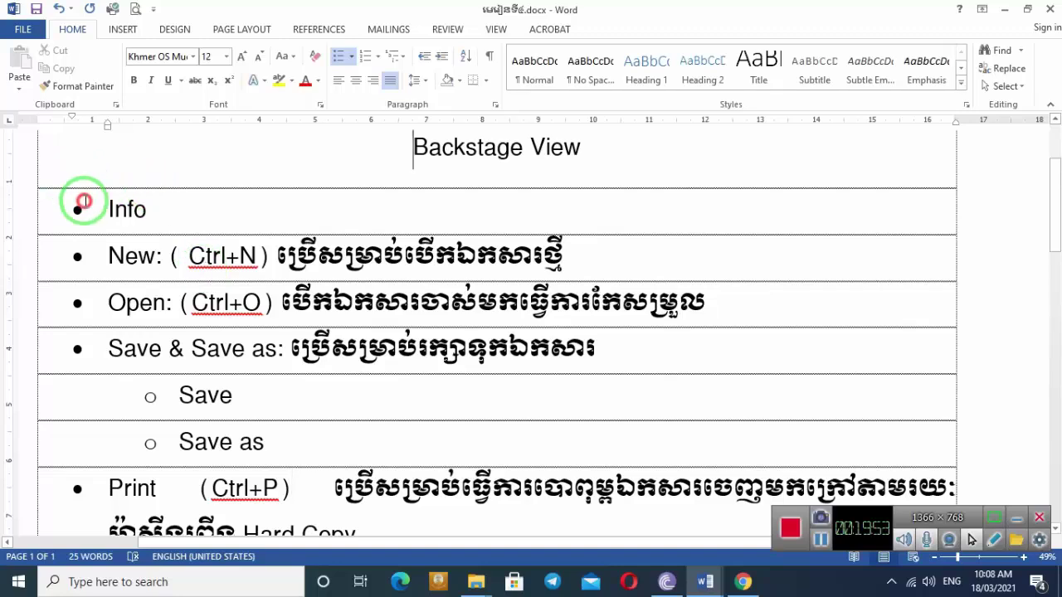
pyautogui.click(408, 360)
pyautogui.scroll(3, 386, 378)
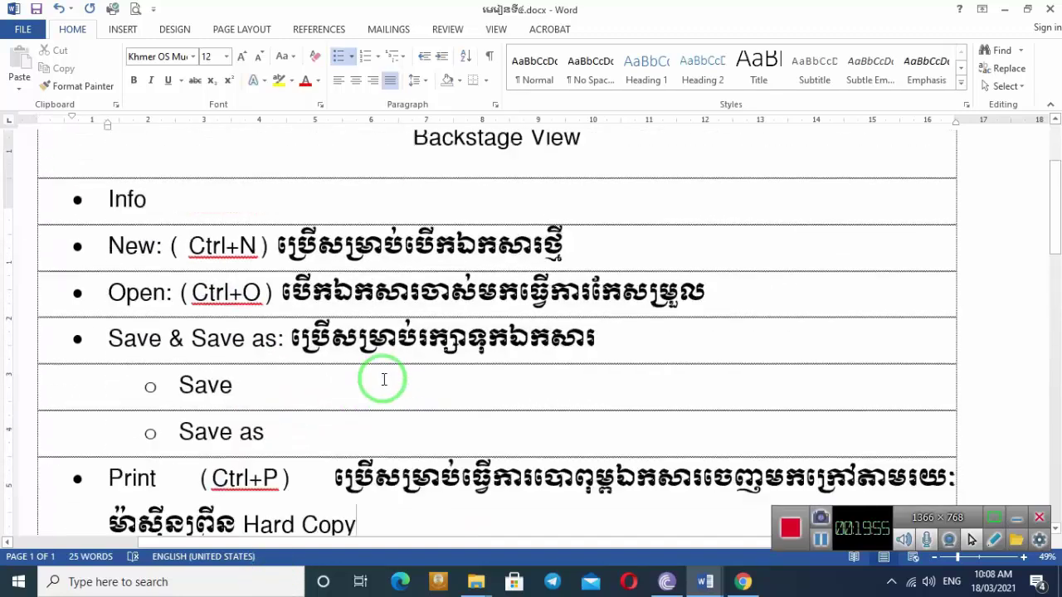
pyautogui.scroll(2, 385, 378)
# Open and close the backstage view, scroll the document, then reopen the backstage Info page.
pyautogui.click(23, 29)
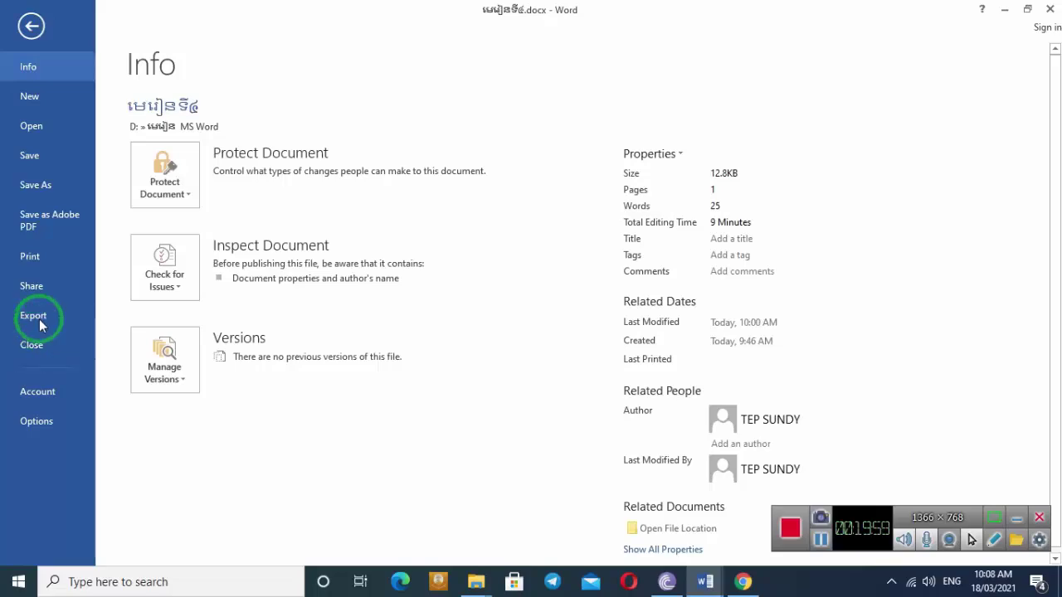
pyautogui.click(42, 28)
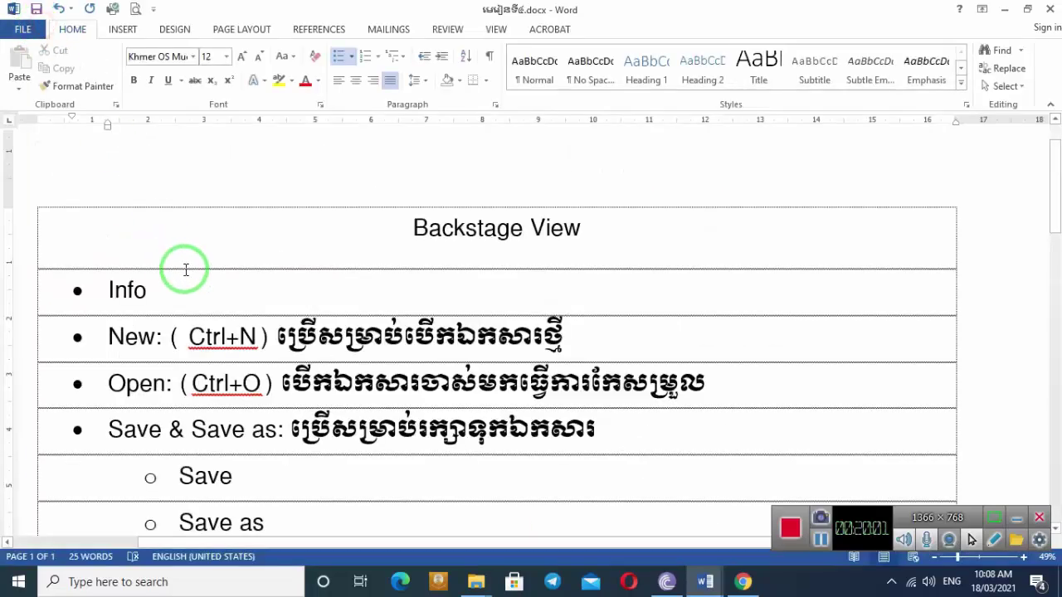
pyautogui.scroll(-3, 182, 268)
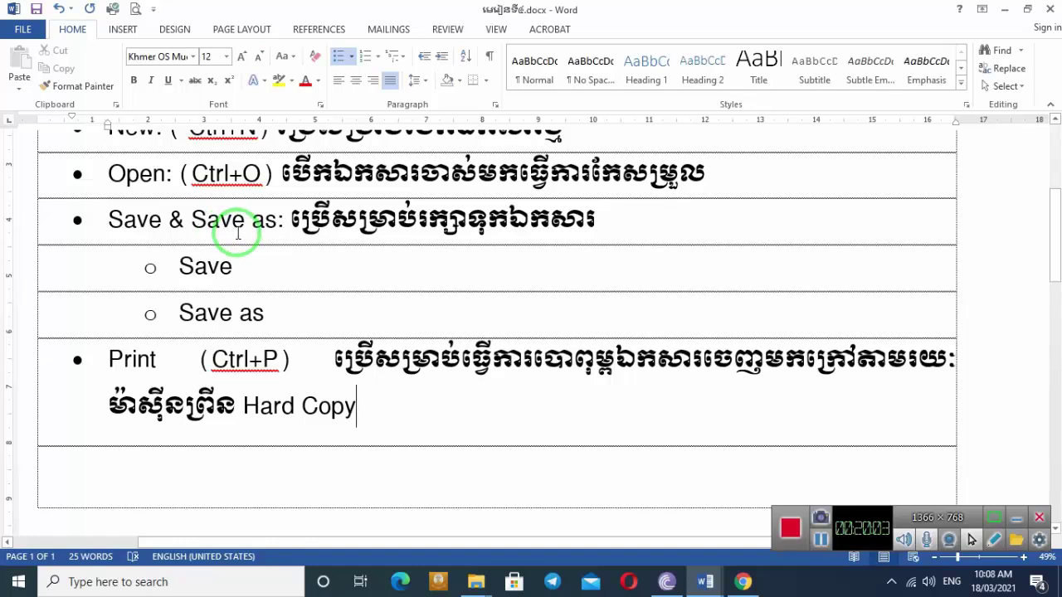
pyautogui.scroll(-1, 452, 314)
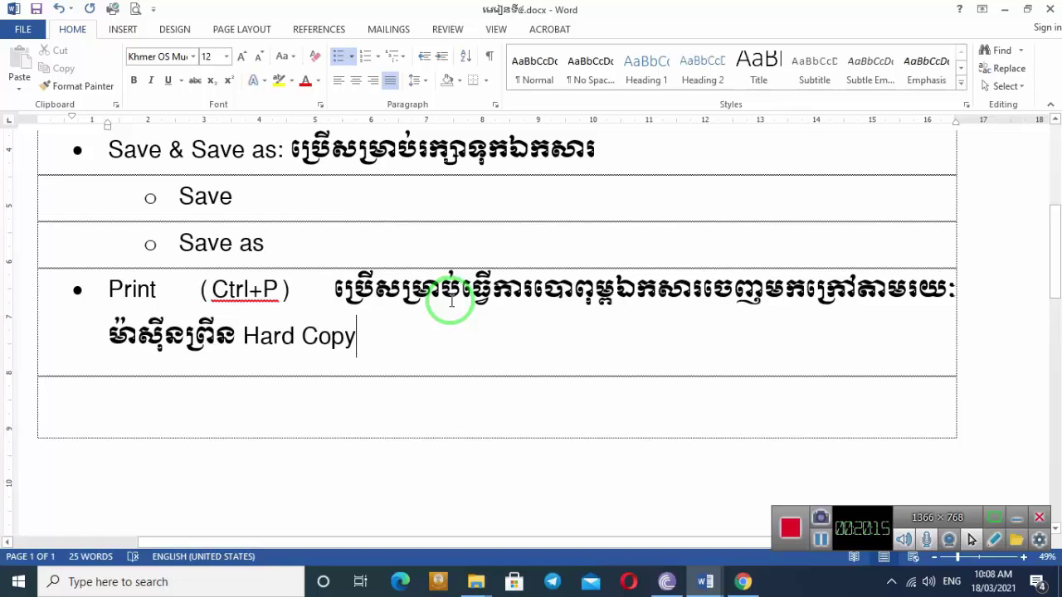
pyautogui.click(27, 30)
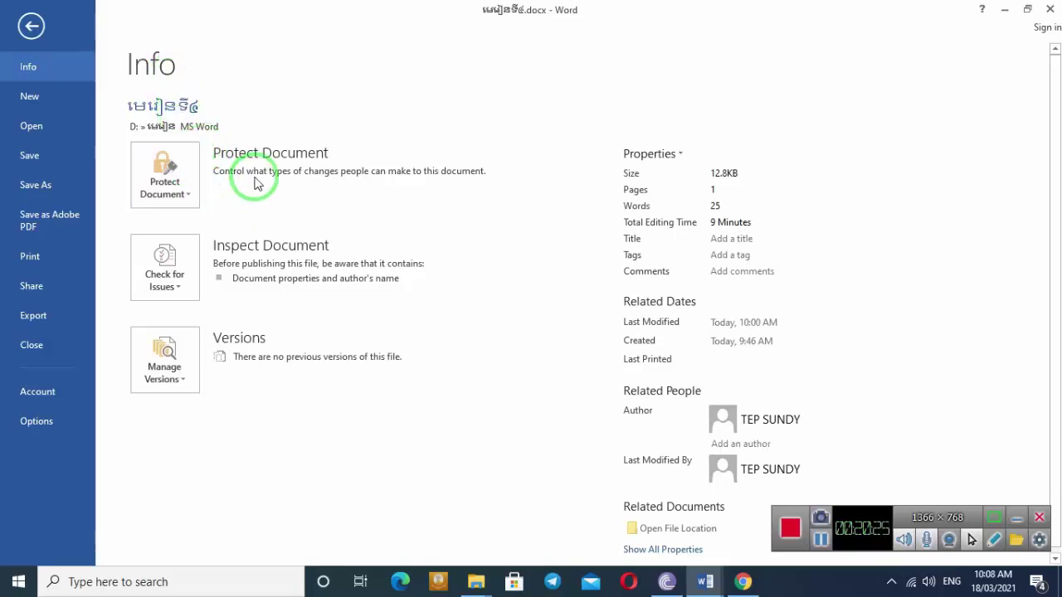
pyautogui.click(179, 188)
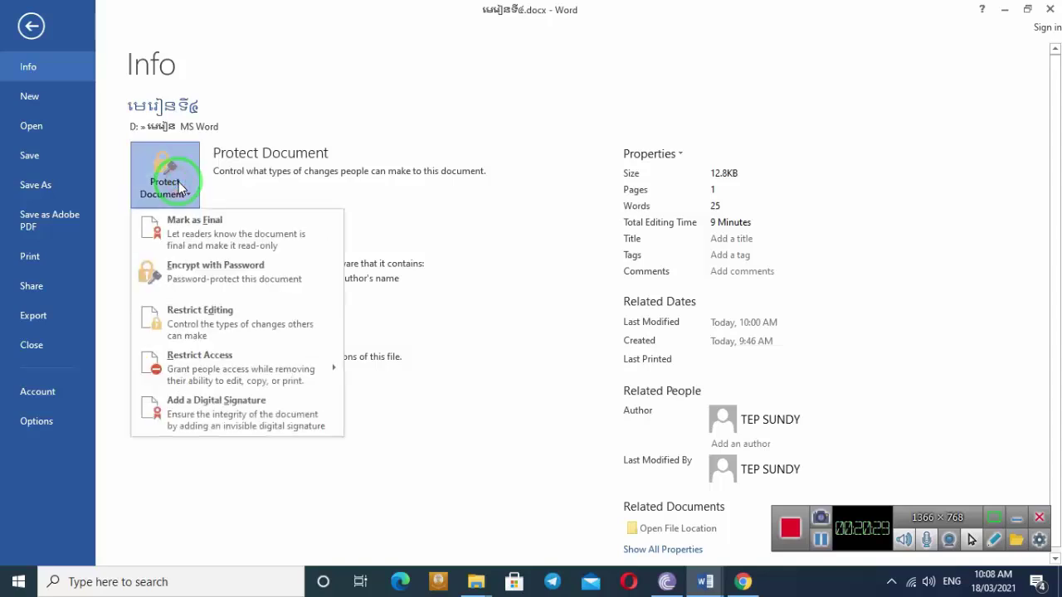
pyautogui.moveTo(237, 367)
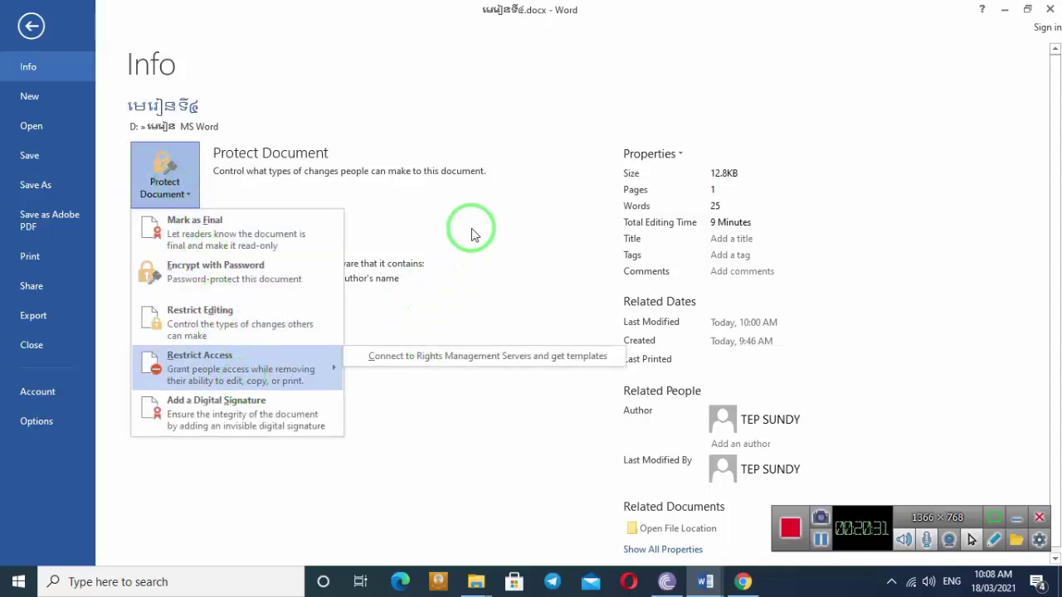
pyautogui.click(471, 235)
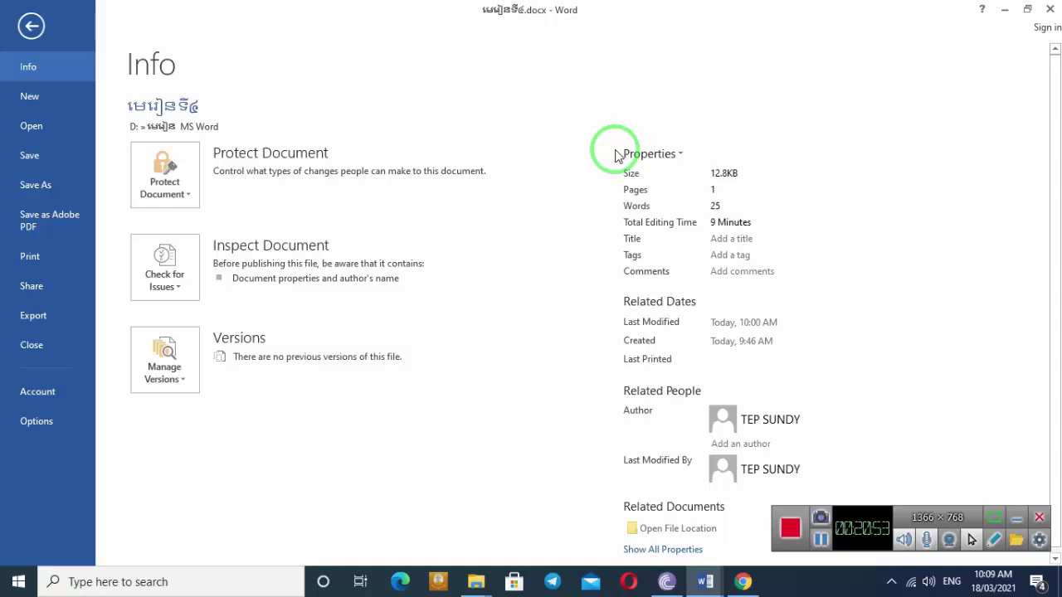
# Turn on screen drawing and outline the Properties panel and its file size in red.
pyautogui.hotkey('ctrl', 'alt', 'd')
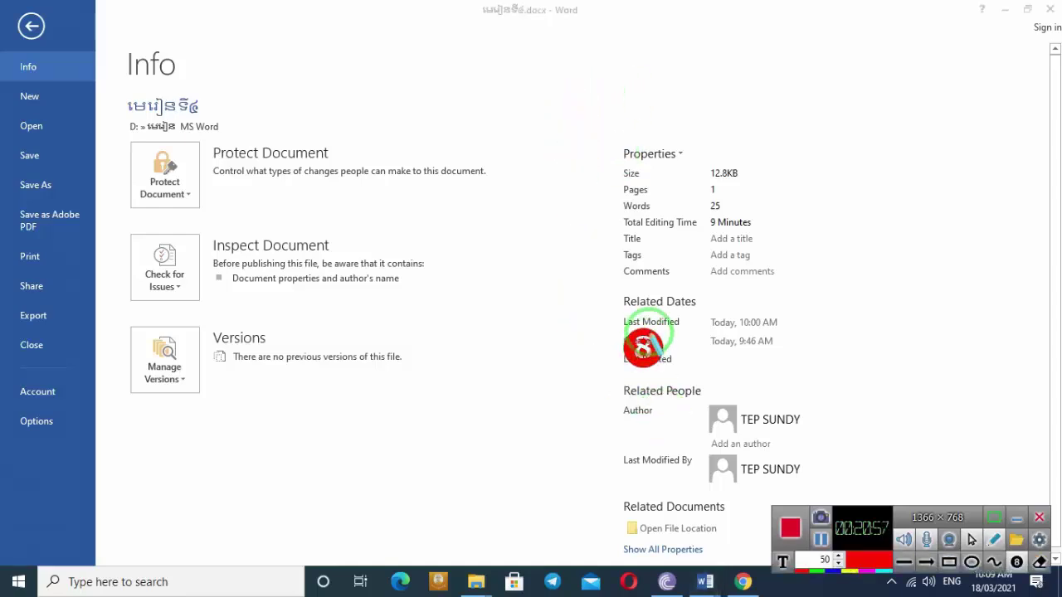
pyautogui.click(643, 347)
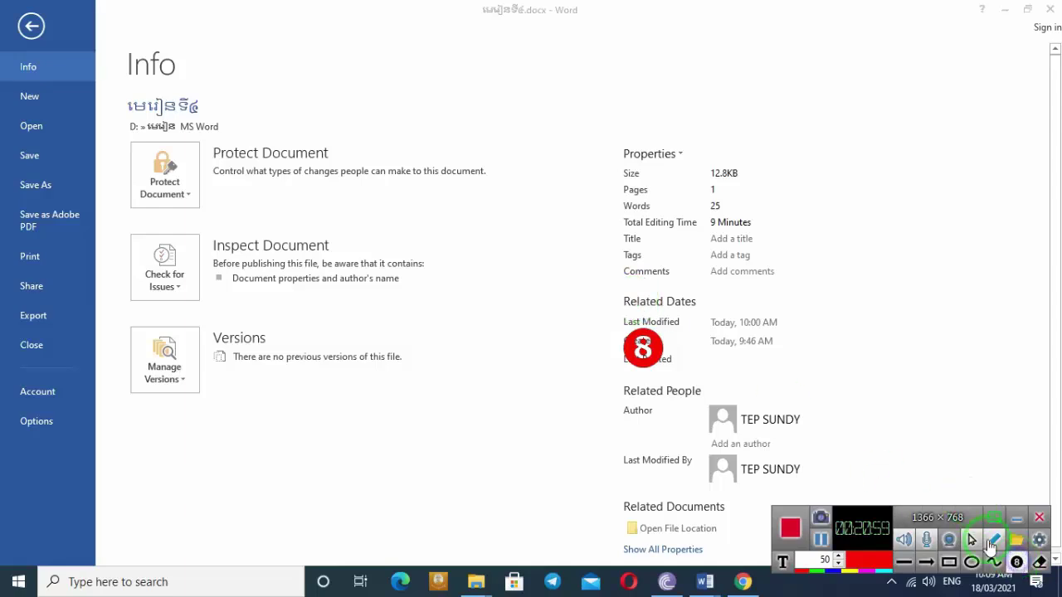
pyautogui.hotkey('ctrl', 'z')
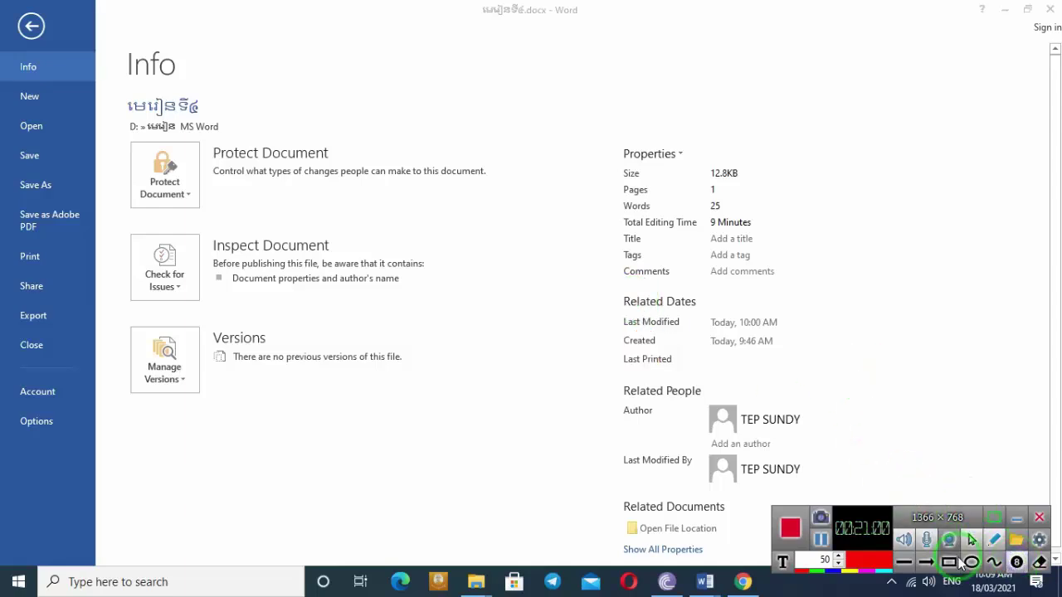
pyautogui.moveTo(604, 118); pyautogui.dragTo(830, 568)
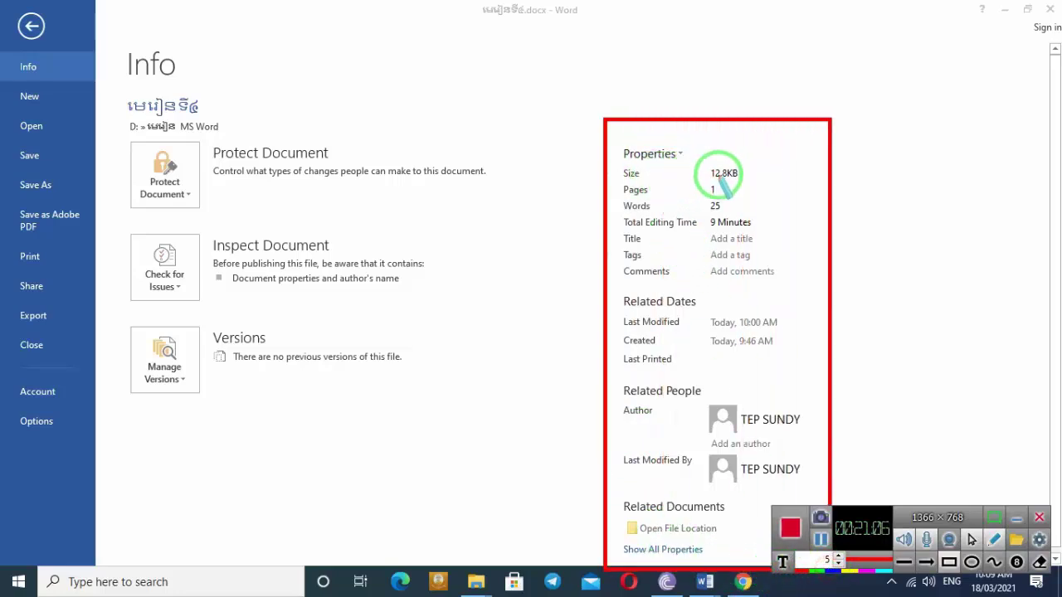
pyautogui.moveTo(709, 157)
pyautogui.mouseDown()
pyautogui.moveTo(708, 178)
pyautogui.moveTo(756, 177)
pyautogui.moveTo(727, 214)
pyautogui.mouseUp()
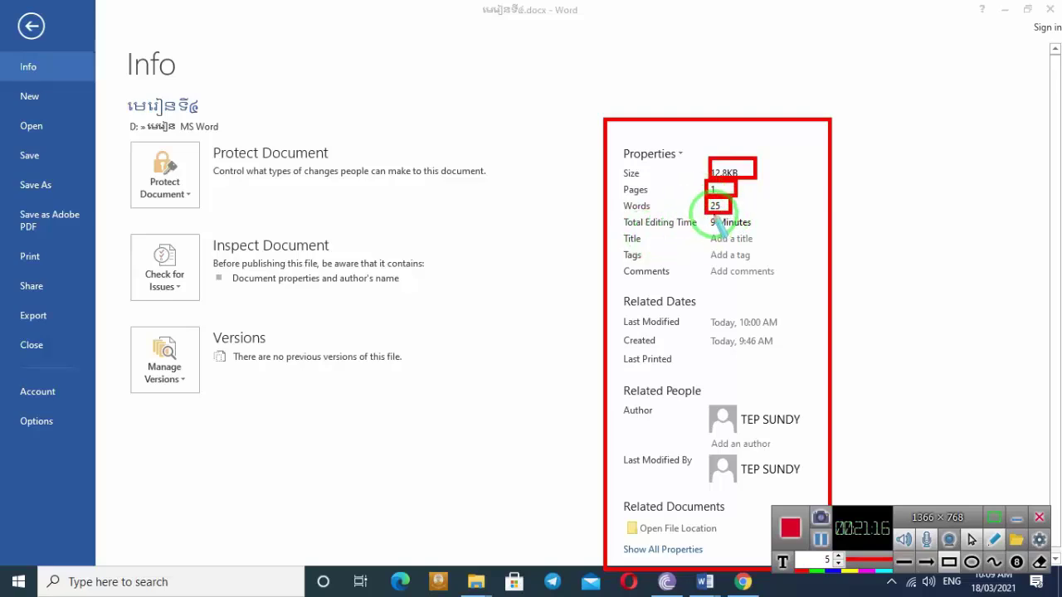
# Frame the 9 Minutes editing time, Last Modified and Created dates, and author, then exit drawing.
pyautogui.moveTo(704, 214); pyautogui.dragTo(760, 236)
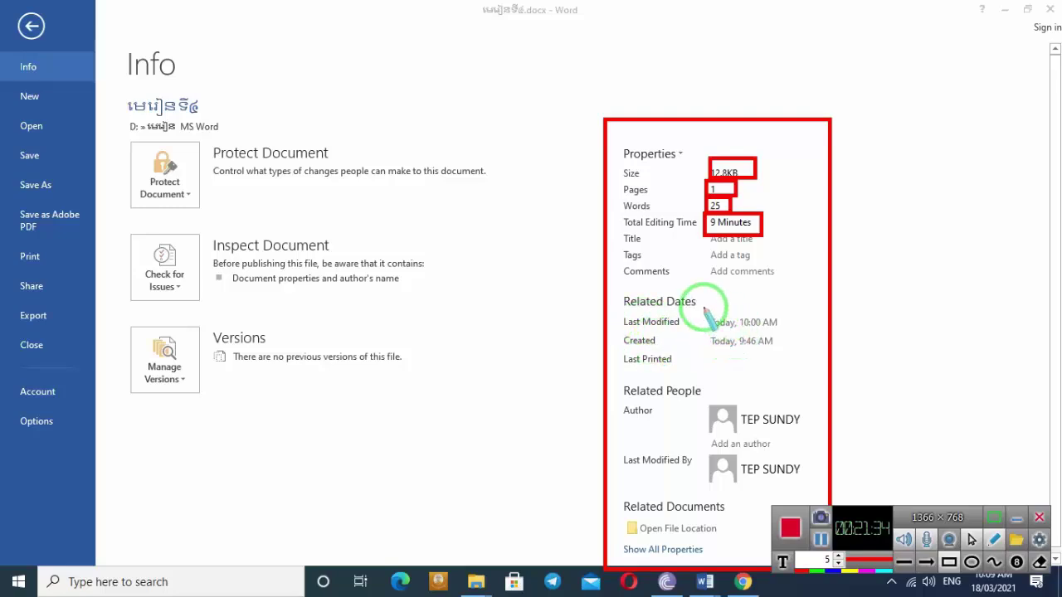
pyautogui.moveTo(704, 310); pyautogui.dragTo(784, 329)
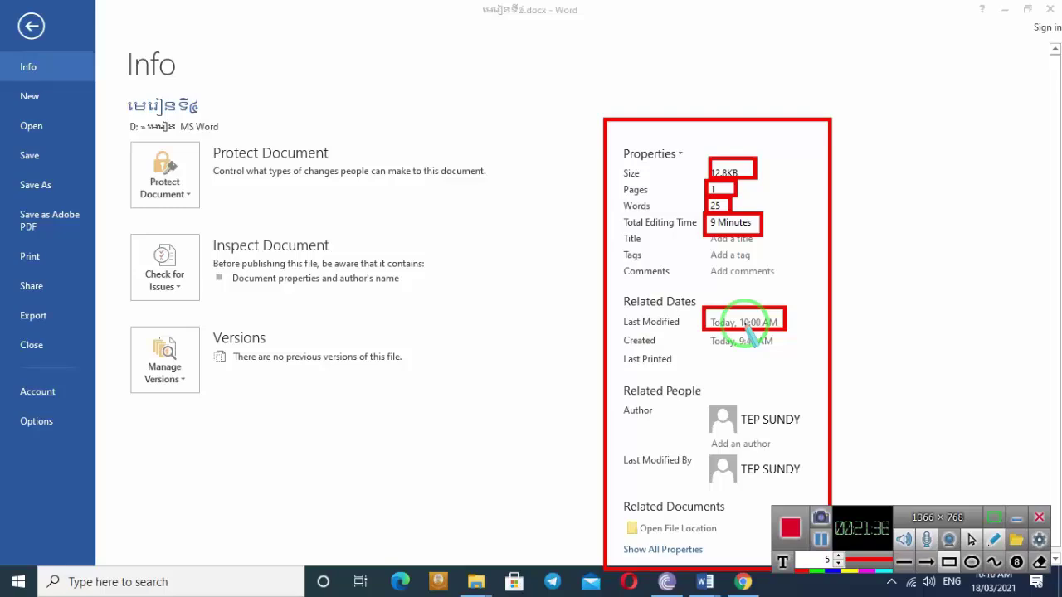
pyautogui.moveTo(704, 334); pyautogui.dragTo(786, 352)
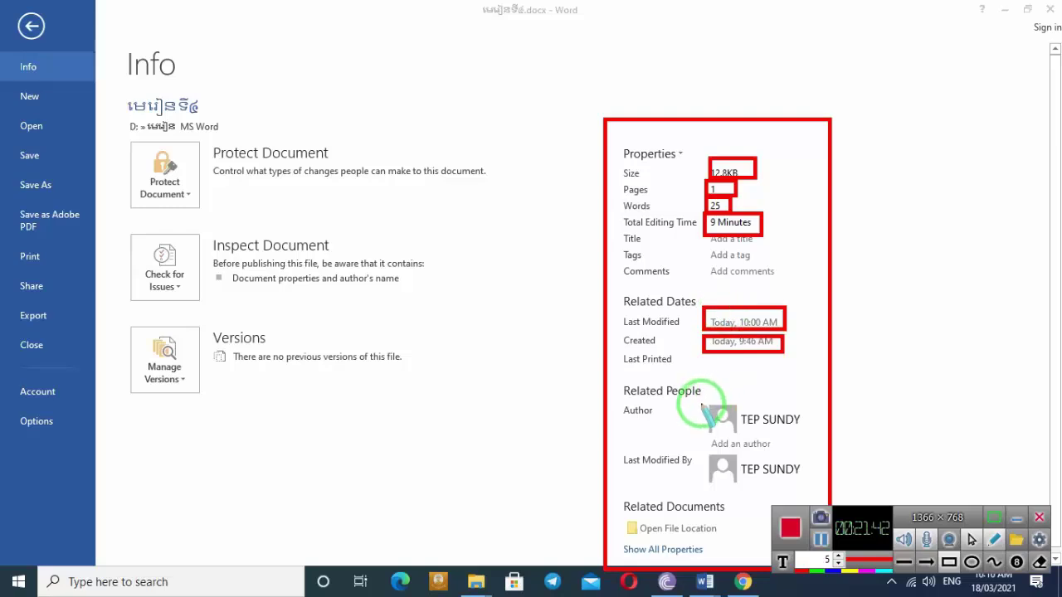
pyautogui.moveTo(708, 392); pyautogui.dragTo(815, 445)
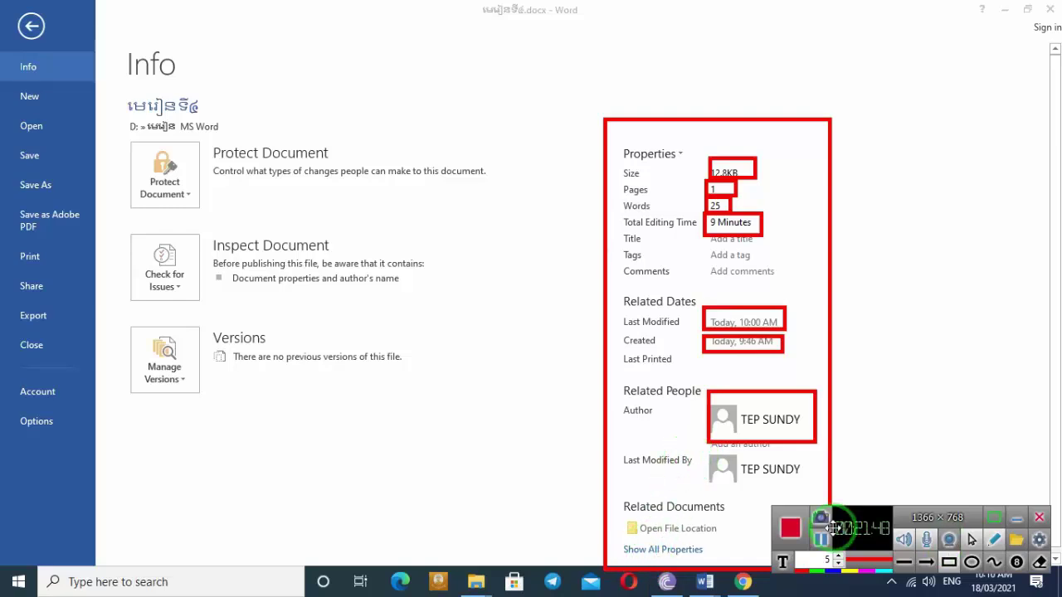
pyautogui.rightClick(952, 433)
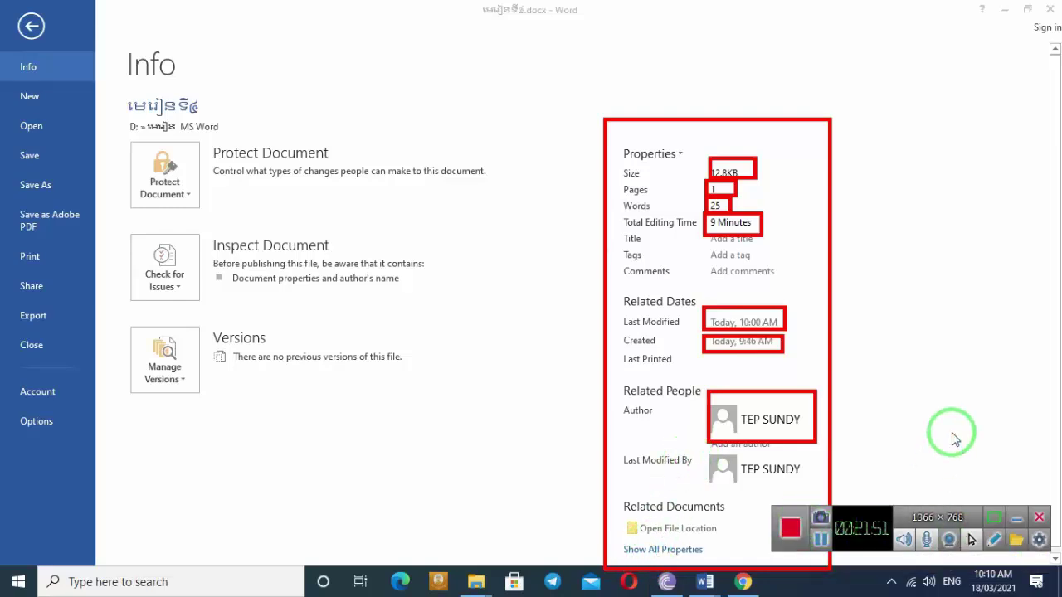
pyautogui.click(670, 541)
# Show all document properties, scroll through them, and return to the Backstage View table document.
pyautogui.click(653, 550)
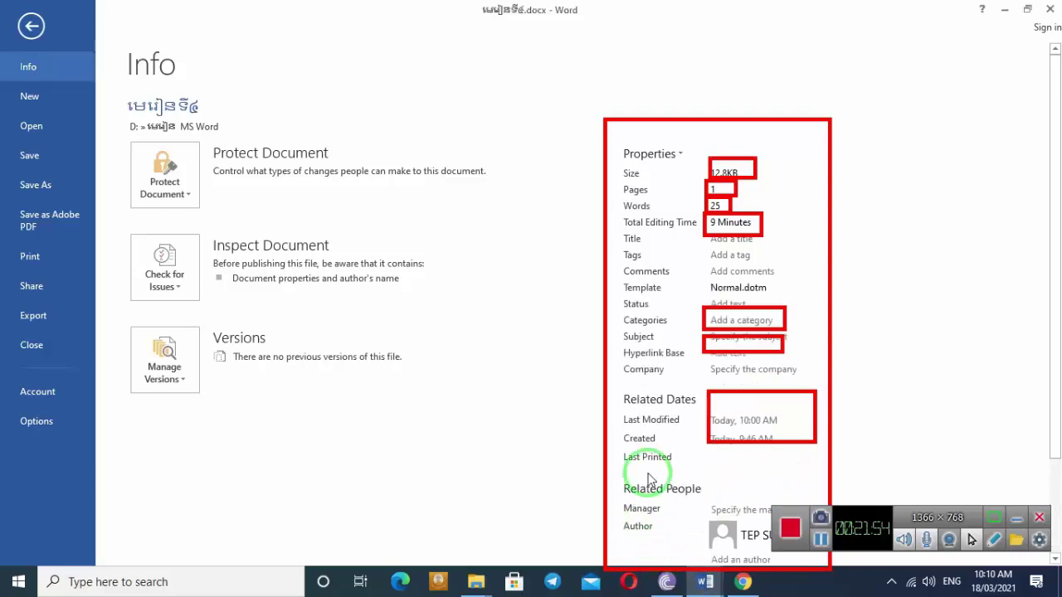
pyautogui.scroll(-2, 655, 448)
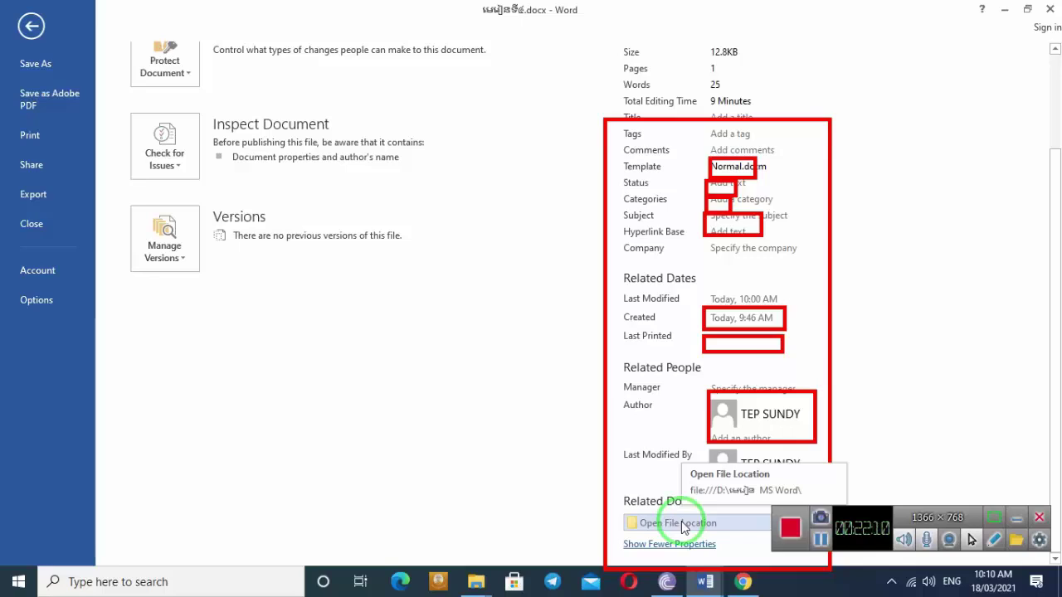
pyautogui.click(29, 25)
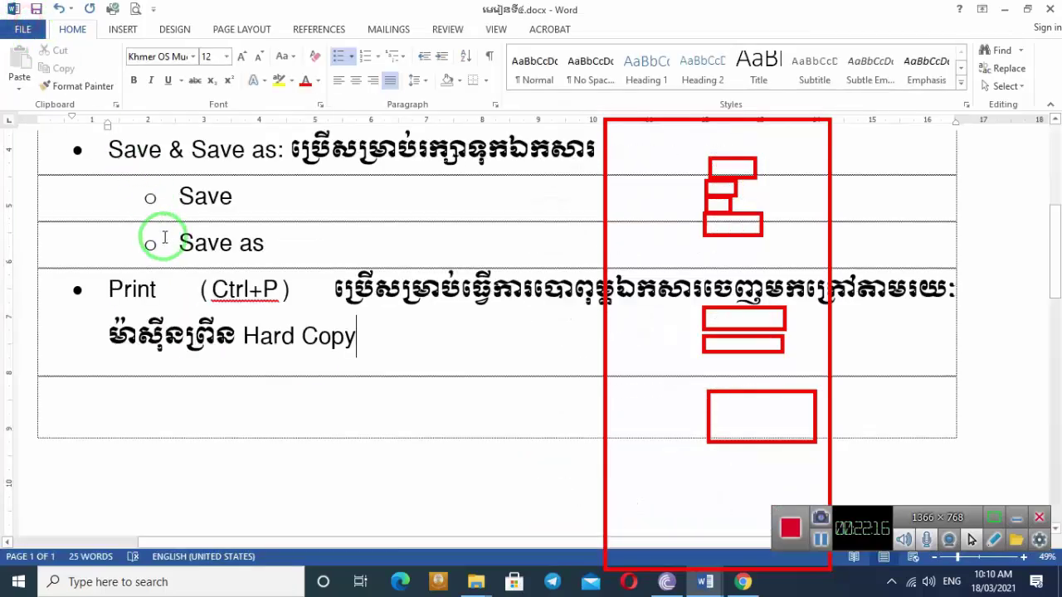
# Remove 'P)' after Ctrl+ in the Print row, then scroll up to the Info row.
pyautogui.hotkey('ctrl', 'z')
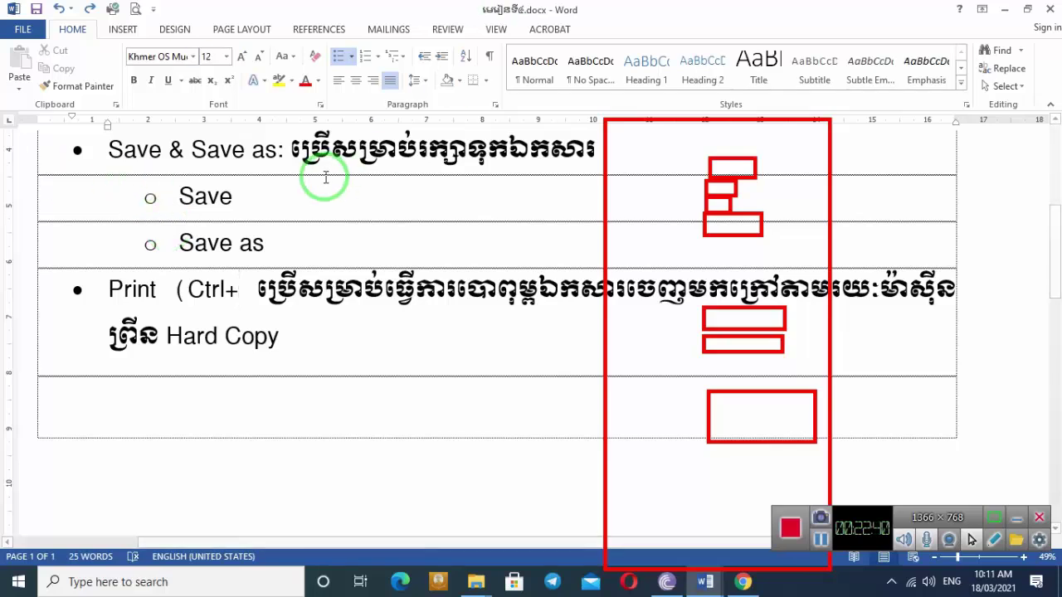
pyautogui.click(19, 28)
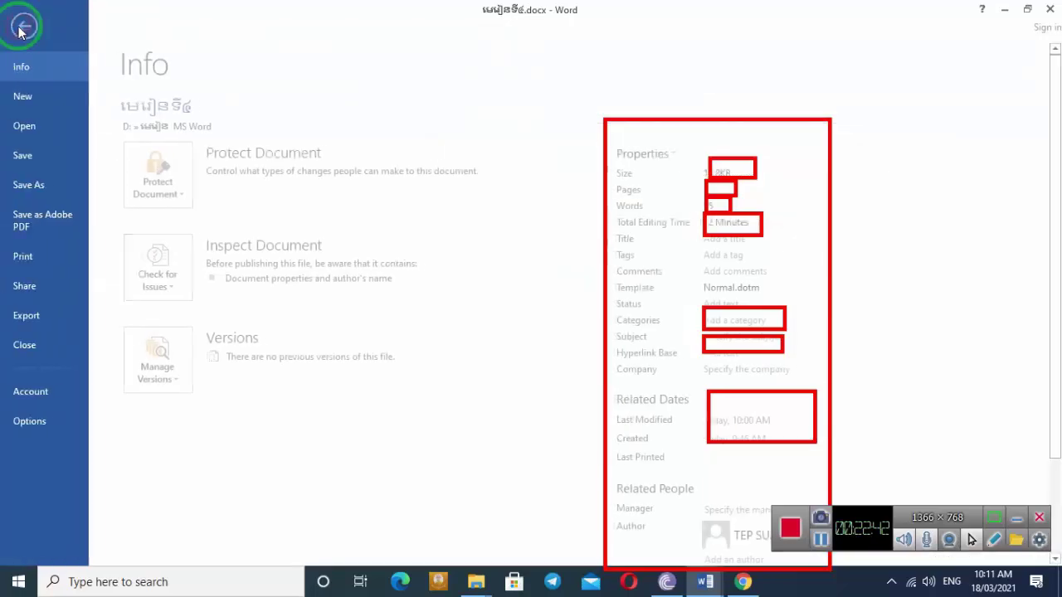
pyautogui.click(22, 30)
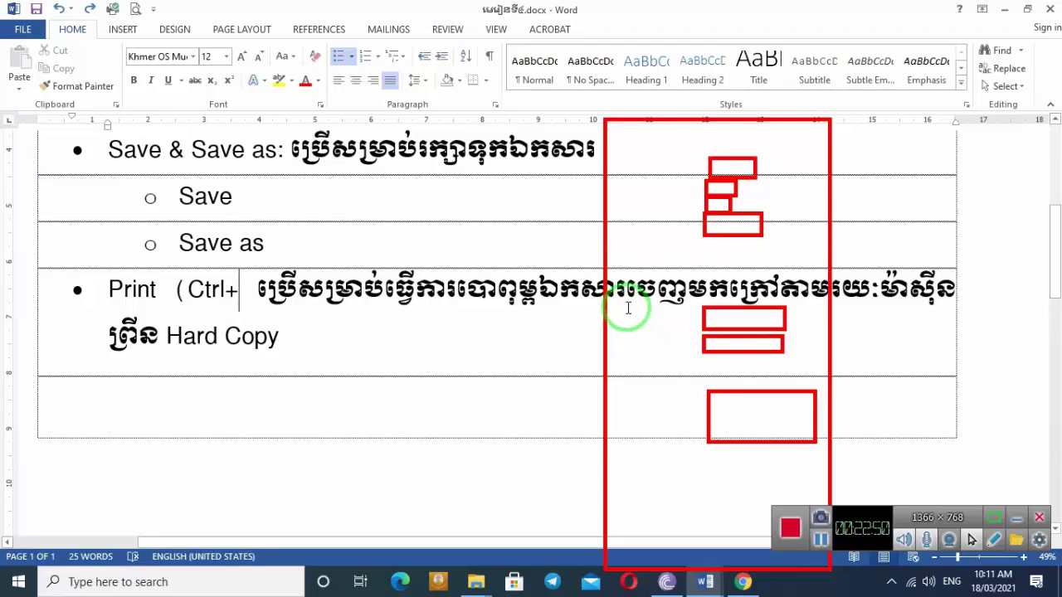
pyautogui.scroll(3, 522, 309)
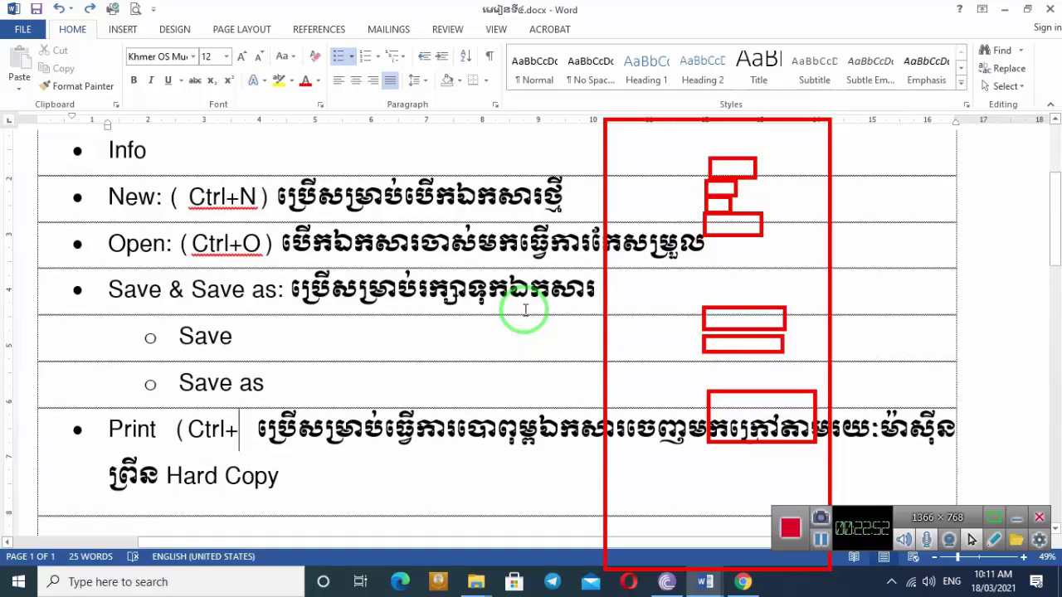